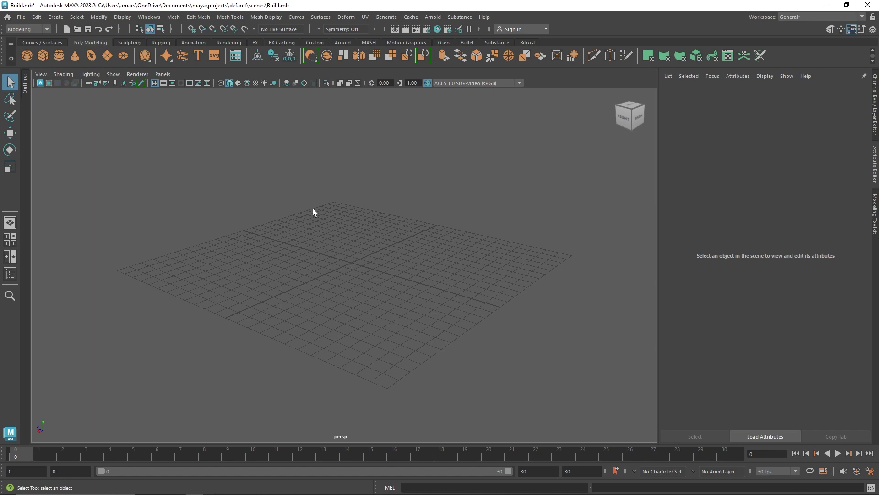
# Create a polygon plane at the origin and scale it up evenly into a large ground surface
pyautogui.click(109, 54)
pyautogui.press('r')
pyautogui.moveTo(321, 255); pyautogui.dragTo(630, 338, button='middle')
pyautogui.moveTo(631, 336); pyautogui.dragTo(636, 337)
pyautogui.press('w')
pyautogui.keyDown('alt'); pyautogui.moveTo(361, 282); pyautogui.dragTo(351, 228); pyautogui.keyUp('alt')
# Set the ground plane's width and height subdivisions to 1, and deselect the plane
pyautogui.click(875, 164)
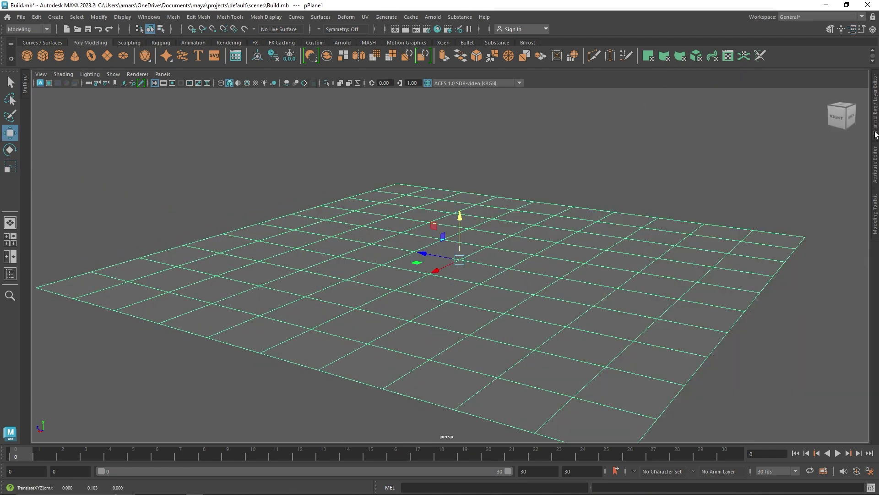
pyautogui.click(875, 125)
pyautogui.click(787, 196)
pyautogui.moveTo(852, 225); pyautogui.dragTo(846, 233)
pyautogui.write('1')
pyautogui.press('Return')
pyautogui.click(664, 186)
pyautogui.keyDown('alt'); pyautogui.moveTo(600, 207); pyautogui.dragTo(593, 219); pyautogui.keyUp('alt')
pyautogui.keyDown('alt'); pyautogui.moveTo(593, 219); pyautogui.dragTo(565, 230, button='right'); pyautogui.keyUp('alt')
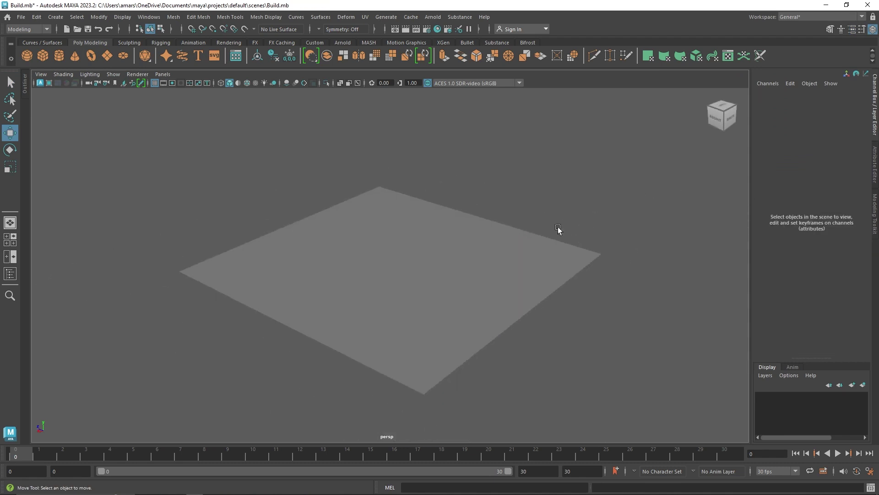
pyautogui.keyDown('alt'); pyautogui.moveTo(565, 230); pyautogui.dragTo(562, 214, button='middle'); pyautogui.keyUp('alt')
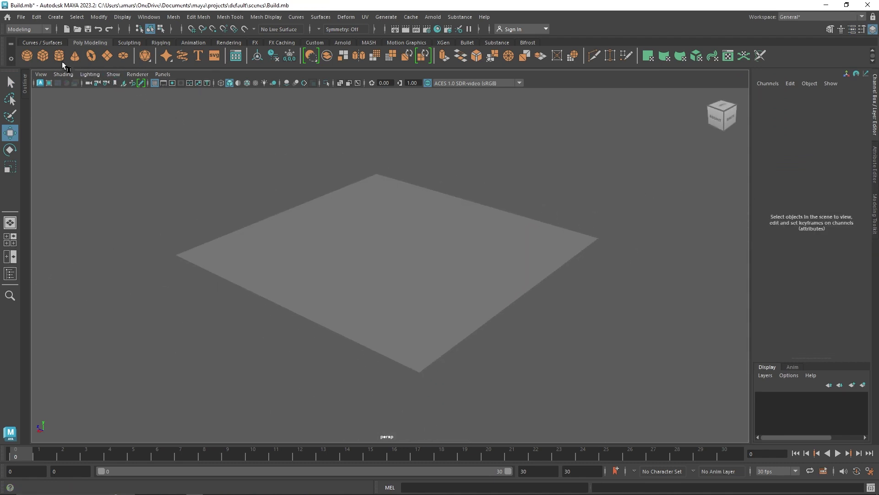
# Create a polygon sphere raised to about 2.49 in Translate Y above the plane, and triangulate its mesh
pyautogui.click(28, 55)
pyautogui.moveTo(389, 211); pyautogui.dragTo(421, 205)
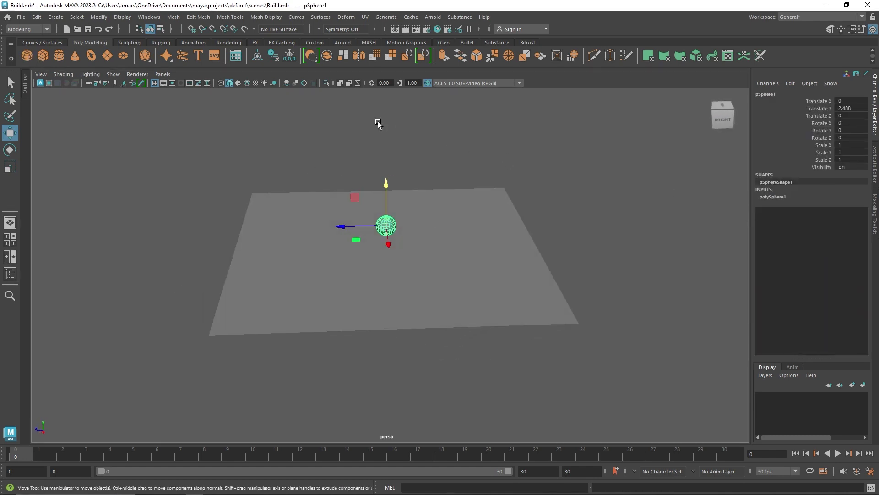
pyautogui.click(174, 17)
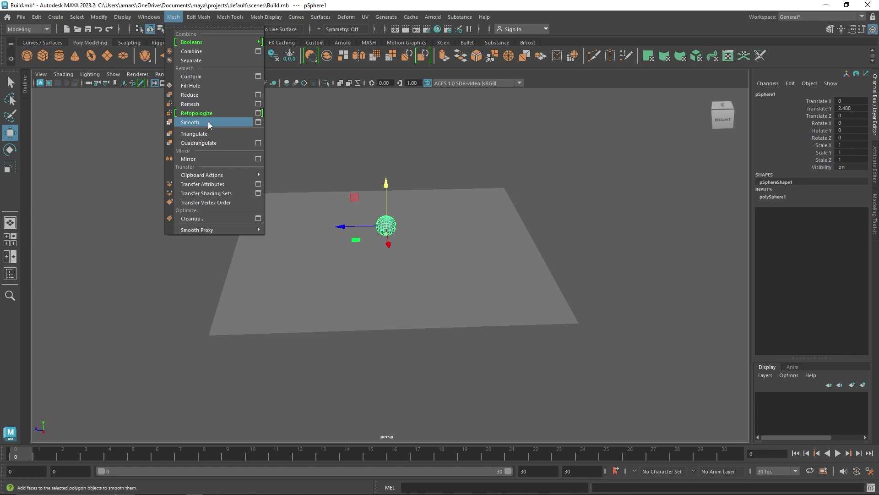
pyautogui.click(202, 133)
pyautogui.scroll(5, 240, 147)
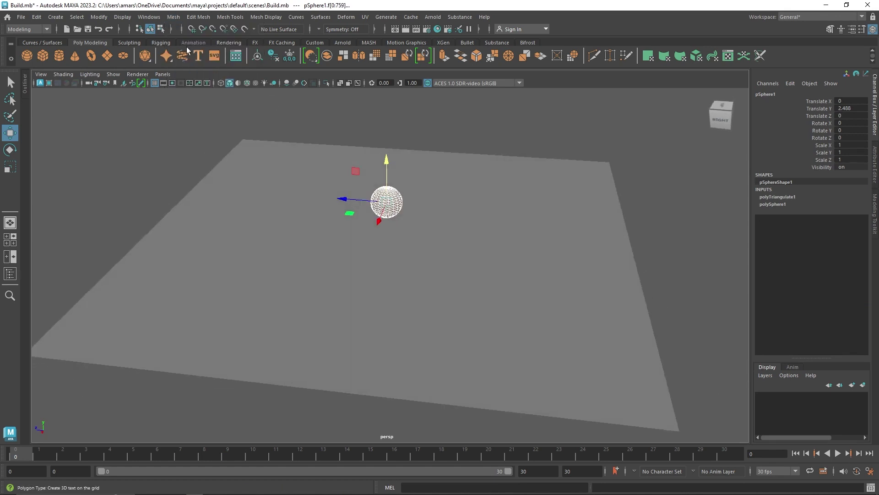
# Reduce the triangulated sphere's polygons by 95.9 percent to make a rough rock shape
pyautogui.click(174, 17)
pyautogui.click(204, 98)
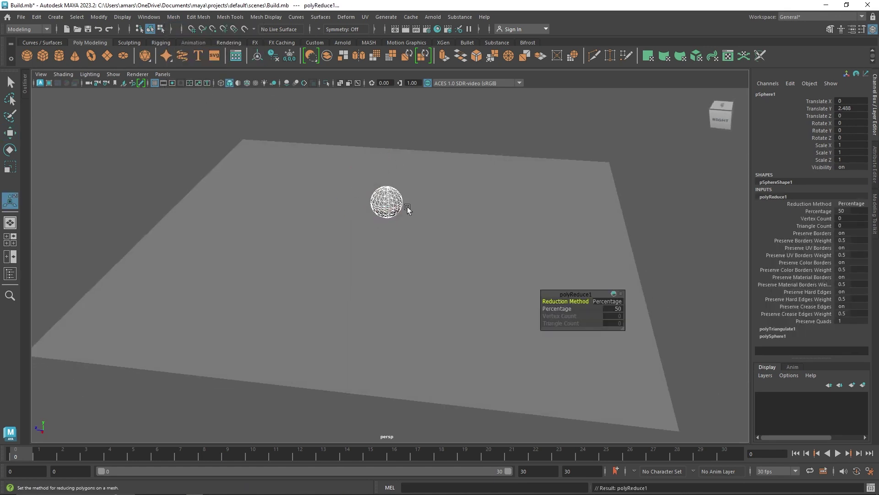
pyautogui.moveTo(556, 308); pyautogui.dragTo(766, 293)
pyautogui.keyDown('alt'); pyautogui.moveTo(515, 218); pyautogui.dragTo(426, 202); pyautogui.keyUp('alt')
pyautogui.scroll(5, 415, 210)
pyautogui.moveTo(555, 308); pyautogui.dragTo(553, 310)
pyautogui.keyDown('alt'); pyautogui.moveTo(458, 242); pyautogui.dragTo(492, 239); pyautogui.keyUp('alt')
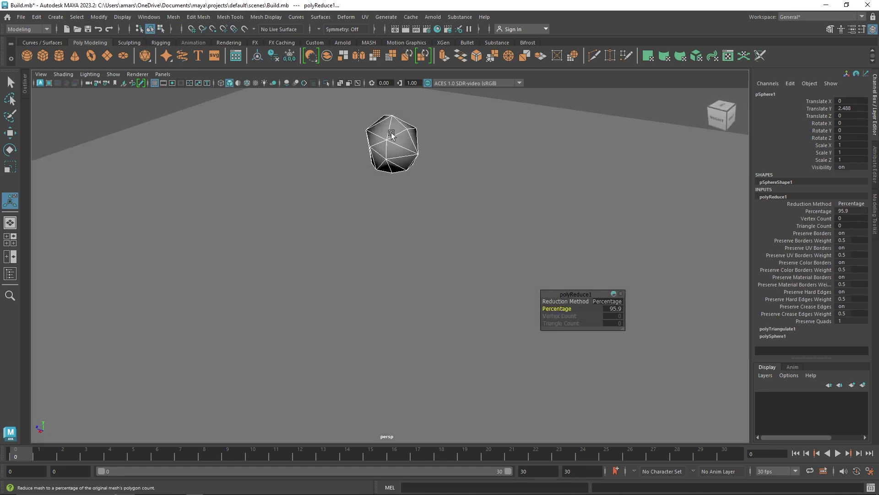
# Harden the edges of the reduced sphere so its faces are shaded flat
pyautogui.press('q')
pyautogui.scroll(-4, 506, 128)
pyautogui.click(511, 128)
pyautogui.click(408, 179)
pyautogui.click(397, 181)
pyautogui.keyDown('shift'); pyautogui.moveTo(397, 181); pyautogui.dragTo(484, 221, button='right'); pyautogui.keyUp('shift')
pyautogui.click(511, 135)
pyautogui.moveTo(394, 196)
pyautogui.keyDown('alt'); pyautogui.mouseDown()
pyautogui.moveTo(412, 186)
pyautogui.moveTo(400, 188)
pyautogui.mouseUp(); pyautogui.keyUp('alt')
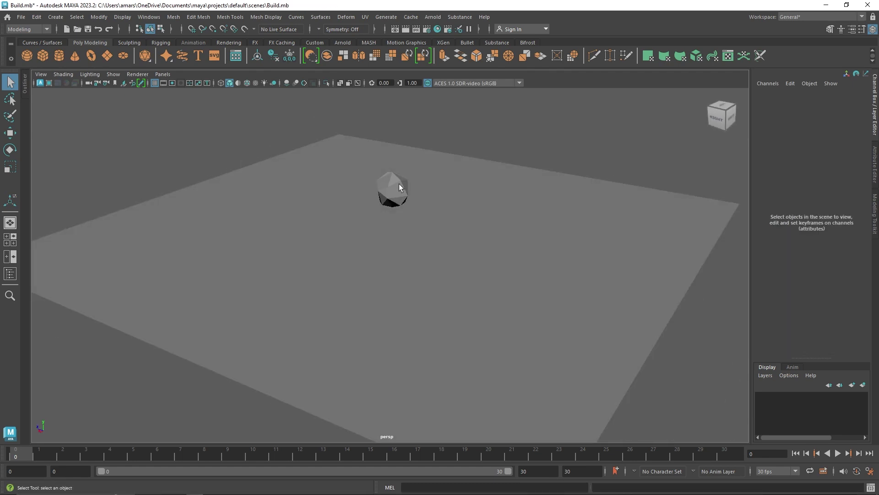
# Create a MASH network from the faceted rock
pyautogui.click(399, 186)
pyautogui.click(369, 42)
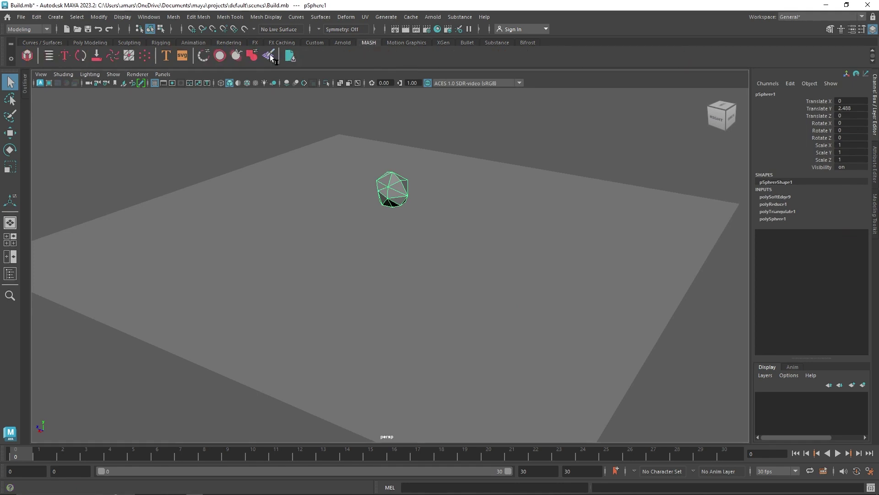
pyautogui.click(49, 56)
pyautogui.keyDown('alt'); pyautogui.moveTo(375, 153); pyautogui.dragTo(441, 204); pyautogui.keyUp('alt')
# Add a Random node to the MASH network and set its Position X, Y and Z to 0
pyautogui.click(877, 176)
pyautogui.click(716, 94)
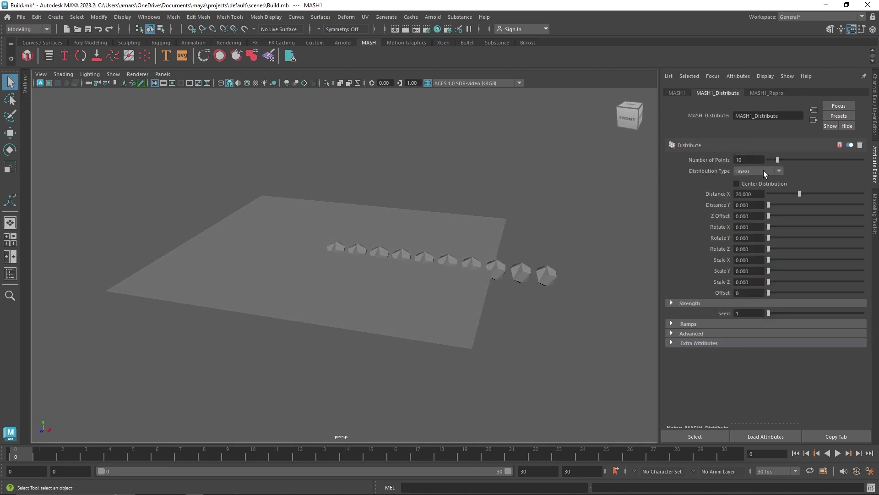
pyautogui.click(678, 94)
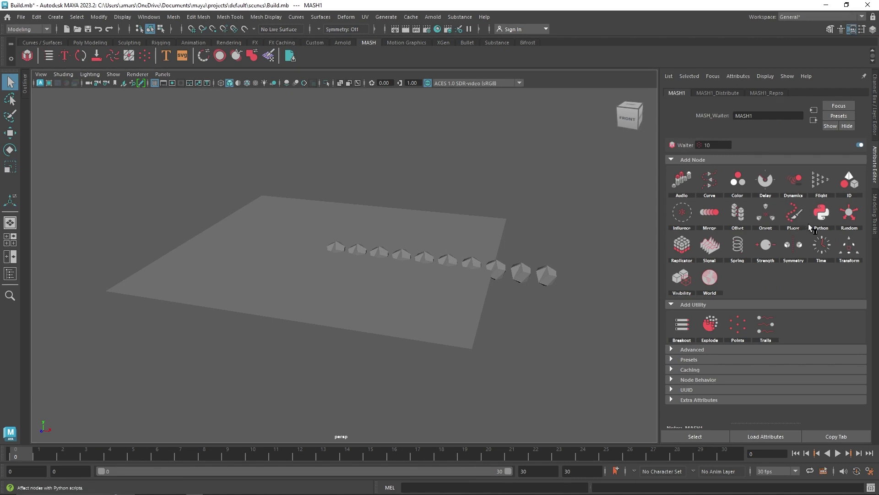
pyautogui.click(847, 218)
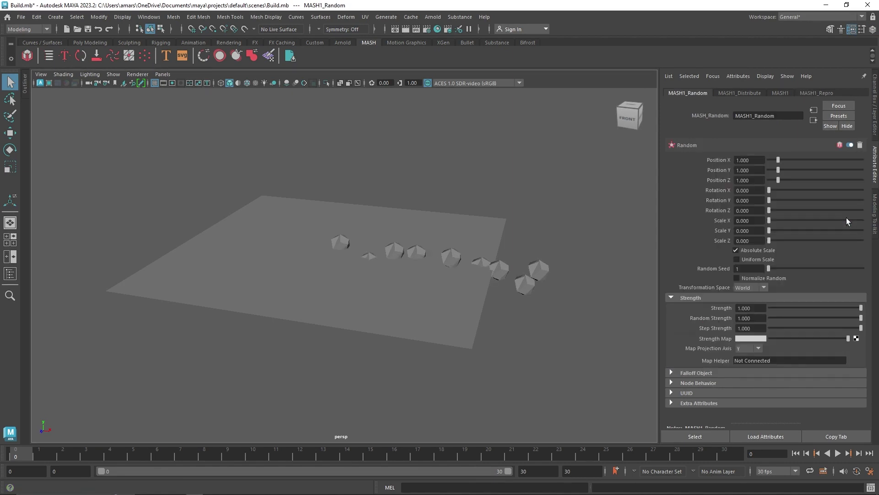
pyautogui.keyDown('alt'); pyautogui.moveTo(518, 235); pyautogui.dragTo(443, 263); pyautogui.keyUp('alt')
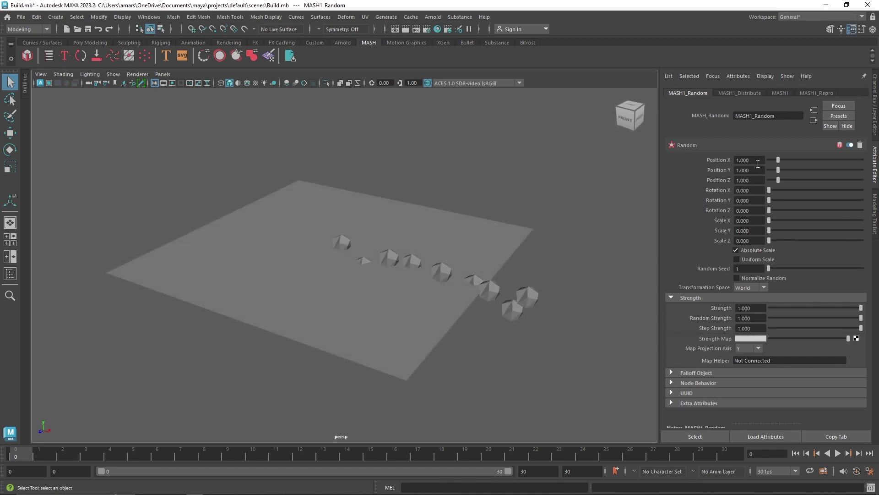
pyautogui.moveTo(778, 160); pyautogui.dragTo(764, 161)
pyautogui.moveTo(778, 170); pyautogui.dragTo(761, 182)
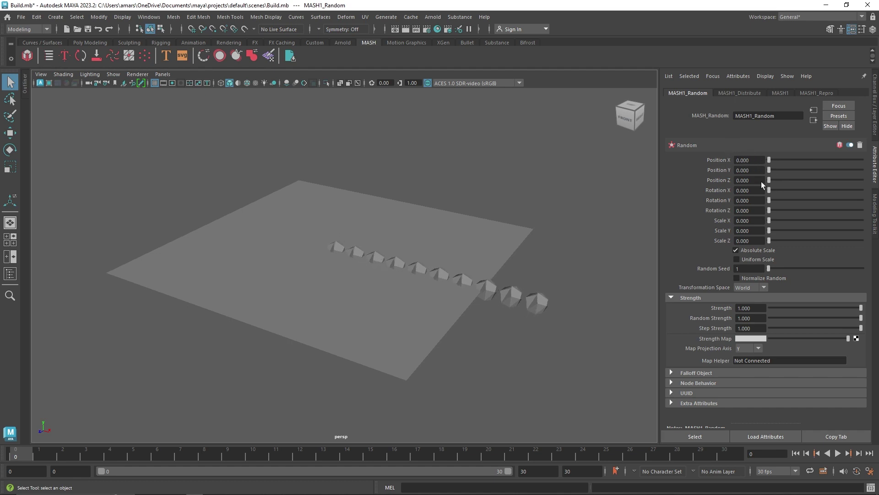
# Change the MASH distribution type to Mesh with pPlane1 as the input mesh, and set the number of points to 100
pyautogui.click(741, 91)
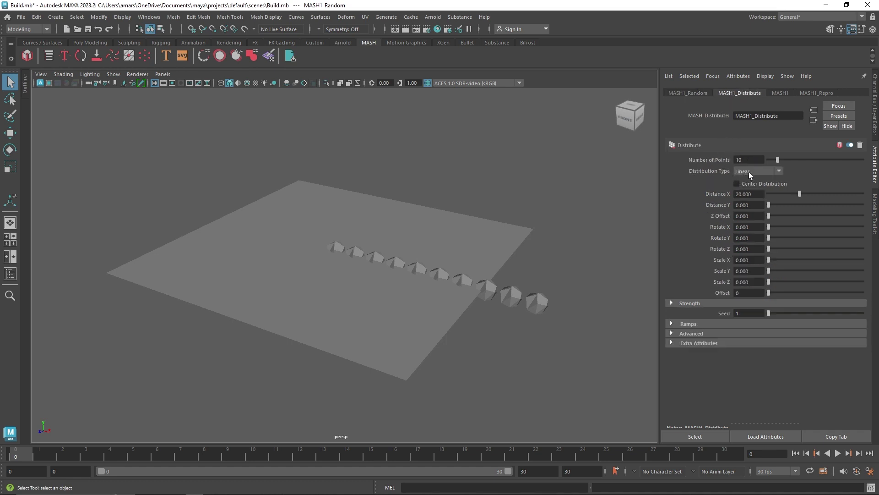
pyautogui.click(749, 172)
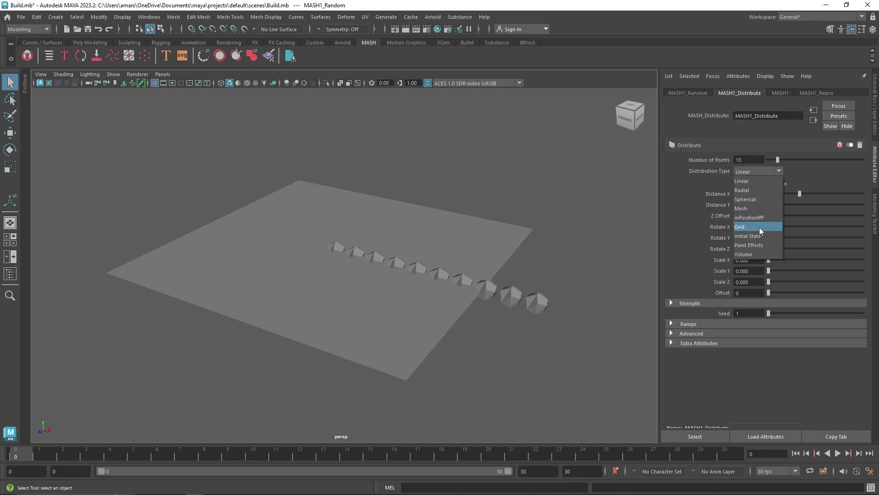
pyautogui.click(751, 208)
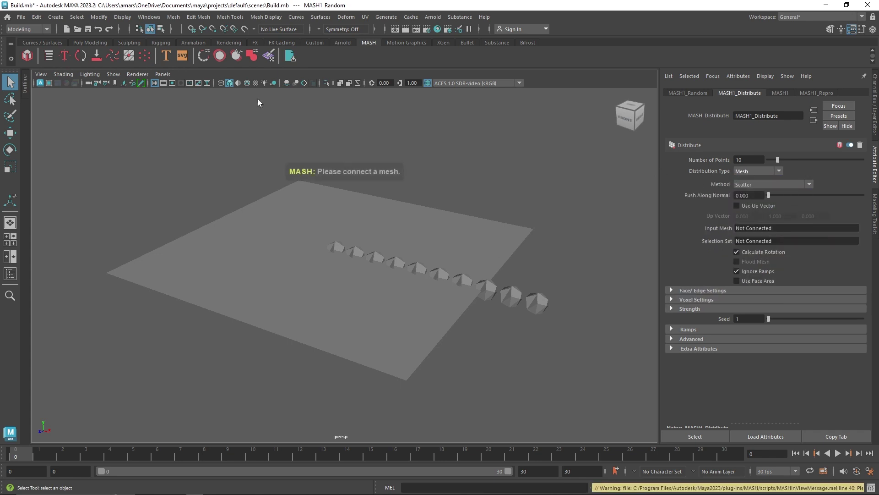
pyautogui.click(25, 88)
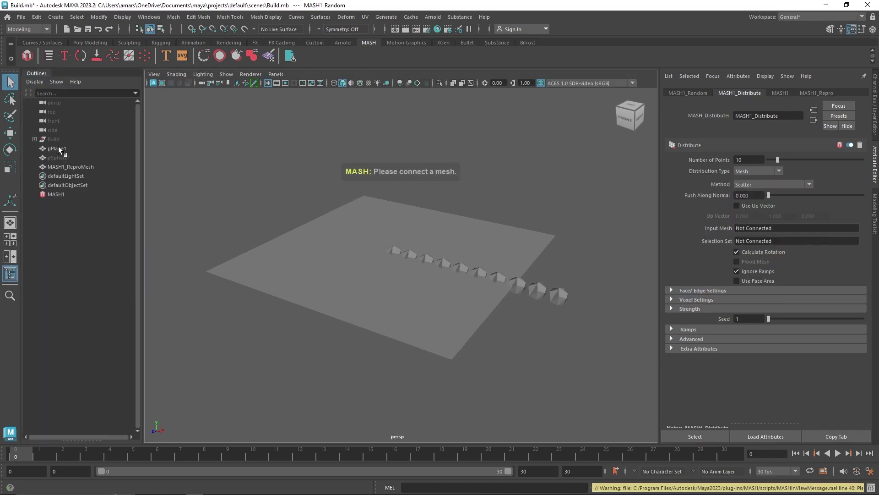
pyautogui.moveTo(55, 147); pyautogui.dragTo(539, 183)
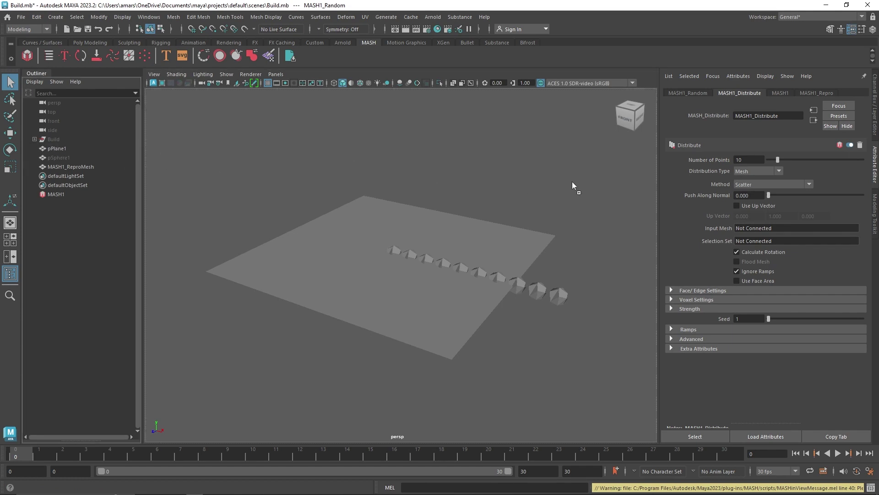
pyautogui.moveTo(749, 231); pyautogui.dragTo(762, 229)
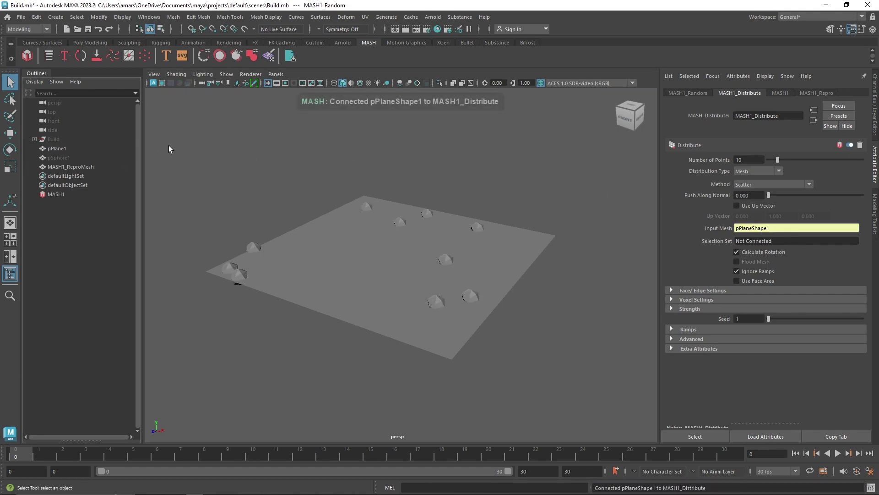
pyautogui.click(40, 73)
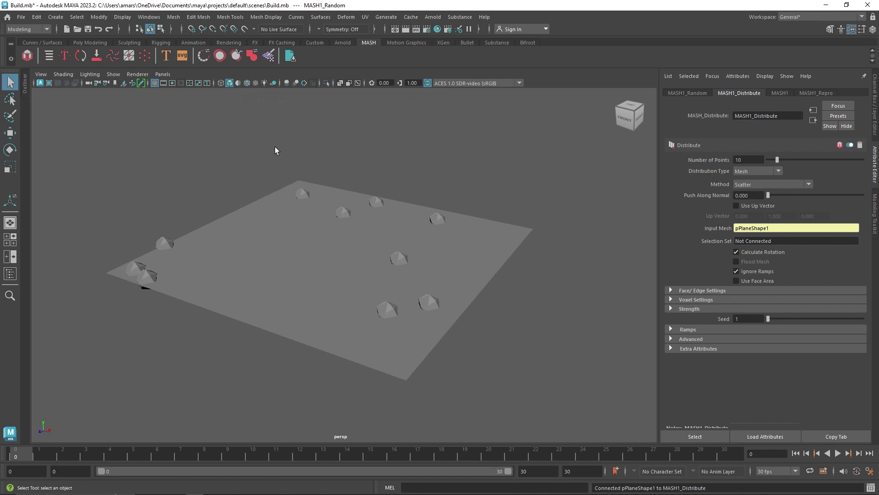
pyautogui.moveTo(778, 159); pyautogui.dragTo(874, 165)
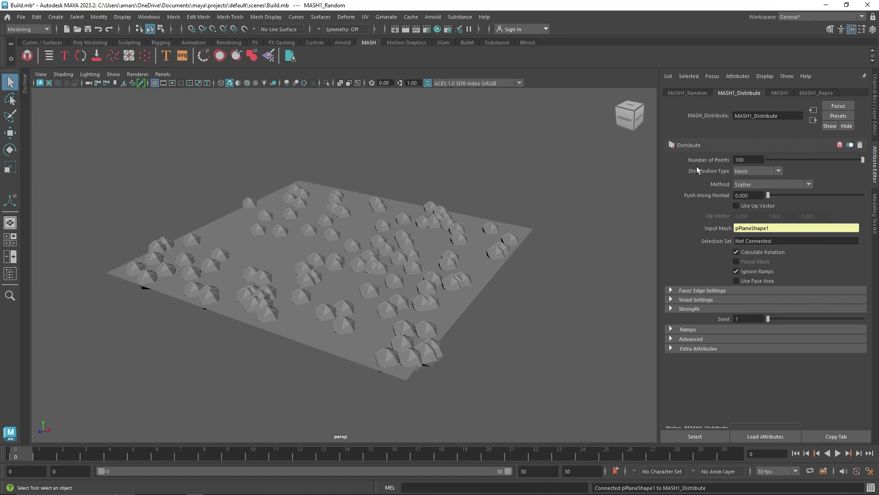
pyautogui.moveTo(481, 226)
pyautogui.keyDown('alt'); pyautogui.mouseDown()
pyautogui.moveTo(493, 229)
pyautogui.moveTo(469, 231)
pyautogui.moveTo(476, 222)
pyautogui.mouseUp(); pyautogui.keyUp('alt')
# On the Random node, set Position Y to about 0.049 and Rotation X, Y and Z to about 33, 60 and 152
pyautogui.click(694, 93)
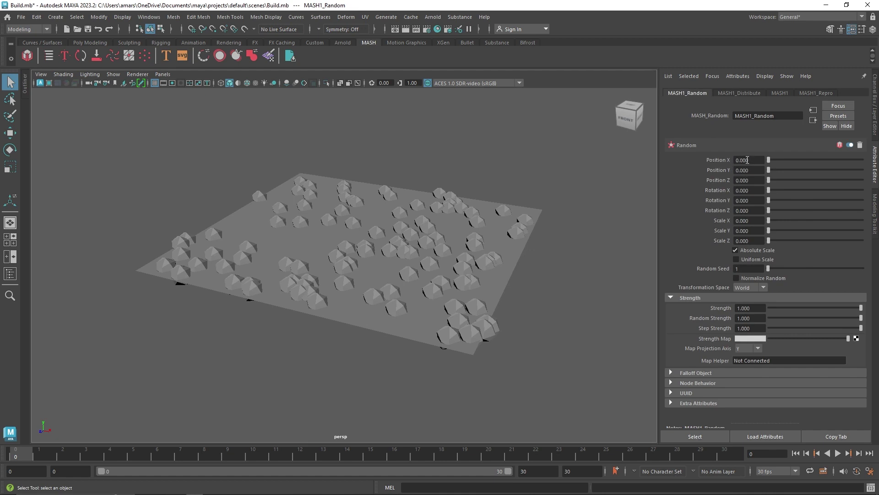
pyautogui.moveTo(772, 159); pyautogui.dragTo(765, 182)
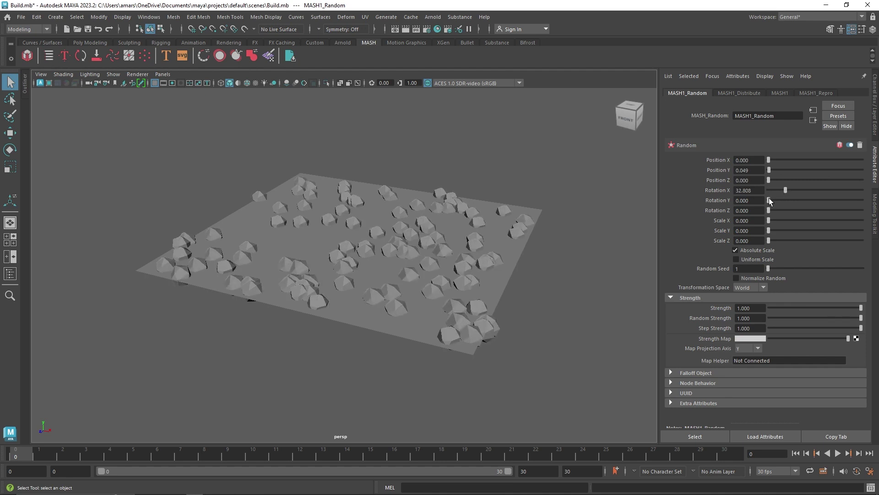
pyautogui.moveTo(795, 211); pyautogui.dragTo(839, 215)
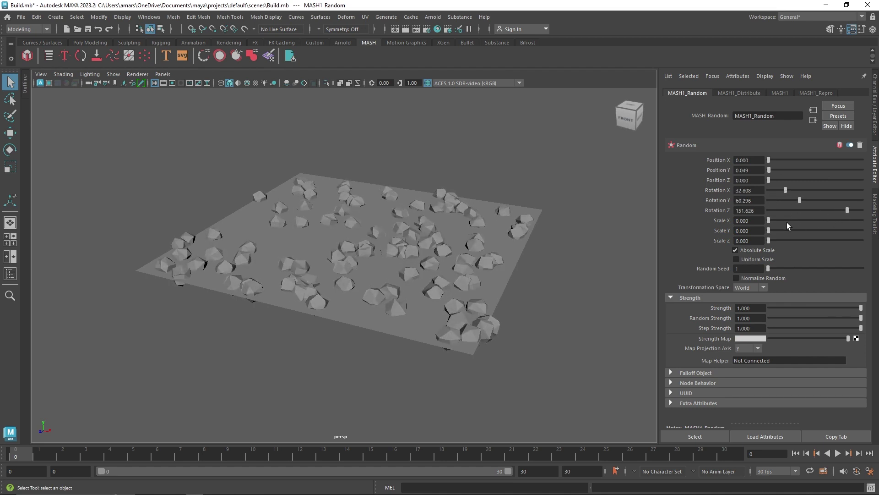
# Enable Uniform Scale on the Random node and set its Scale X to about 0.148
pyautogui.moveTo(769, 222); pyautogui.dragTo(757, 254)
pyautogui.moveTo(770, 222)
pyautogui.mouseDown()
pyautogui.moveTo(795, 221)
pyautogui.moveTo(767, 224)
pyautogui.mouseUp()
pyautogui.moveTo(768, 224); pyautogui.dragTo(773, 222)
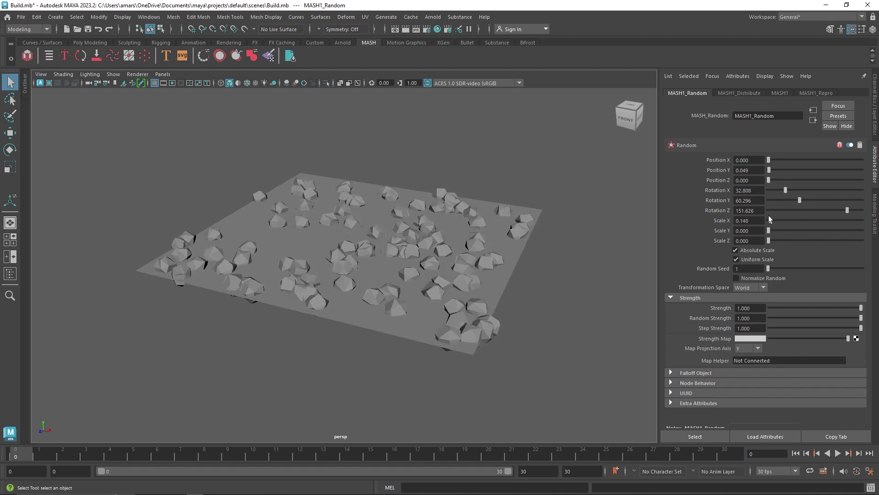
# Add an Offset node to the MASH network and set its Offset Scale to -1 on all three axes
pyautogui.click(775, 93)
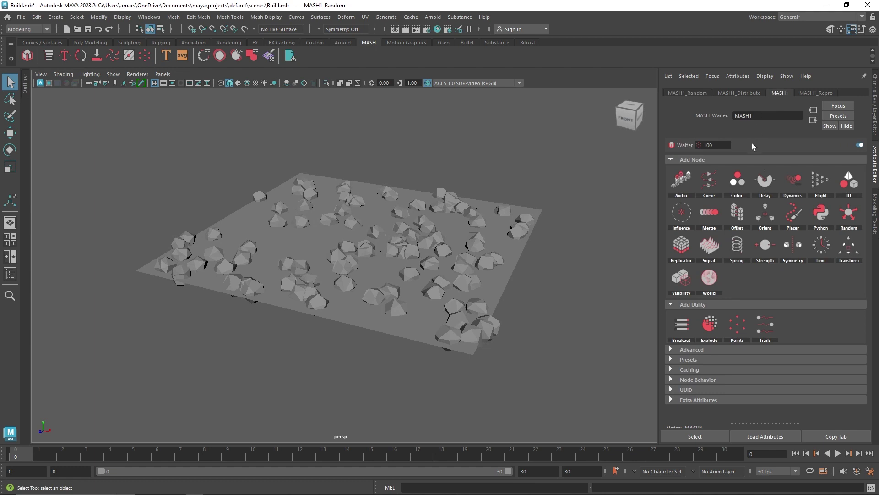
pyautogui.click(746, 218)
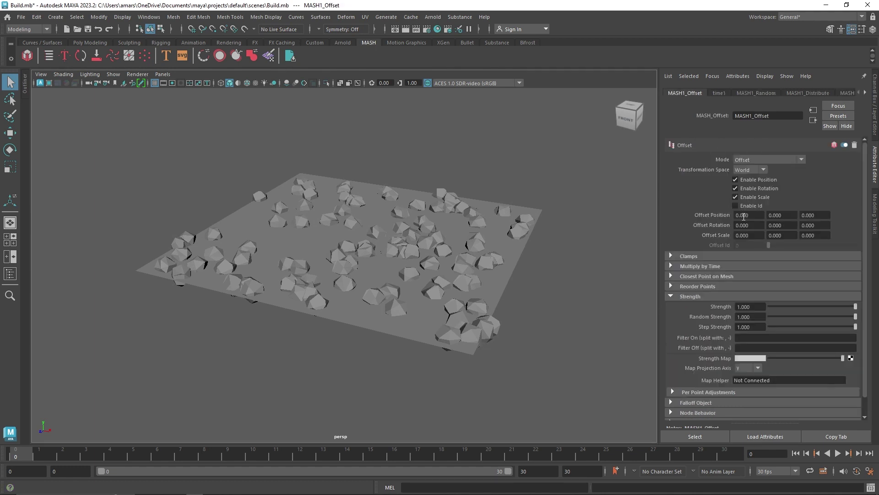
pyautogui.moveTo(752, 236); pyautogui.dragTo(728, 237)
pyautogui.write('-')
pyautogui.hotkey('ctrl', 'c')
pyautogui.moveTo(785, 236); pyautogui.dragTo(767, 237)
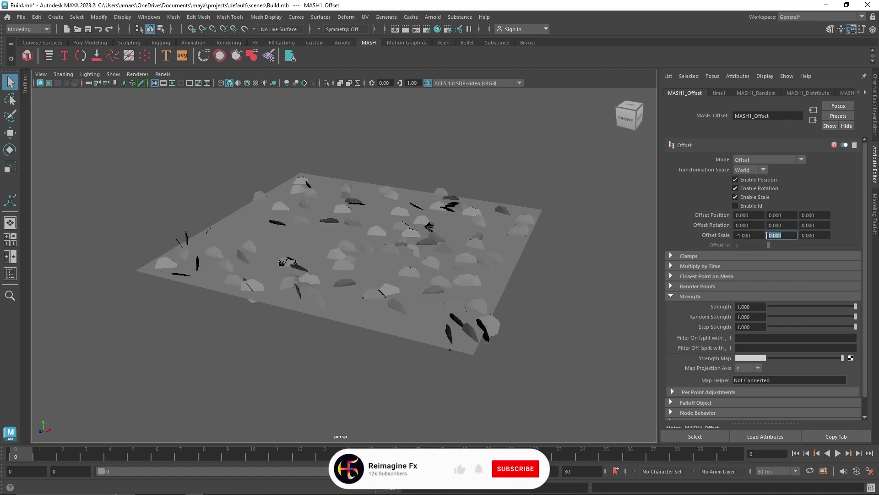
pyautogui.hotkey('ctrl', 'v')
pyautogui.click(814, 237)
pyautogui.write('-1')
pyautogui.press('Return')
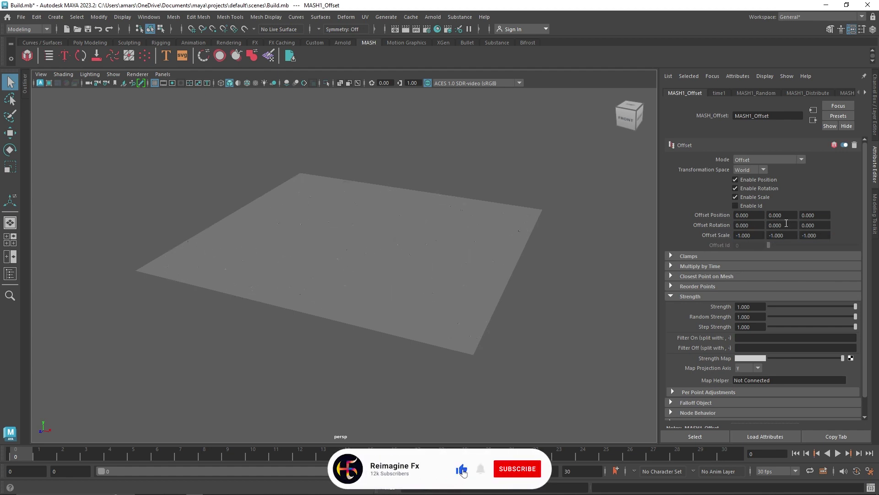
# Set the Random node's Scale X to 1, and its Rotation X and Y to about 98 and 120
pyautogui.click(746, 94)
pyautogui.moveTo(769, 220); pyautogui.dragTo(733, 222)
pyautogui.write('1')
pyautogui.press('Tab')
pyautogui.keyDown('alt'); pyautogui.moveTo(519, 245); pyautogui.dragTo(415, 232); pyautogui.keyUp('alt')
pyautogui.moveTo(799, 200); pyautogui.dragTo(819, 191)
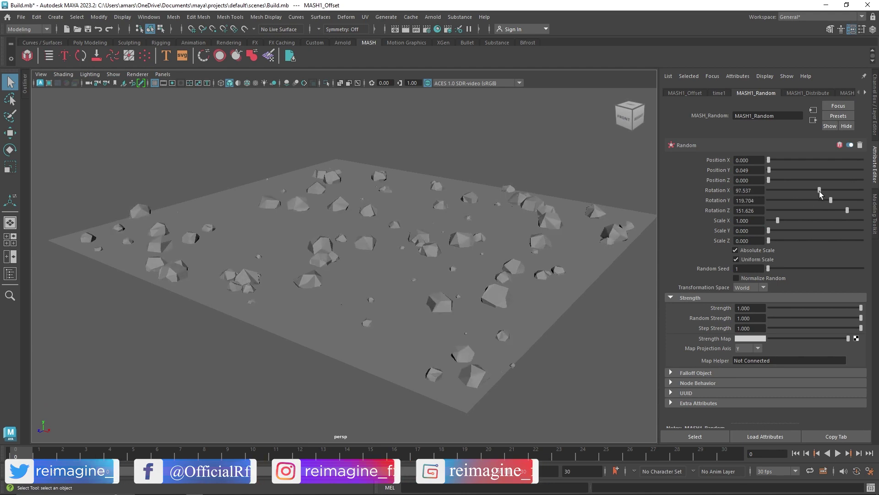
# Increase the Distribute node's number of points to 200
pyautogui.click(807, 93)
pyautogui.click(740, 159)
pyautogui.write('200')
pyautogui.click(753, 194)
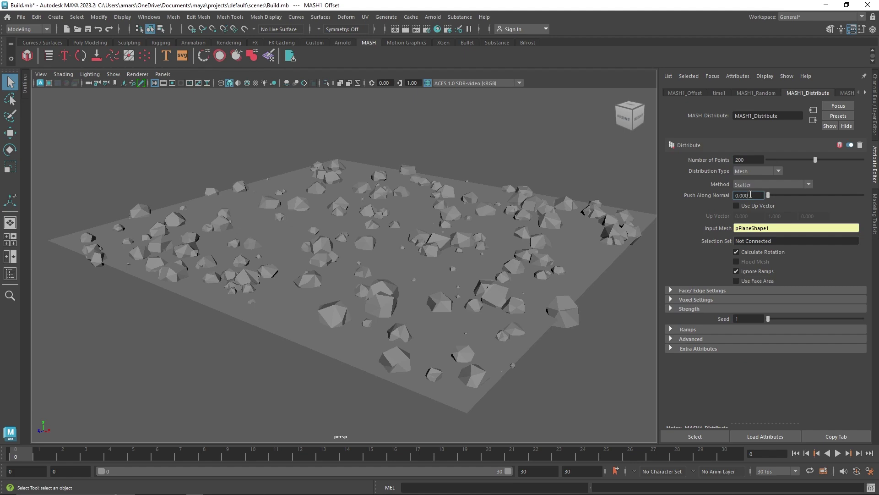
pyautogui.scroll(-5, 462, 223)
pyautogui.keyDown('alt'); pyautogui.moveTo(460, 224); pyautogui.dragTo(466, 258); pyautogui.keyUp('alt')
pyautogui.scroll(4, 466, 258)
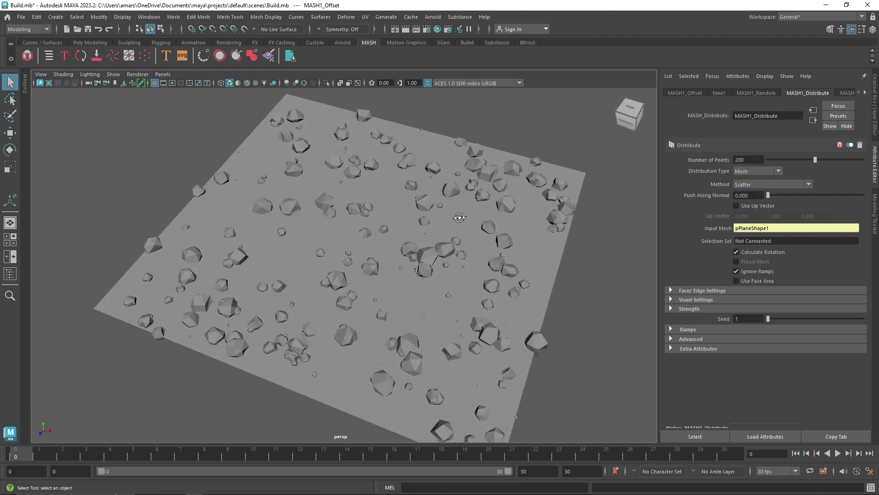
pyautogui.keyDown('alt'); pyautogui.moveTo(458, 225); pyautogui.dragTo(442, 202); pyautogui.keyUp('alt')
pyautogui.keyDown('alt'); pyautogui.moveTo(442, 201); pyautogui.dragTo(440, 208, button='middle'); pyautogui.keyUp('alt')
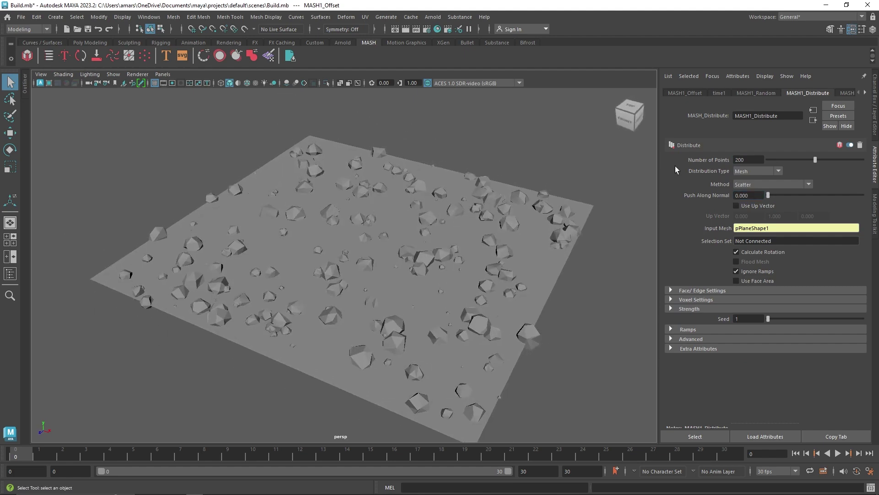
# Set the Random node's Position X and Z to about 4.483 and 2.808, and its Rotation X, Y and Z to about 142.8, 68.3 and 151.6
pyautogui.click(757, 93)
pyautogui.moveTo(825, 200); pyautogui.dragTo(803, 200)
pyautogui.moveTo(820, 190); pyautogui.dragTo(843, 191)
pyautogui.moveTo(770, 180); pyautogui.dragTo(810, 160)
pyautogui.keyDown('alt'); pyautogui.moveTo(559, 201); pyautogui.dragTo(545, 173); pyautogui.keyUp('alt')
pyautogui.moveTo(773, 170)
pyautogui.mouseDown()
pyautogui.moveTo(780, 170)
pyautogui.moveTo(766, 172)
pyautogui.mouseUp()
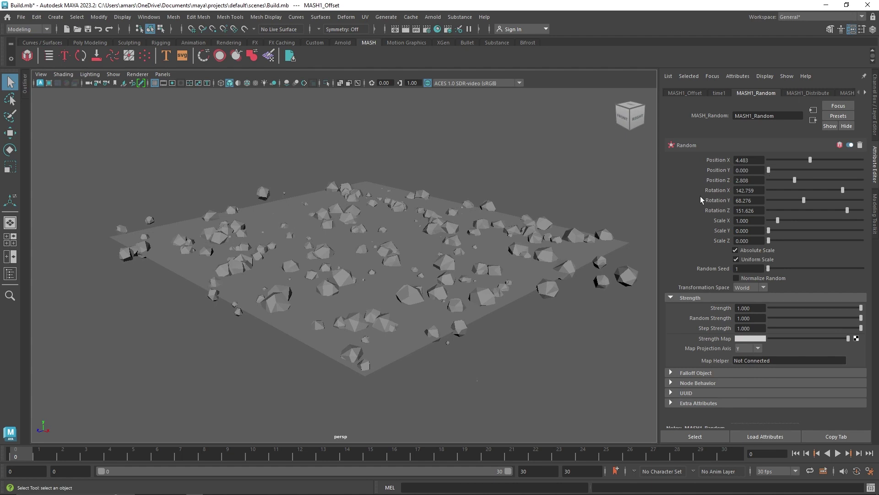
pyautogui.keyDown('alt'); pyautogui.moveTo(519, 197); pyautogui.dragTo(536, 218); pyautogui.keyUp('alt')
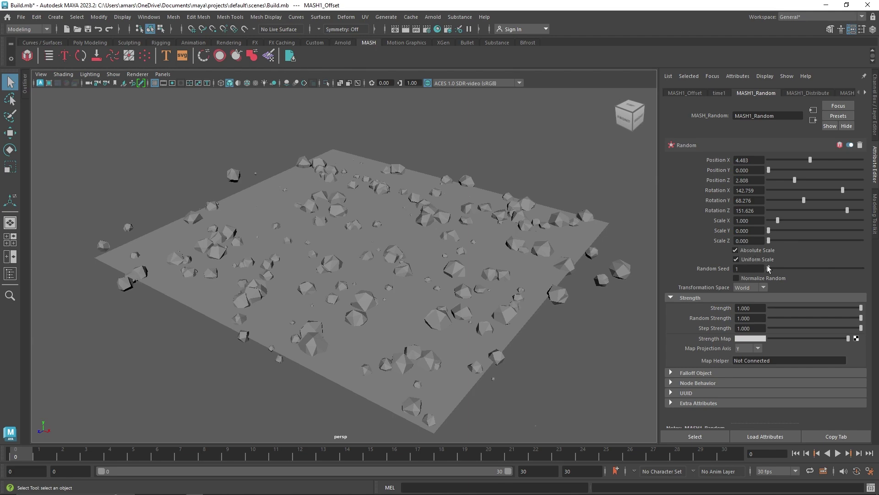
# Set the Random node's Random Seed to 17, keeping Normalize Random off and the Transformation Space at World
pyautogui.moveTo(771, 267); pyautogui.dragTo(783, 270)
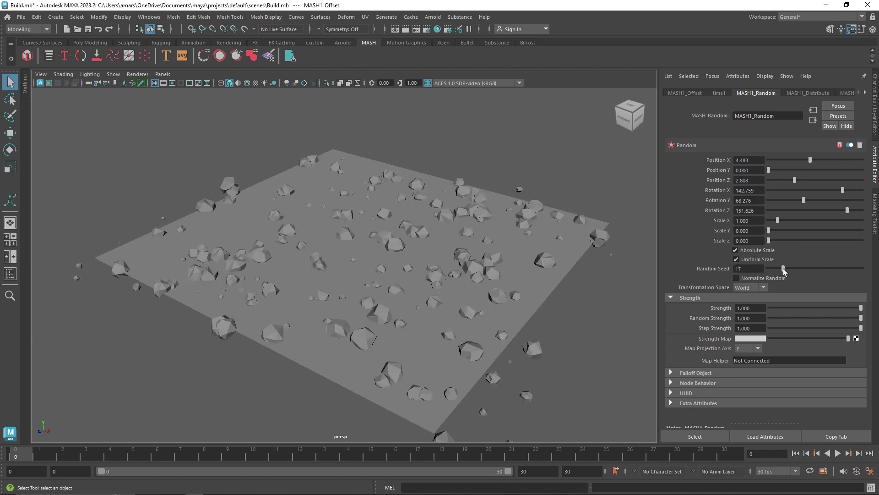
pyautogui.click(737, 278)
pyautogui.click(777, 279)
pyautogui.click(746, 287)
pyautogui.click(749, 306)
pyautogui.click(750, 298)
# Try a lower Strength of about 0.665 on the Random node and restore it to 1
pyautogui.moveTo(861, 308); pyautogui.dragTo(831, 315)
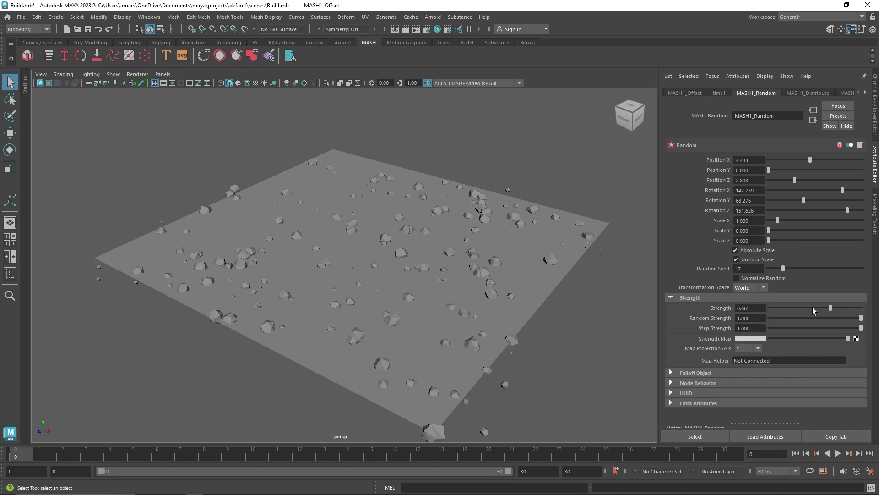
pyautogui.moveTo(813, 311); pyautogui.dragTo(866, 330)
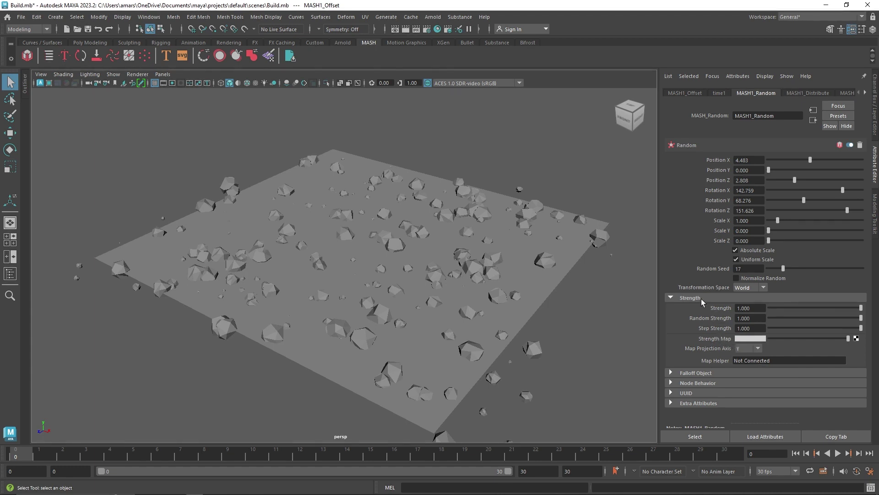
pyautogui.moveTo(779, 306); pyautogui.dragTo(863, 307)
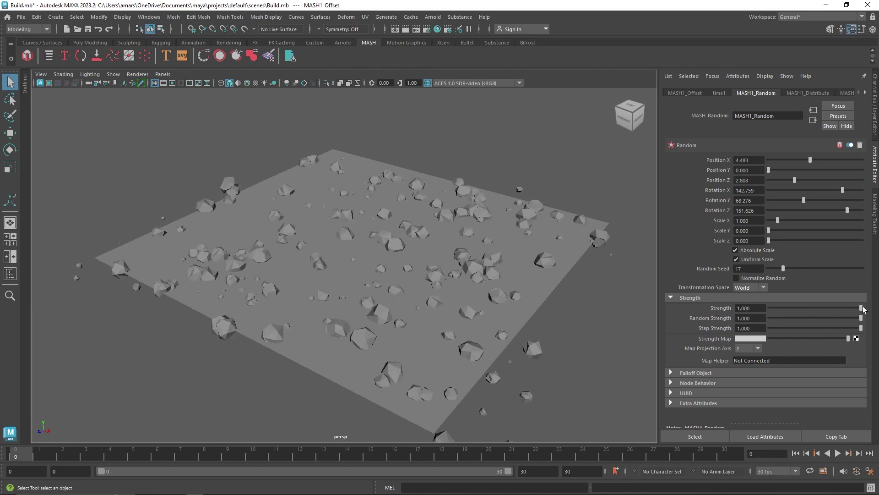
# Create a falloff object for the Random node
pyautogui.click(731, 297)
pyautogui.click(699, 306)
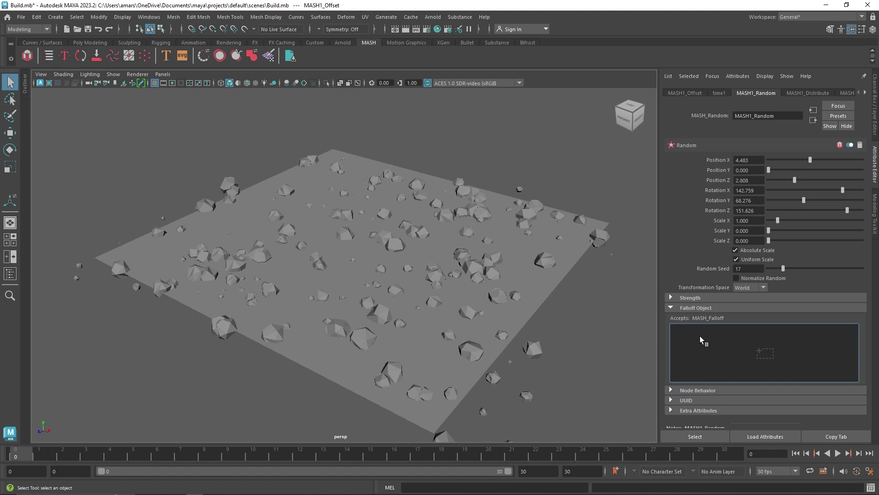
pyautogui.rightClick(700, 336)
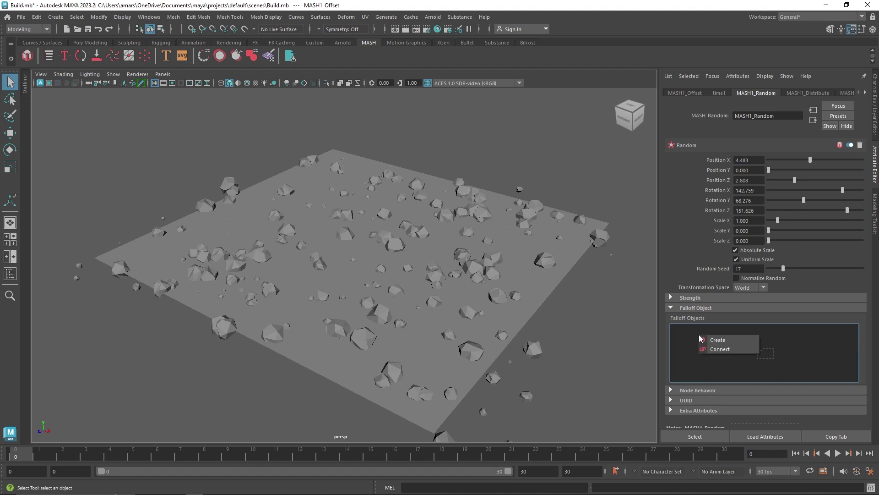
pyautogui.click(727, 340)
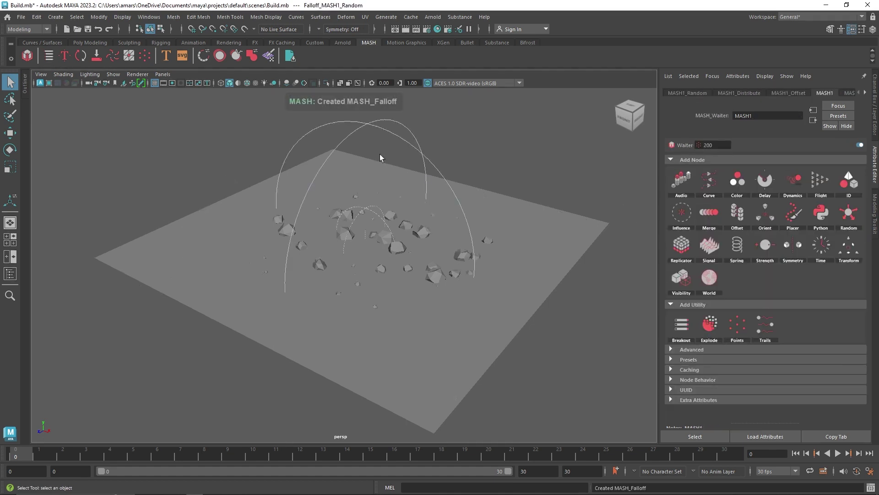
# Select the spherical falloff object and move it slightly along X over the middle of the plane
pyautogui.moveTo(372, 169)
pyautogui.keyDown('alt'); pyautogui.mouseDown()
pyautogui.moveTo(376, 235)
pyautogui.moveTo(383, 227)
pyautogui.moveTo(366, 170)
pyautogui.mouseUp(); pyautogui.keyUp('alt')
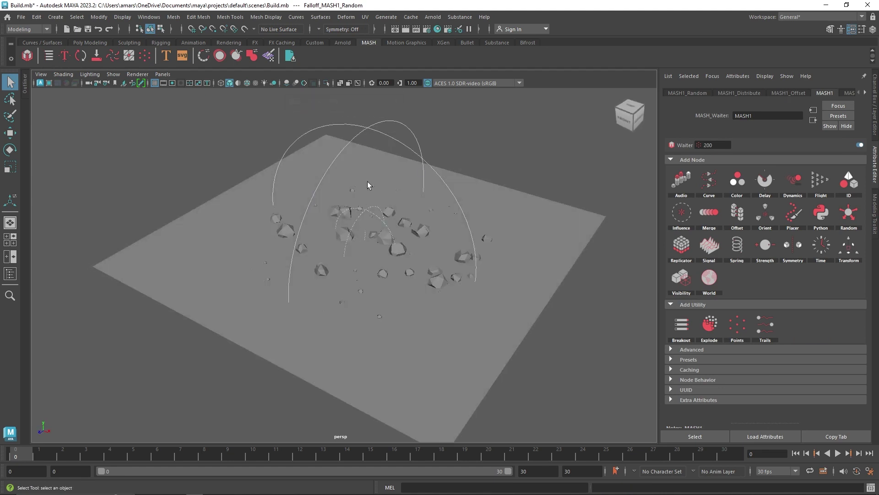
pyautogui.moveTo(488, 133); pyautogui.dragTo(408, 165)
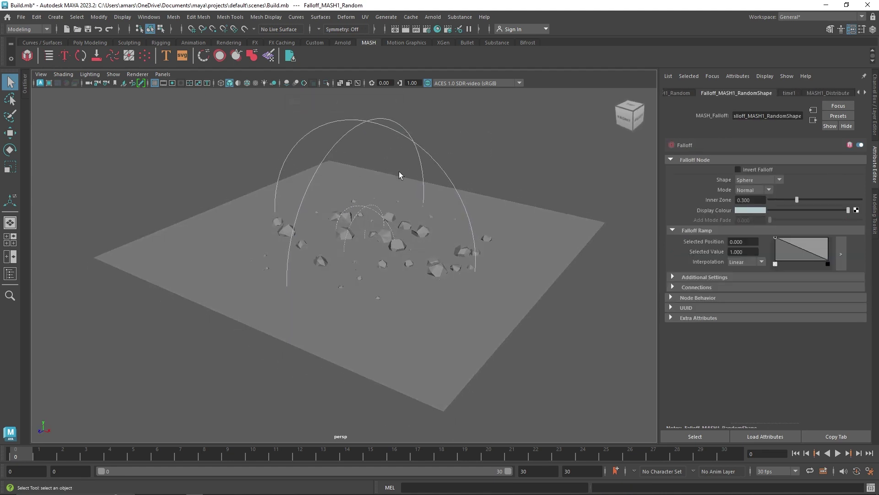
pyautogui.press('w')
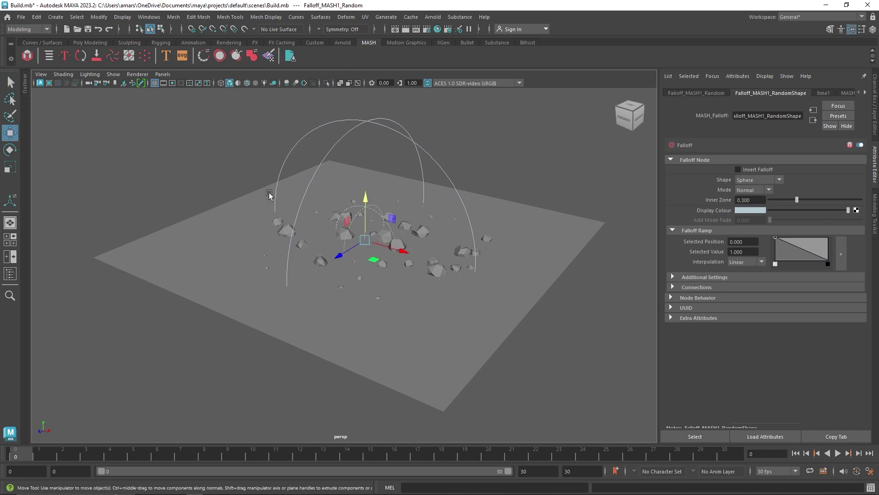
pyautogui.moveTo(360, 235); pyautogui.dragTo(387, 256)
pyautogui.keyDown('alt'); pyautogui.moveTo(381, 262); pyautogui.dragTo(381, 280); pyautogui.keyUp('alt')
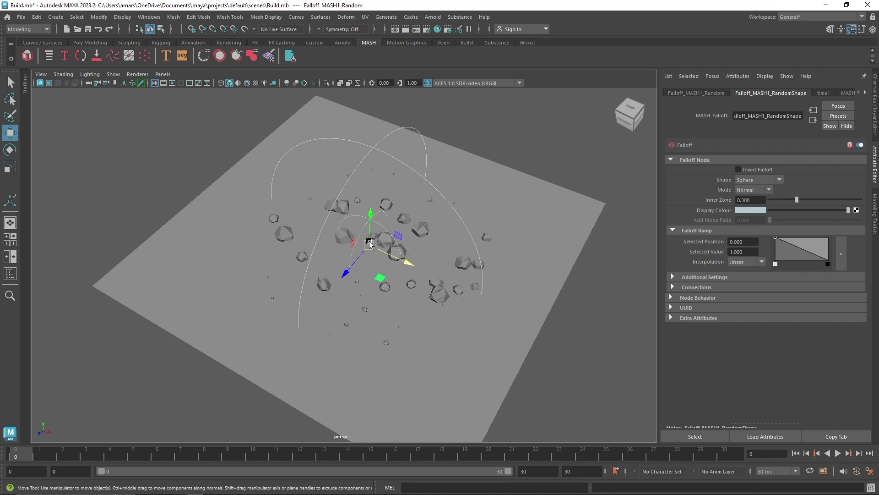
pyautogui.keyDown('alt'); pyautogui.moveTo(373, 233); pyautogui.dragTo(380, 185); pyautogui.keyUp('alt')
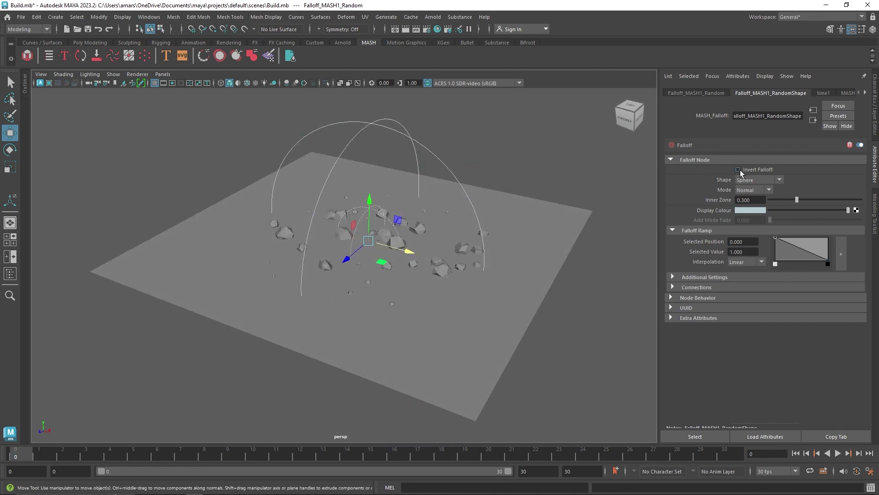
# Invert the falloff and set its Inner Zone to about 0.848
pyautogui.click(740, 170)
pyautogui.keyDown('alt'); pyautogui.moveTo(422, 277); pyautogui.dragTo(408, 288); pyautogui.keyUp('alt')
pyautogui.press('r')
pyautogui.moveTo(369, 242)
pyautogui.mouseDown()
pyautogui.moveTo(359, 248)
pyautogui.moveTo(369, 247)
pyautogui.mouseUp()
pyautogui.keyDown('alt'); pyautogui.moveTo(386, 257); pyautogui.dragTo(359, 258); pyautogui.keyUp('alt')
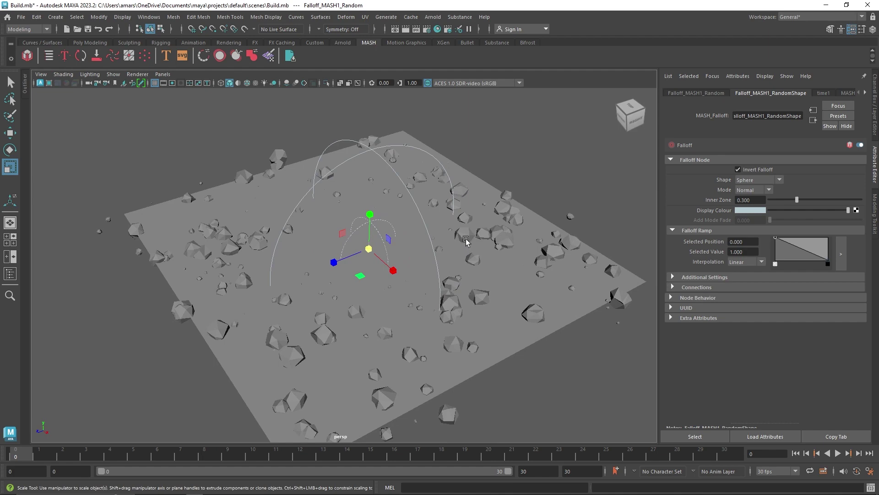
pyautogui.moveTo(797, 200); pyautogui.dragTo(847, 200)
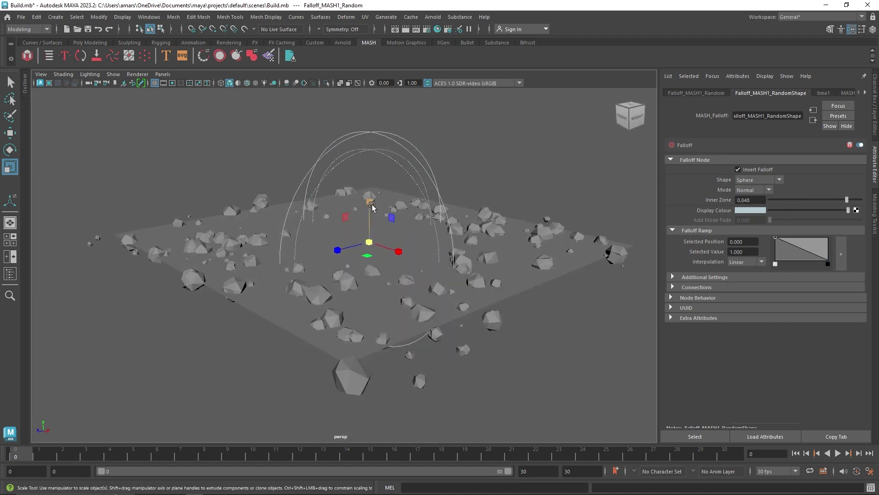
# Flatten the falloff object vertically, and change its shape to Cube
pyautogui.moveTo(369, 209); pyautogui.dragTo(345, 251)
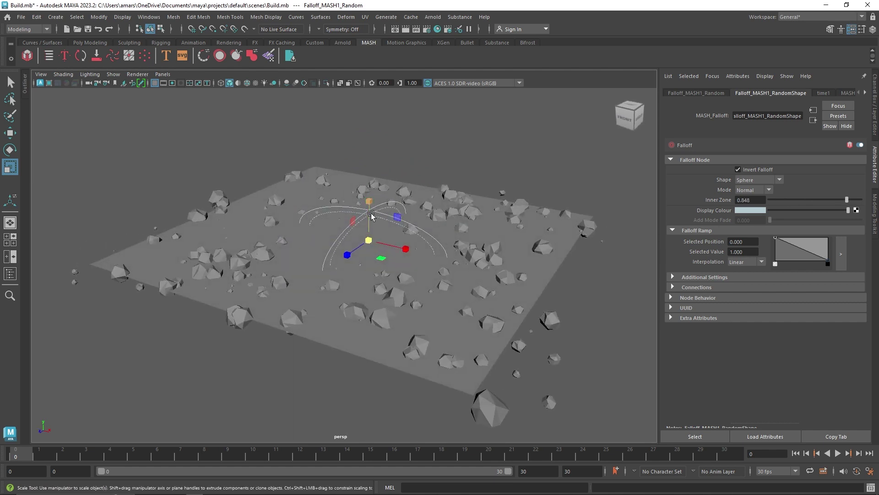
pyautogui.moveTo(371, 214); pyautogui.dragTo(371, 195)
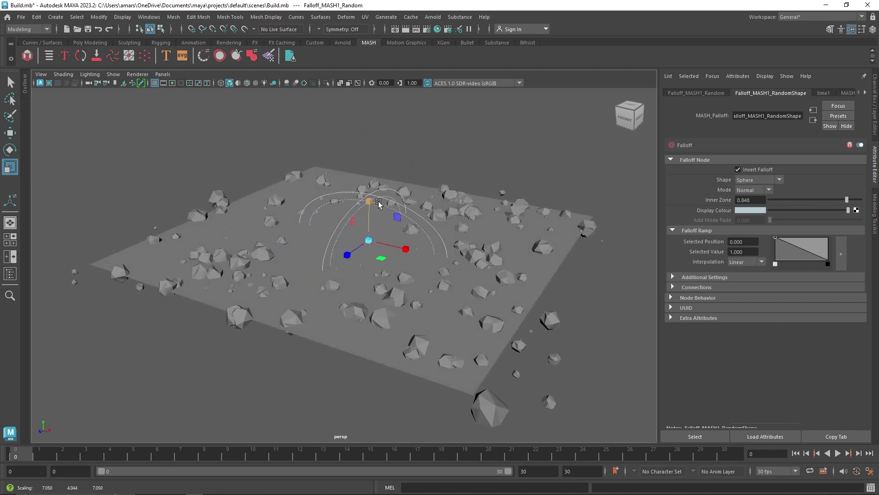
pyautogui.click(755, 181)
pyautogui.click(754, 197)
pyautogui.moveTo(369, 241)
pyautogui.mouseDown()
pyautogui.moveTo(360, 247)
pyautogui.moveTo(370, 242)
pyautogui.mouseUp()
# Set the falloff ramp's interpolation to Smooth
pyautogui.click(841, 254)
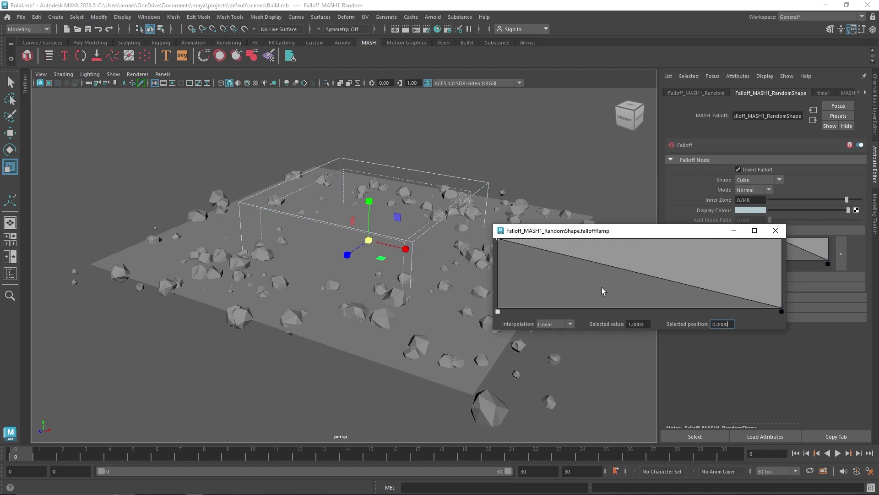
pyautogui.click(562, 322)
pyautogui.click(556, 347)
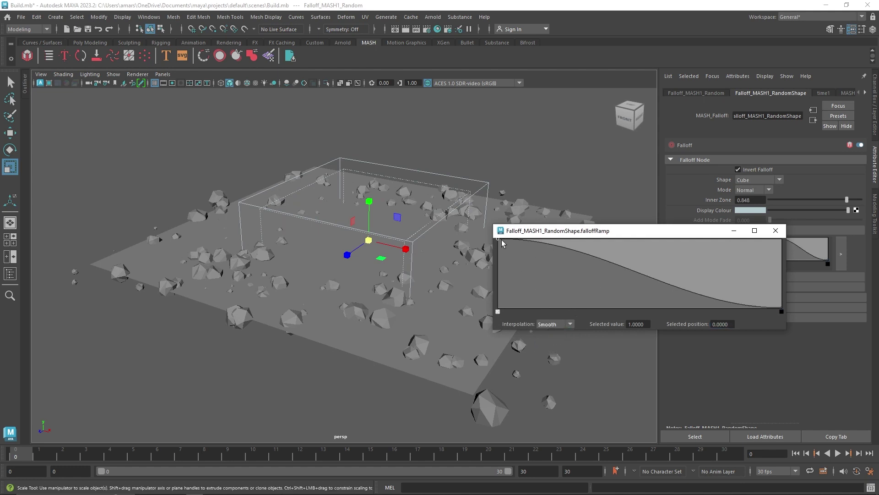
pyautogui.click(555, 324)
pyautogui.click(555, 350)
pyautogui.click(775, 230)
# Add two points to the falloff ramp to form a dip and a peak, and scale down the falloff cube
pyautogui.click(841, 254)
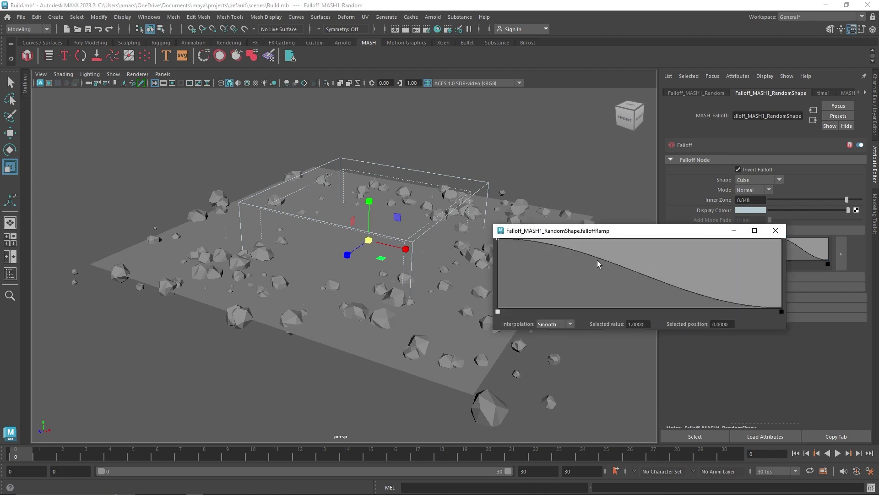
pyautogui.click(627, 299)
pyautogui.moveTo(629, 299); pyautogui.dragTo(650, 248)
pyautogui.click(776, 230)
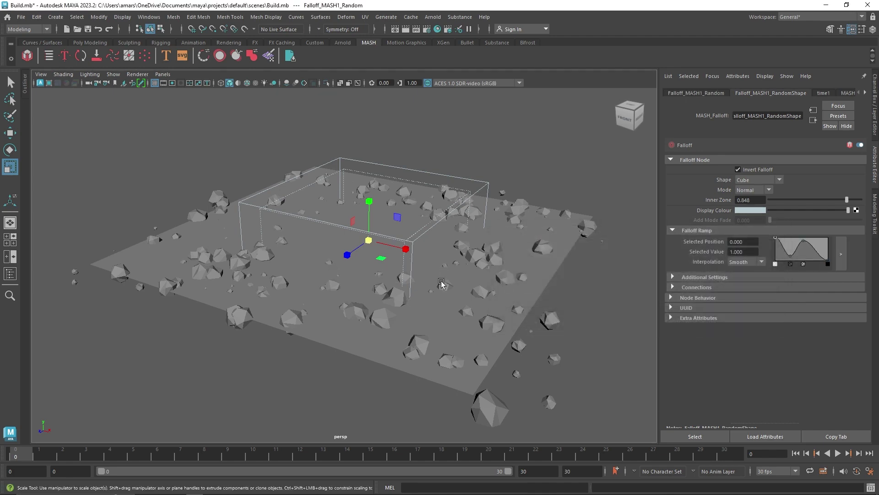
pyautogui.moveTo(373, 241); pyautogui.dragTo(380, 270)
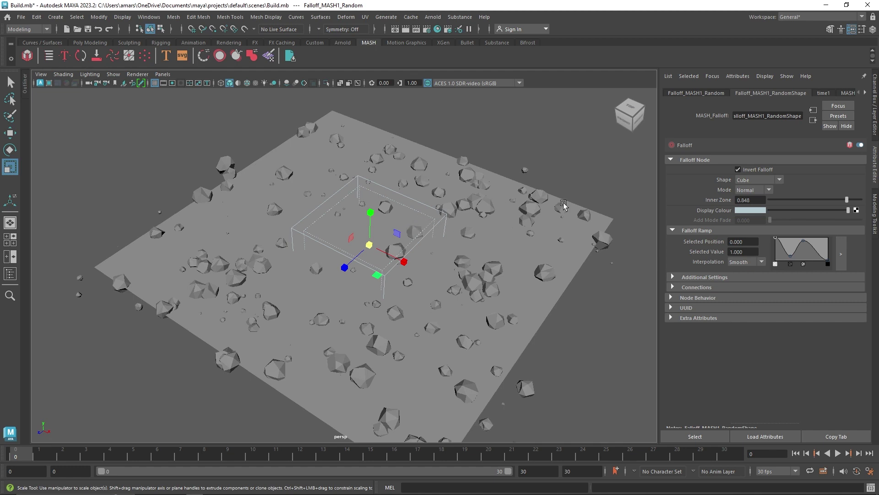
# Try other modes for the cube-shaped falloff and return it to Normal
pyautogui.click(747, 181)
pyautogui.click(752, 198)
pyautogui.click(746, 190)
pyautogui.click(747, 207)
pyautogui.click(751, 189)
pyautogui.click(746, 218)
pyautogui.click(751, 190)
pyautogui.click(751, 200)
# Delete all visible objects in the scene and check the remaining items in the Outliner
pyautogui.scroll(-2, 293, 153)
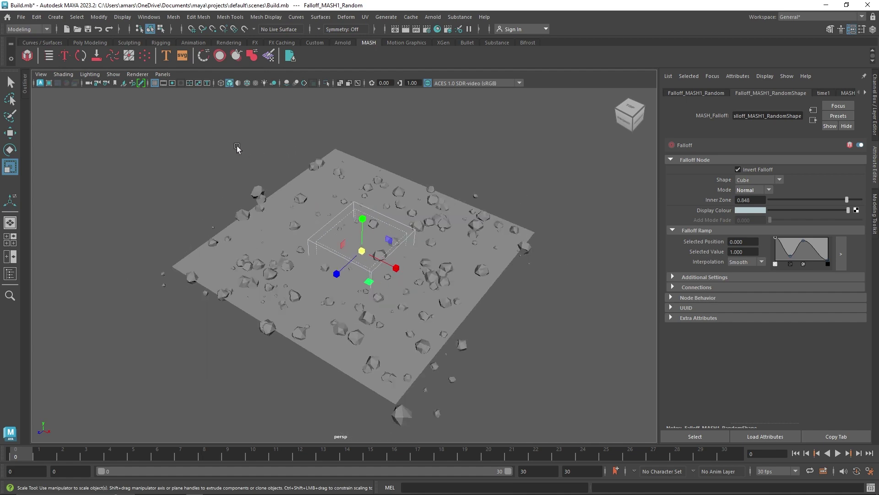
pyautogui.hotkey('ctrl', 'shift', 'a')
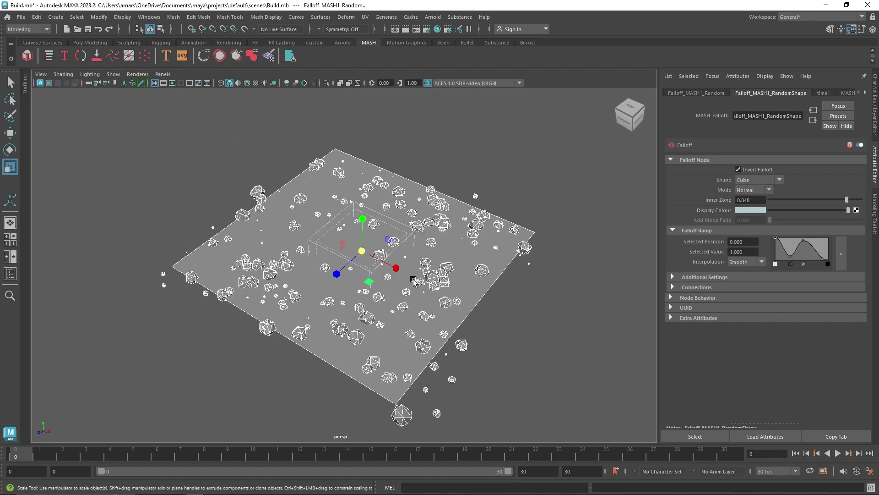
pyautogui.press('Delete')
pyautogui.click(34, 88)
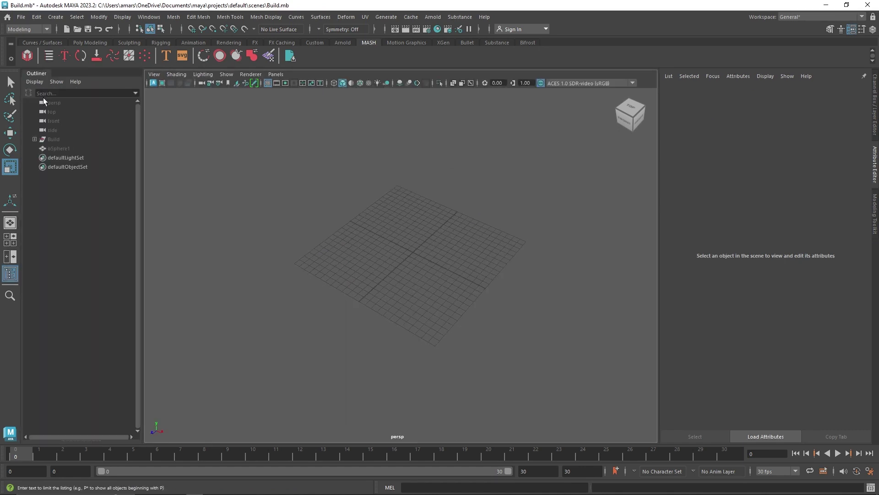
pyautogui.click(40, 72)
# Create a polygon sphere at the center of the grid
pyautogui.click(84, 43)
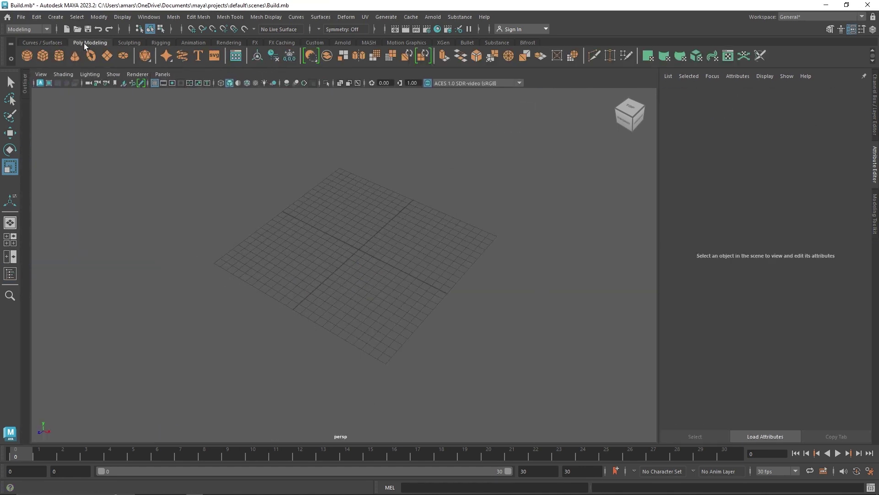
pyautogui.keyDown('alt'); pyautogui.moveTo(233, 150); pyautogui.dragTo(235, 132); pyautogui.keyUp('alt')
pyautogui.click(28, 53)
pyautogui.keyDown('alt'); pyautogui.moveTo(434, 261); pyautogui.dragTo(410, 277); pyautogui.keyUp('alt')
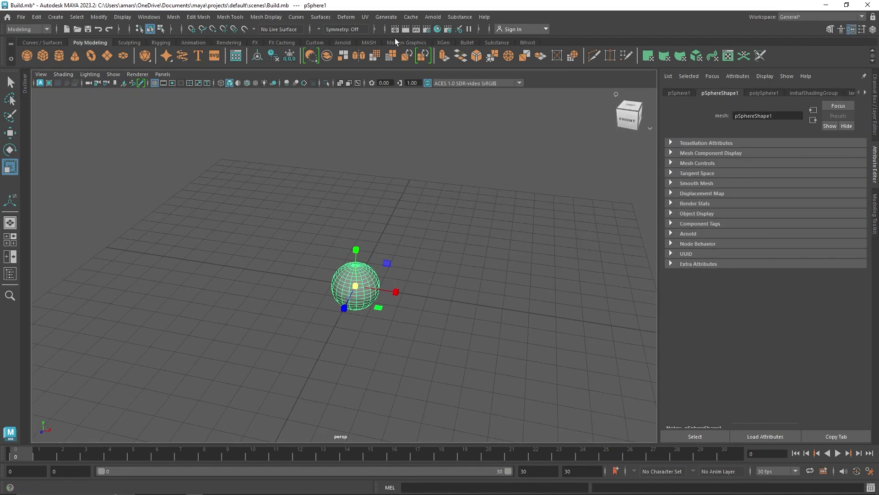
# Create a MASH network from the sphere
pyautogui.click(369, 42)
pyautogui.click(28, 55)
pyautogui.scroll(-3, 471, 254)
pyautogui.keyDown('alt'); pyautogui.moveTo(470, 253); pyautogui.dragTo(435, 253, button='middle'); pyautogui.keyUp('alt')
# Set the Distribute node to Radial on the ZX axis with 18 points
pyautogui.click(717, 93)
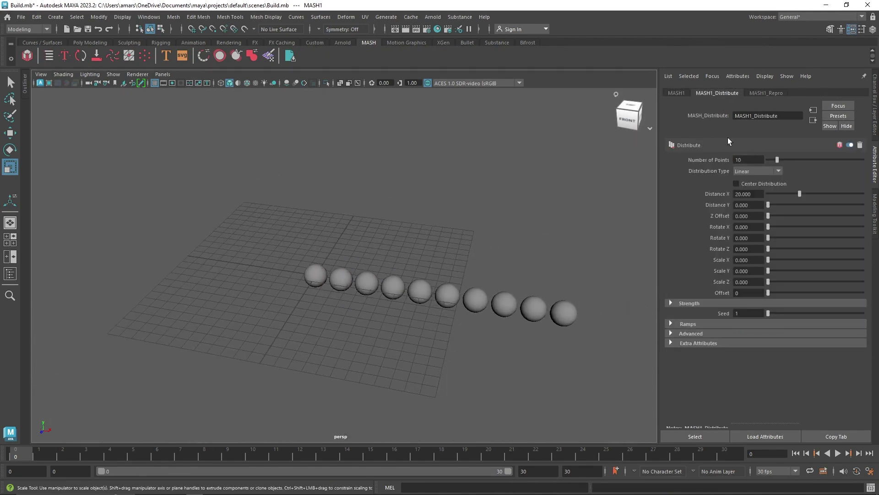
pyautogui.click(757, 171)
pyautogui.click(745, 191)
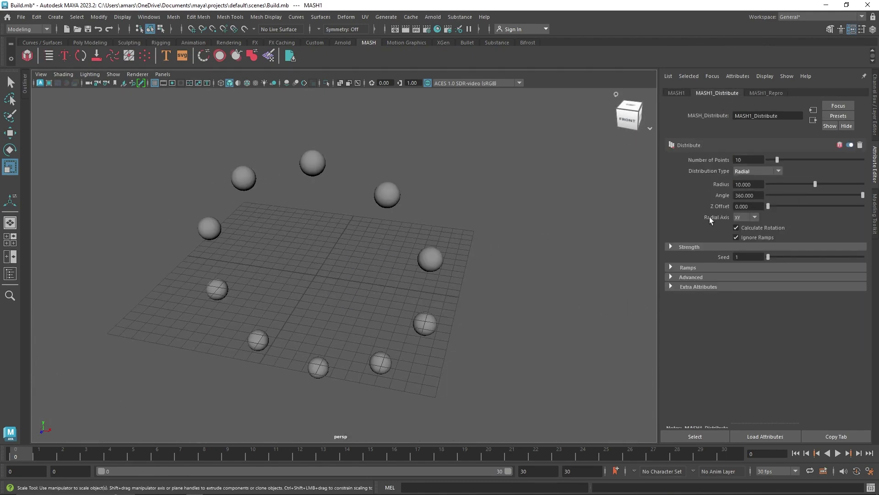
pyautogui.click(756, 218)
pyautogui.click(749, 239)
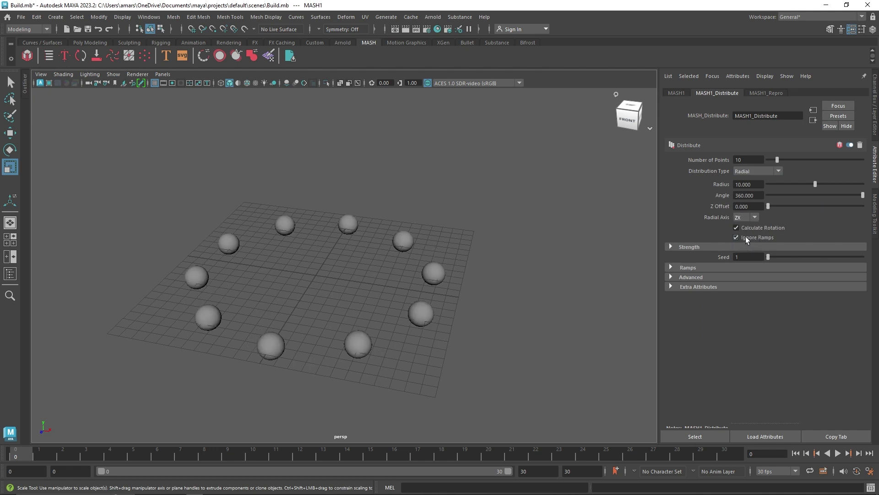
pyautogui.moveTo(777, 163); pyautogui.dragTo(784, 163)
# Add a Random node to the sphere network, with Position X and Z at 0 and Position Y at about 3.892
pyautogui.click(677, 93)
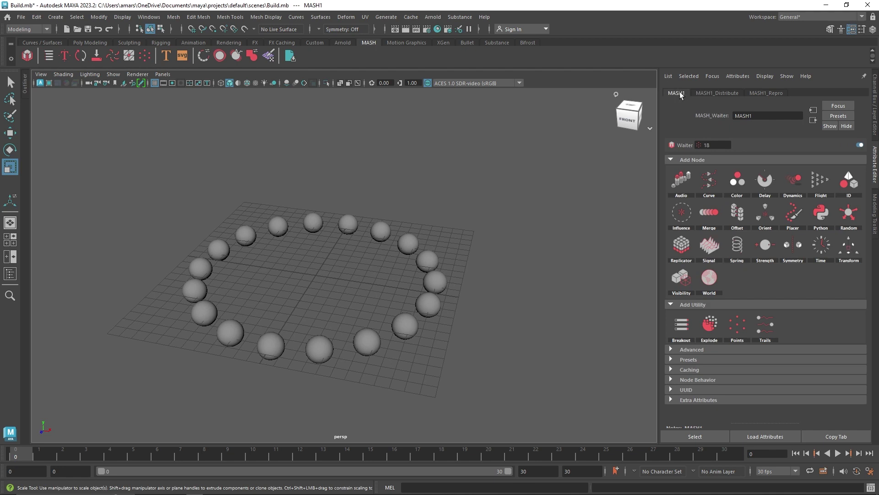
pyautogui.click(853, 219)
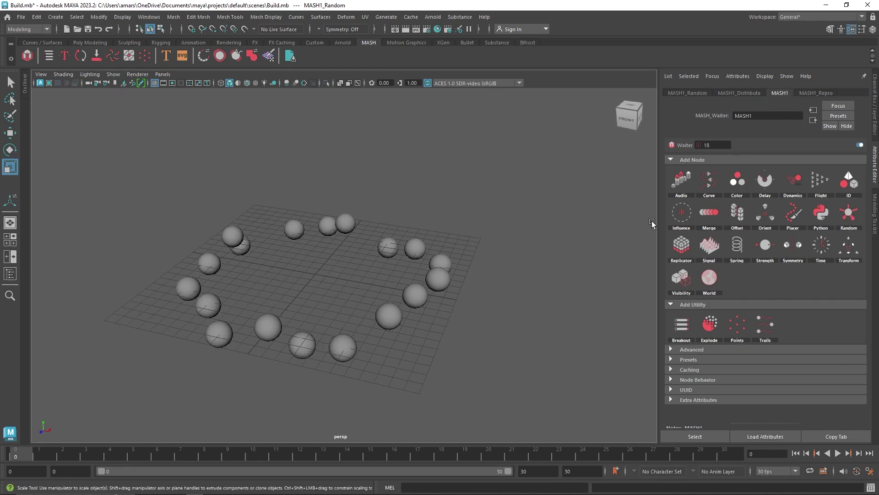
pyautogui.click(691, 92)
pyautogui.moveTo(778, 159); pyautogui.dragTo(761, 181)
pyautogui.keyDown('alt'); pyautogui.moveTo(430, 260); pyautogui.dragTo(406, 251); pyautogui.keyUp('alt')
pyautogui.moveTo(778, 169); pyautogui.dragTo(805, 174)
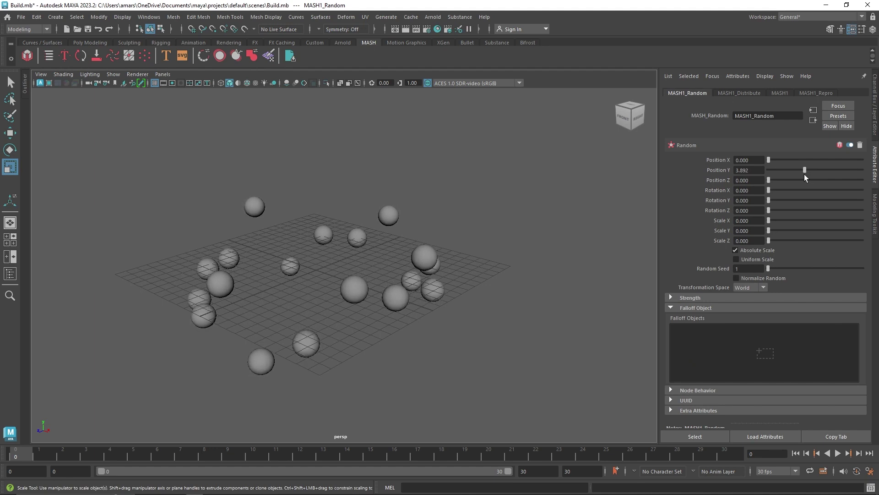
# Increase the Random node's Scale X to vary the spheres' sizes, and open the MASH network's main settings
pyautogui.moveTo(768, 221); pyautogui.dragTo(782, 221)
pyautogui.keyDown('alt'); pyautogui.moveTo(485, 248); pyautogui.dragTo(531, 238); pyautogui.keyUp('alt')
pyautogui.click(815, 93)
pyautogui.click(775, 93)
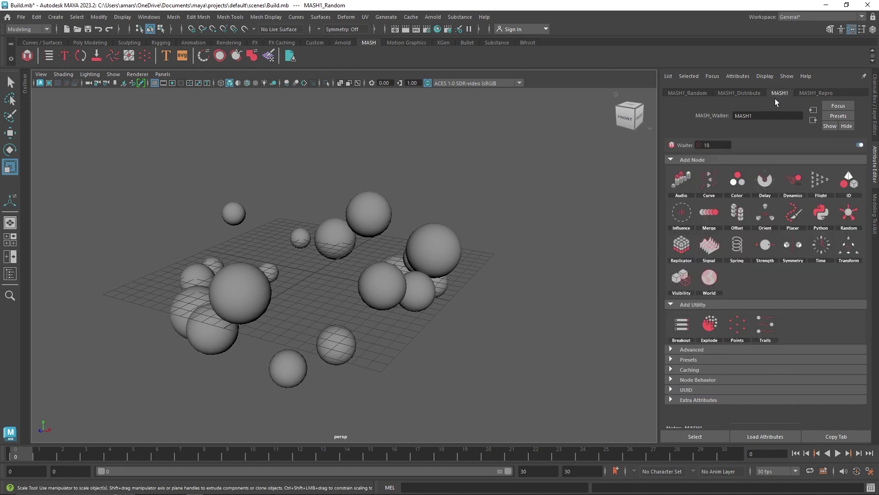
# Add an Offset node to the sphere network and set its Offset Scale to -1 on all three axes
pyautogui.click(743, 219)
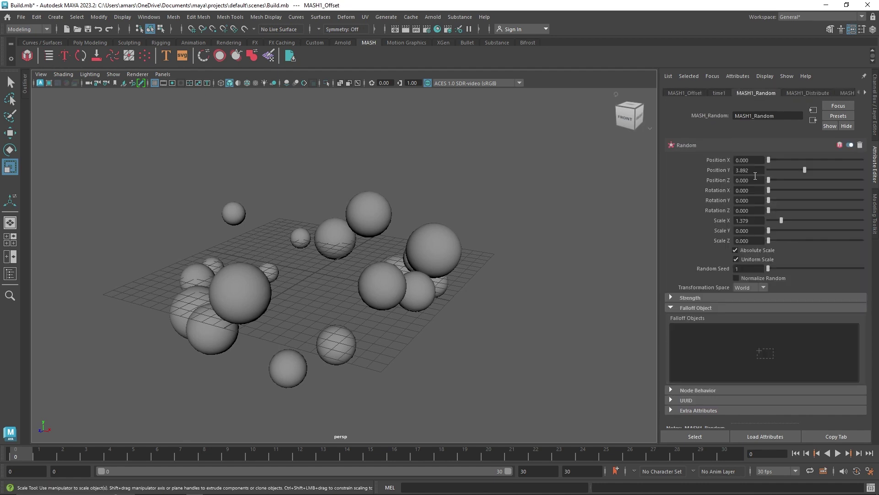
pyautogui.click(753, 235)
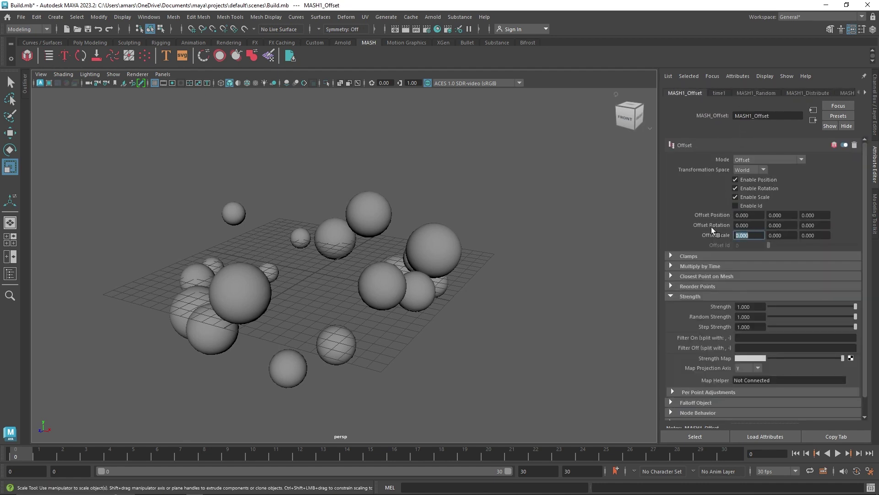
pyautogui.write('-1')
pyautogui.press('Return')
pyautogui.click(779, 235)
pyautogui.write('-1')
pyautogui.press('Tab')
pyautogui.write('-1')
pyautogui.click(786, 225)
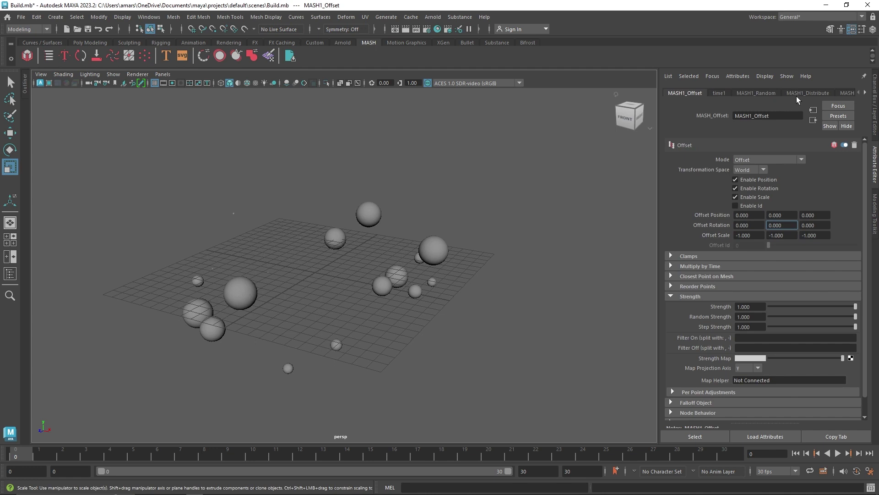
# Raise the Random node's Scale X to about 1.921 and the Distribute node's point count to 100
pyautogui.click(763, 93)
pyautogui.moveTo(780, 220); pyautogui.dragTo(786, 221)
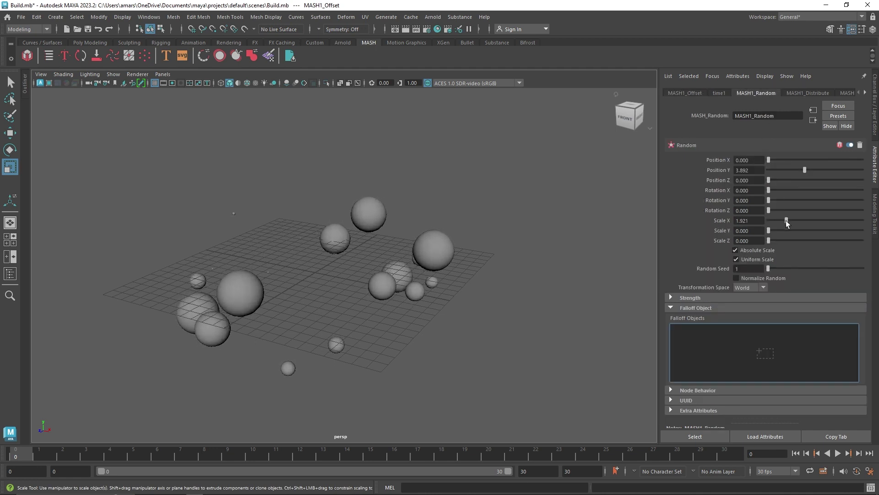
pyautogui.click(806, 93)
pyautogui.moveTo(787, 158); pyautogui.dragTo(876, 172)
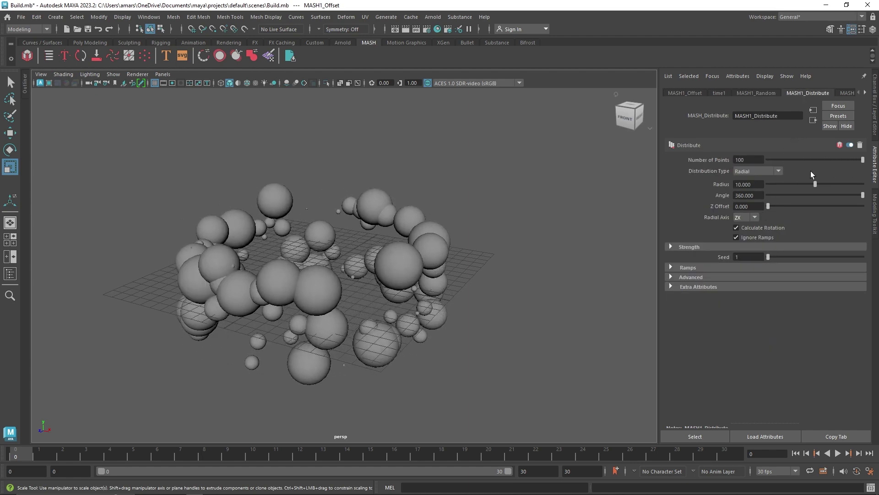
# Reduce the Random node's Position Y to about 1.970 to flatten the ring of spheres
pyautogui.click(684, 93)
pyautogui.click(756, 93)
pyautogui.moveTo(782, 169)
pyautogui.mouseDown()
pyautogui.moveTo(769, 170)
pyautogui.moveTo(783, 172)
pyautogui.mouseUp()
pyautogui.moveTo(787, 172); pyautogui.dragTo(787, 172)
pyautogui.keyDown('alt'); pyautogui.moveTo(516, 138); pyautogui.dragTo(420, 199); pyautogui.keyUp('alt')
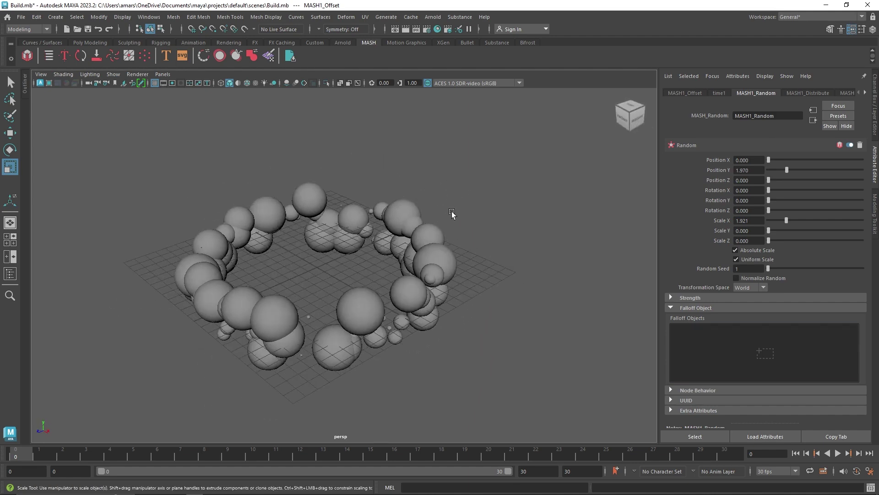
# Create a falloff object for the Random node, move it to one side of the sphere ring and enlarge it
pyautogui.rightClick(697, 328)
pyautogui.click(701, 330)
pyautogui.press('w')
pyautogui.moveTo(344, 282); pyautogui.dragTo(201, 261)
pyautogui.press('r')
pyautogui.press('w')
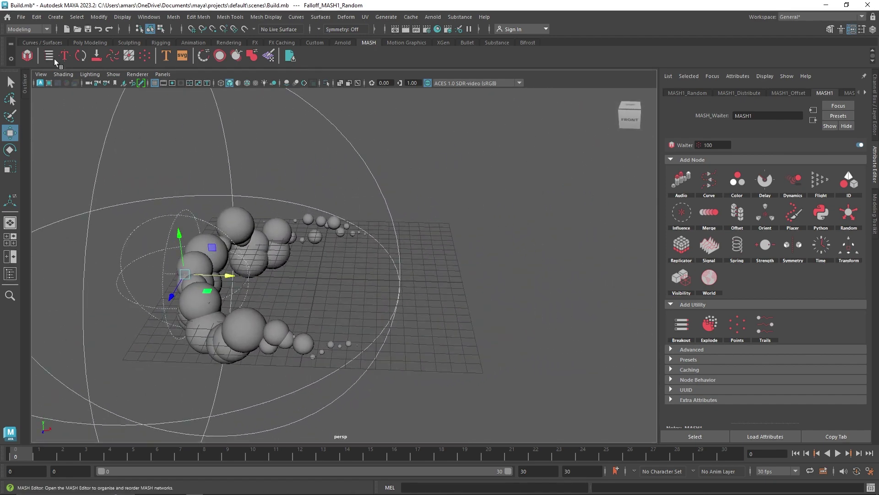
# Try deleting the Build item and the source sphere from the Outliner, and undo these deletions
pyautogui.click(51, 42)
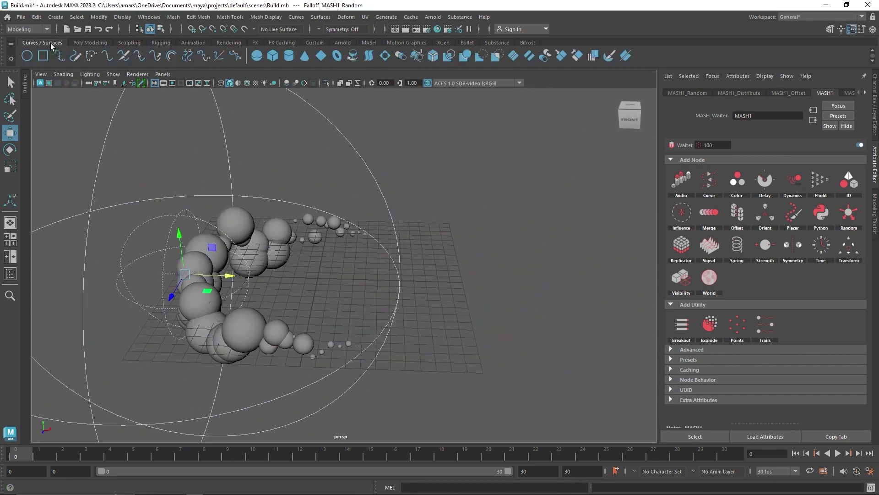
pyautogui.click(26, 84)
pyautogui.click(60, 137)
pyautogui.press('Delete')
pyautogui.click(62, 139)
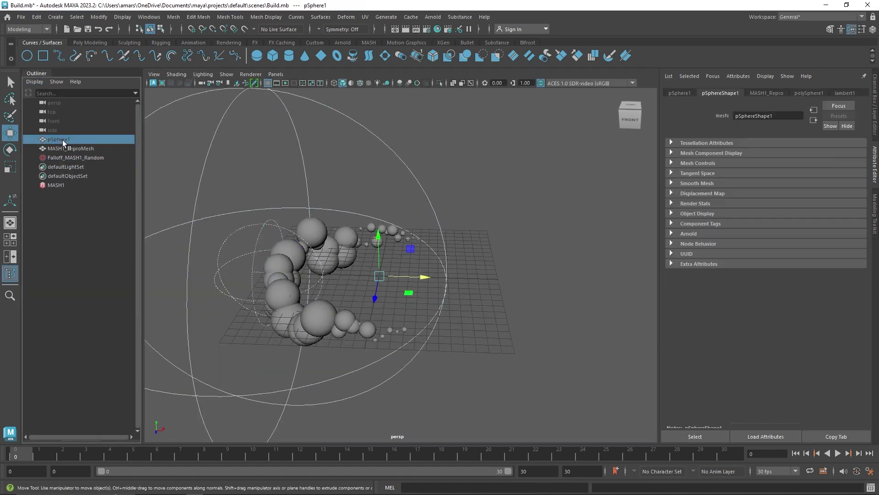
pyautogui.press('Delete')
pyautogui.hotkey('ctrl', 'z')
pyautogui.hotkey('ctrl', 'z')
pyautogui.hotkey('ctrl', 'z')
# Delete the source sphere, its MASH repro mesh and the falloff object to clear the scene
pyautogui.click(73, 147)
pyautogui.keyDown('shift'); pyautogui.click(68, 167); pyautogui.keyUp('shift')
pyautogui.press('Delete')
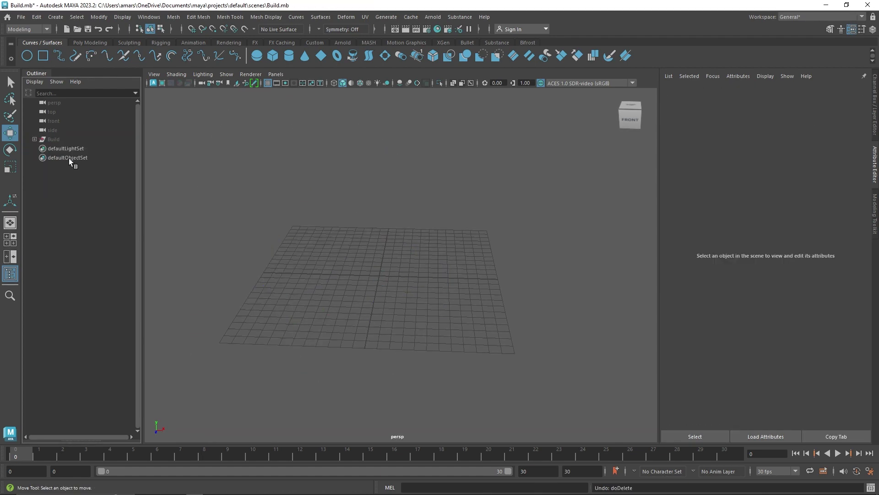
pyautogui.click(48, 73)
# Create a polygon cube and build a new MASH network from it
pyautogui.click(78, 43)
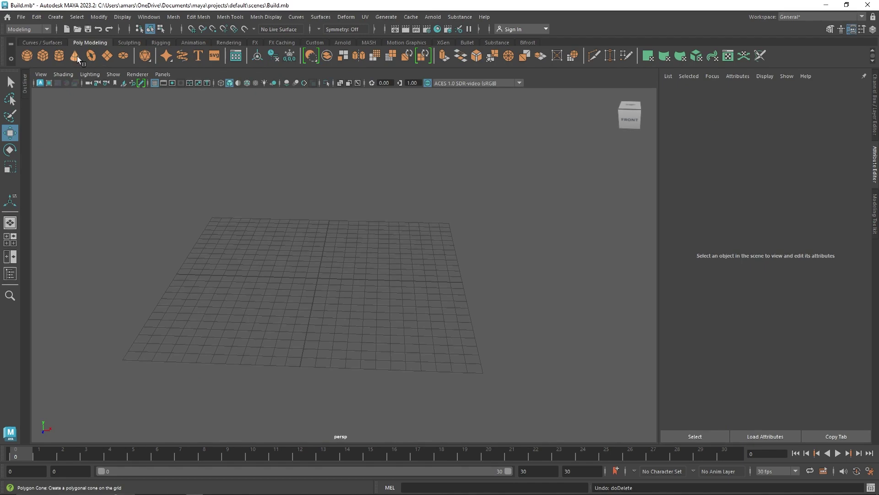
pyautogui.click(43, 56)
pyautogui.keyDown('alt'); pyautogui.moveTo(274, 235); pyautogui.dragTo(344, 252); pyautogui.keyUp('alt')
pyautogui.press('r')
pyautogui.click(368, 43)
pyautogui.click(28, 55)
# Set the cube network's Distribute node to Grid with X, Y and Z distances of 3
pyautogui.click(717, 93)
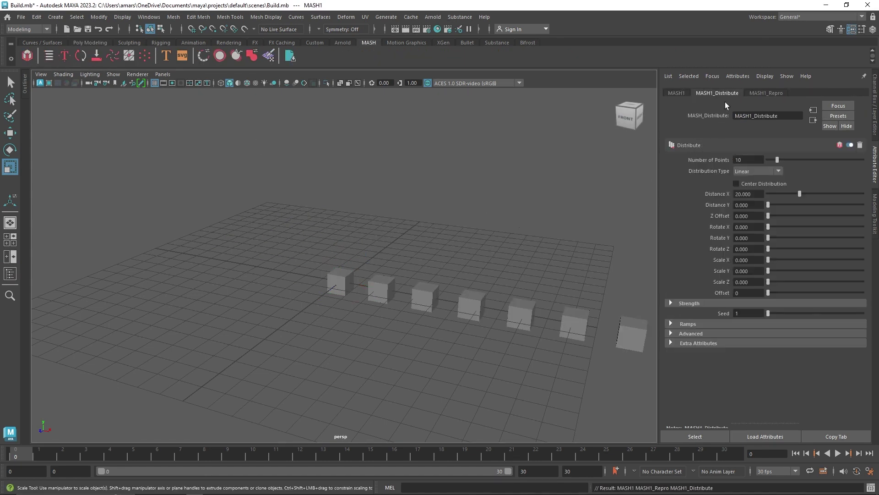
pyautogui.click(758, 171)
pyautogui.click(754, 225)
pyautogui.moveTo(772, 238); pyautogui.dragTo(774, 240)
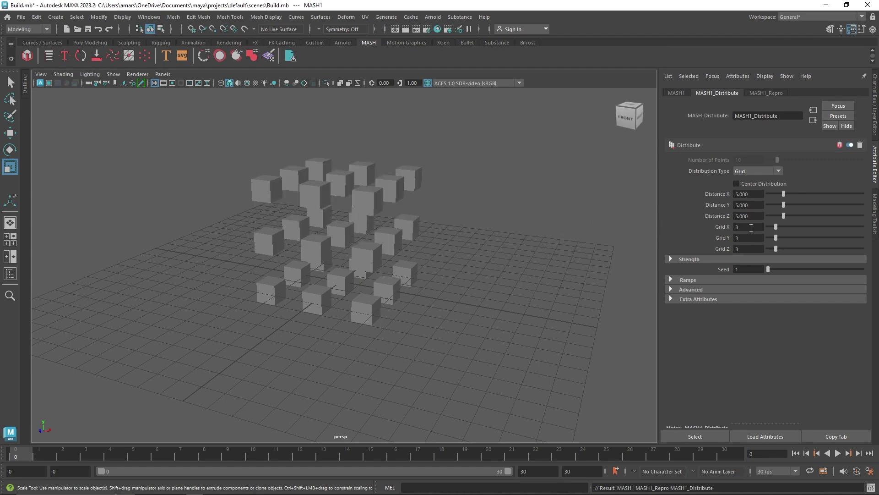
pyautogui.write('3')
pyautogui.moveTo(751, 205); pyautogui.dragTo(734, 195)
pyautogui.write('33')
pyautogui.press('Return')
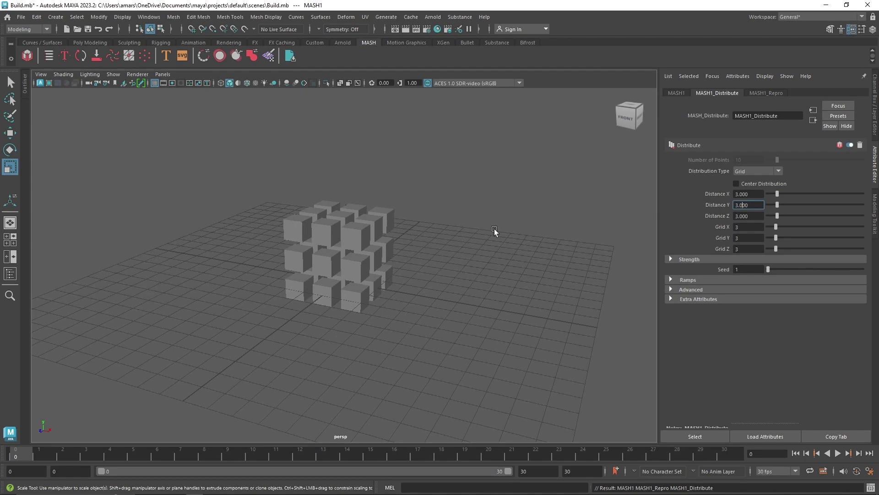
# Tighten the grid by setting the Distribute node's X, Y and Z distances to 2
pyautogui.keyDown('alt'); pyautogui.moveTo(506, 226); pyautogui.dragTo(487, 240); pyautogui.keyUp('alt')
pyautogui.doubleClick(751, 216)
pyautogui.write('3.2')
pyautogui.press('Return')
pyautogui.click(754, 193)
pyautogui.moveTo(753, 206); pyautogui.dragTo(701, 214)
pyautogui.write('22')
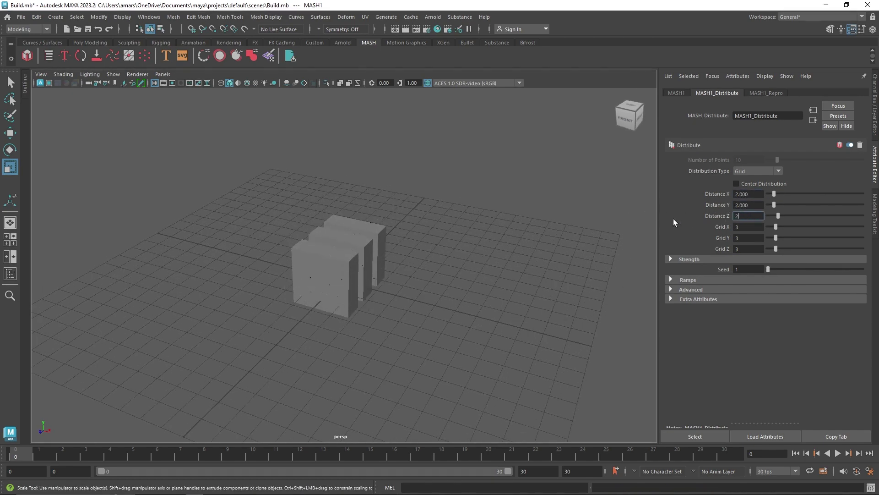
pyautogui.click(439, 255)
pyautogui.scroll(5, 341, 259)
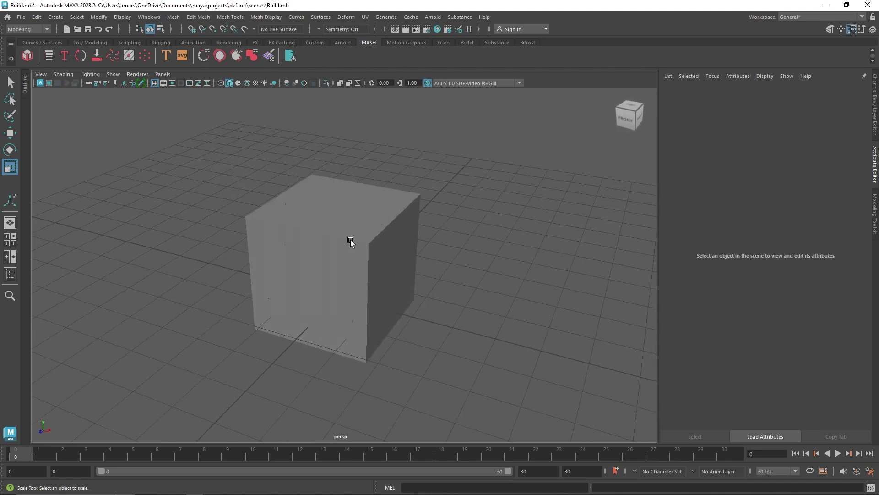
# Select the cube grid mesh and add a Random node to its MASH network
pyautogui.click(349, 247)
pyautogui.click(812, 93)
pyautogui.click(814, 94)
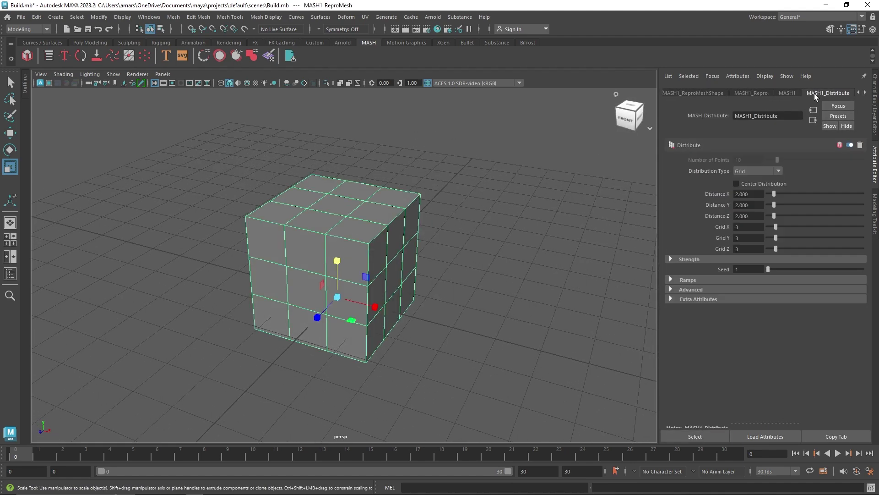
pyautogui.click(794, 92)
pyautogui.click(848, 213)
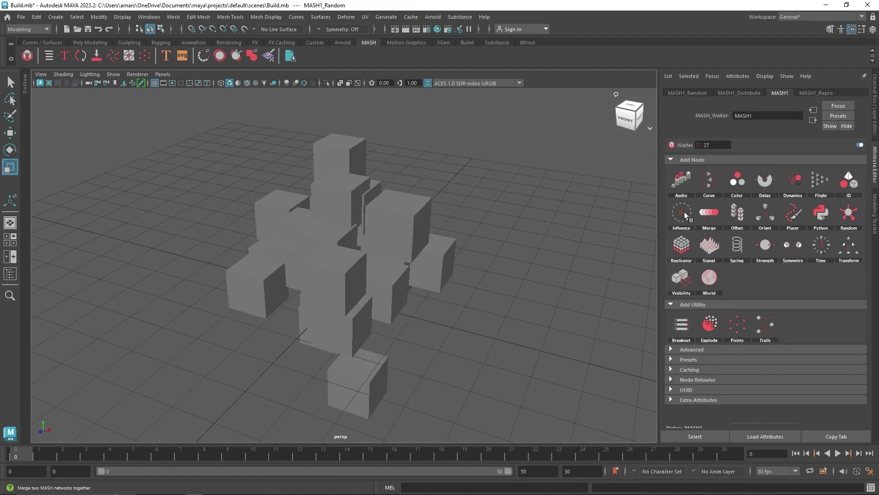
# Set the Random node's Position X, Y and Z to 0 and Scale X to 1, with Absolute and Uniform Scale enabled
pyautogui.click(688, 93)
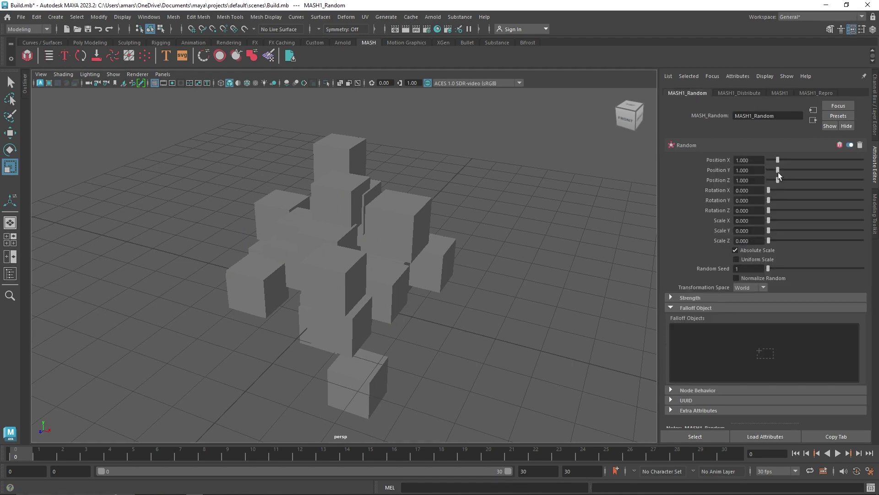
pyautogui.moveTo(777, 180); pyautogui.dragTo(762, 169)
pyautogui.moveTo(778, 160); pyautogui.dragTo(757, 160)
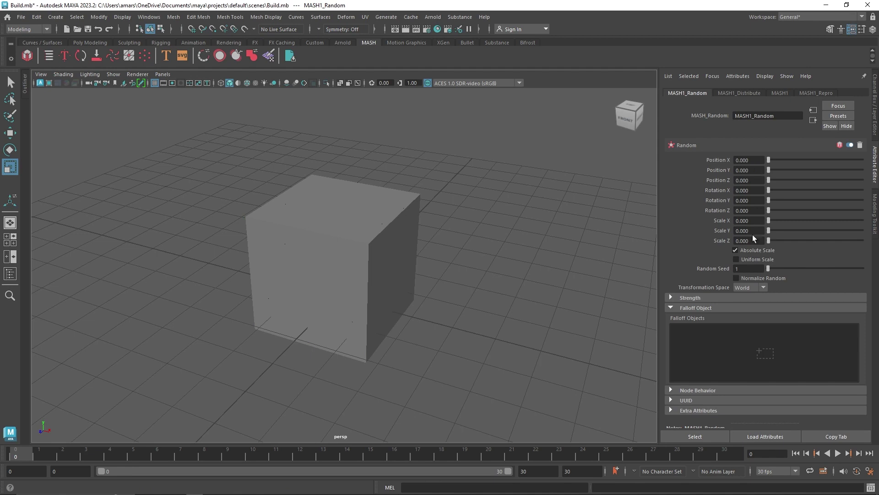
pyautogui.moveTo(769, 222); pyautogui.dragTo(775, 221)
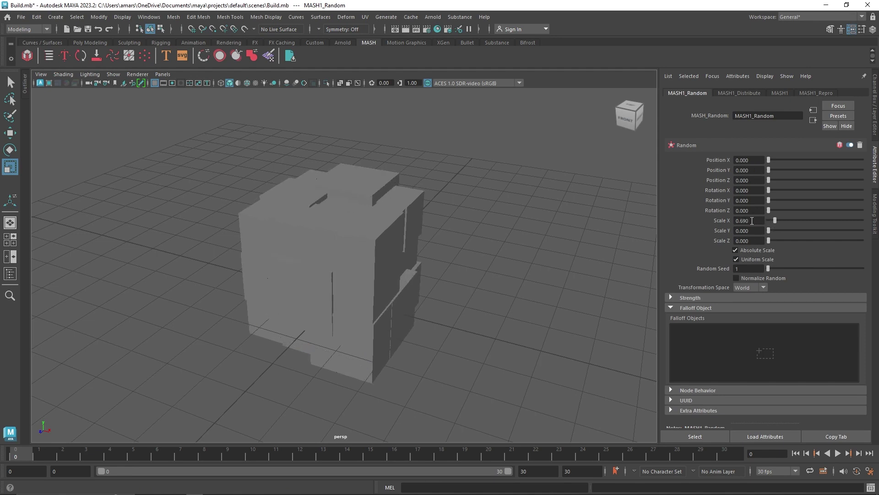
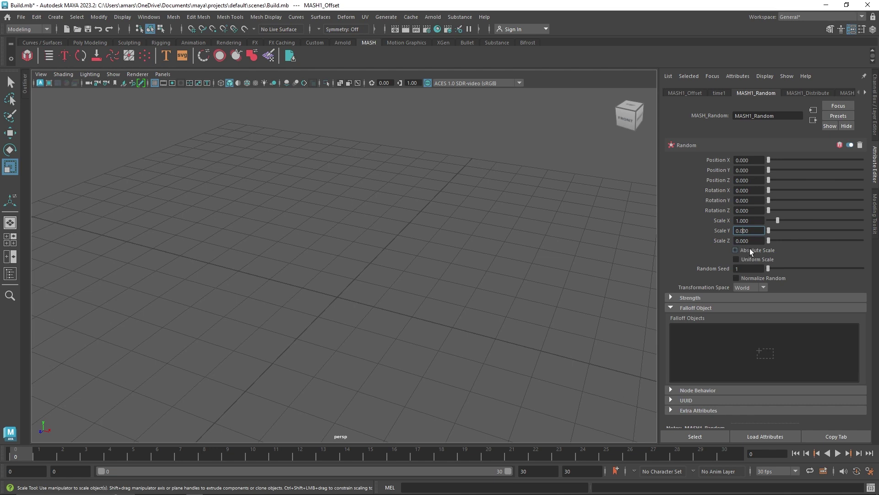
pyautogui.click(749, 258)
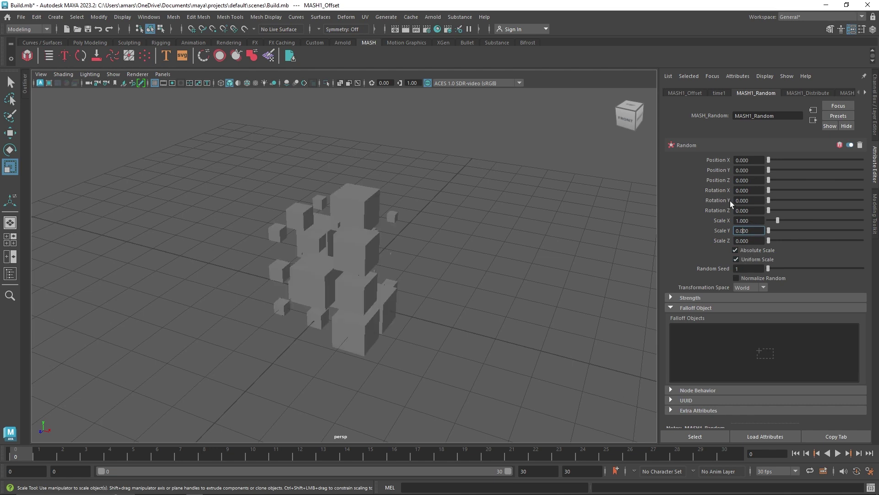
# Create a falloff object for the cubes' Random node and scale it down around the grid
pyautogui.rightClick(724, 330)
pyautogui.click(731, 336)
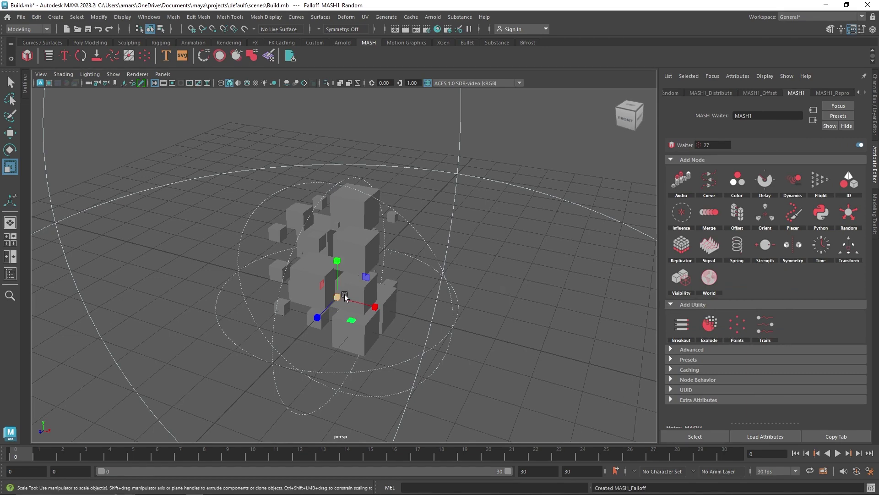
pyautogui.moveTo(339, 296)
pyautogui.mouseDown()
pyautogui.moveTo(310, 298)
pyautogui.moveTo(492, 342)
pyautogui.moveTo(300, 291)
pyautogui.moveTo(350, 303)
pyautogui.mouseUp()
pyautogui.press('w')
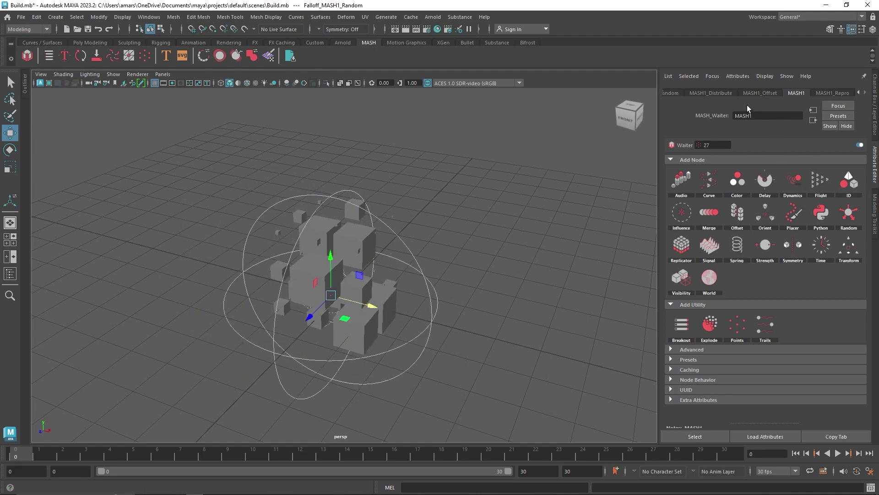
# Set the Random Seed to 12, Rotation X, Y and Z to about 35.5, 28.4 and 50.5, and shift the falloff slightly along X
pyautogui.click(715, 93)
pyautogui.scroll(1, 818, 90)
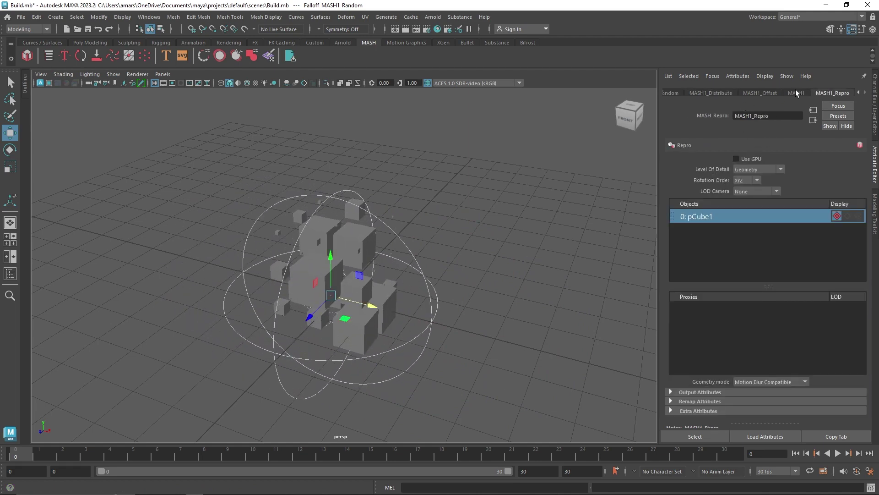
pyautogui.moveTo(769, 269); pyautogui.dragTo(777, 267)
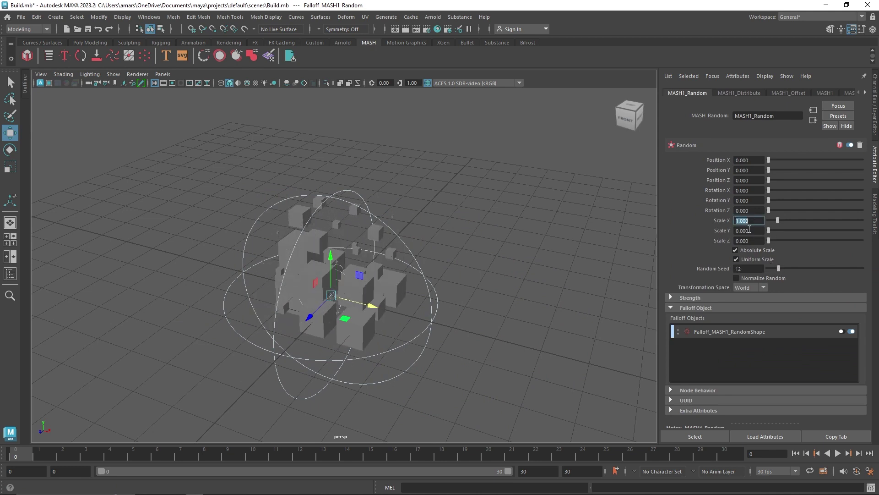
pyautogui.moveTo(769, 200)
pyautogui.mouseDown()
pyautogui.moveTo(799, 205)
pyautogui.moveTo(783, 206)
pyautogui.mouseUp()
pyautogui.moveTo(769, 211); pyautogui.dragTo(787, 190)
pyautogui.moveTo(372, 305)
pyautogui.mouseDown()
pyautogui.moveTo(480, 328)
pyautogui.moveTo(382, 307)
pyautogui.mouseUp()
# Delete the Offset node from the cube network and return to the Random node's settings
pyautogui.click(789, 93)
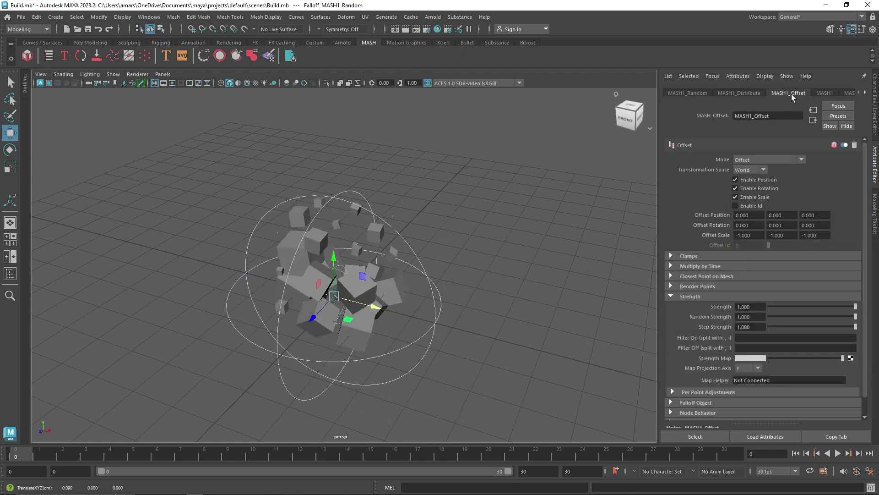
pyautogui.click(853, 145)
pyautogui.click(428, 255)
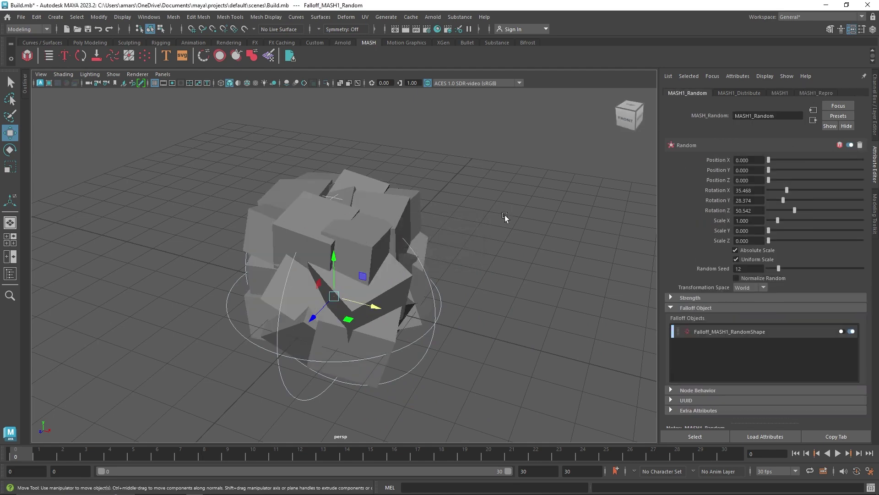
pyautogui.click(727, 94)
pyautogui.click(694, 93)
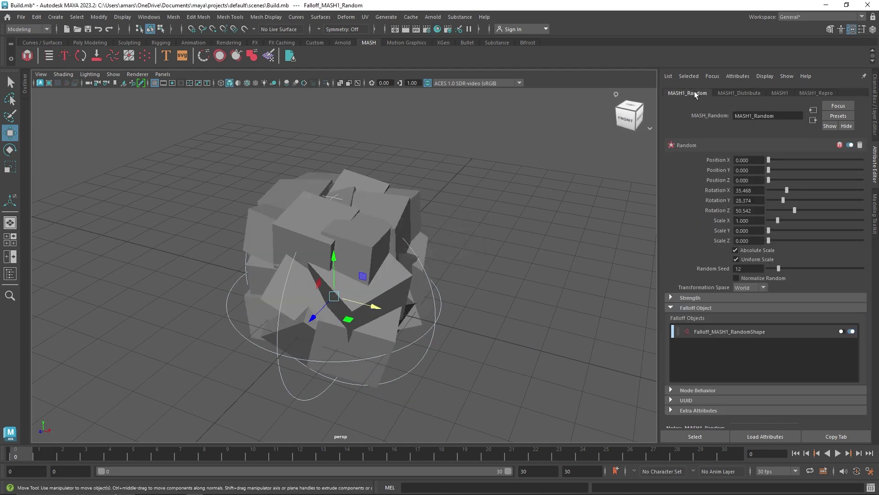
# Select the Random node's falloff object, resize it and move it along X to sit beside the cube grid
pyautogui.click(724, 334)
pyautogui.moveTo(378, 306); pyautogui.dragTo(502, 302)
pyautogui.press('r')
pyautogui.moveTo(446, 324); pyautogui.dragTo(466, 327)
pyautogui.scroll(-2, 469, 326)
pyautogui.keyDown('alt'); pyautogui.moveTo(468, 325); pyautogui.dragTo(448, 307, button='middle'); pyautogui.keyUp('alt')
pyautogui.press('w')
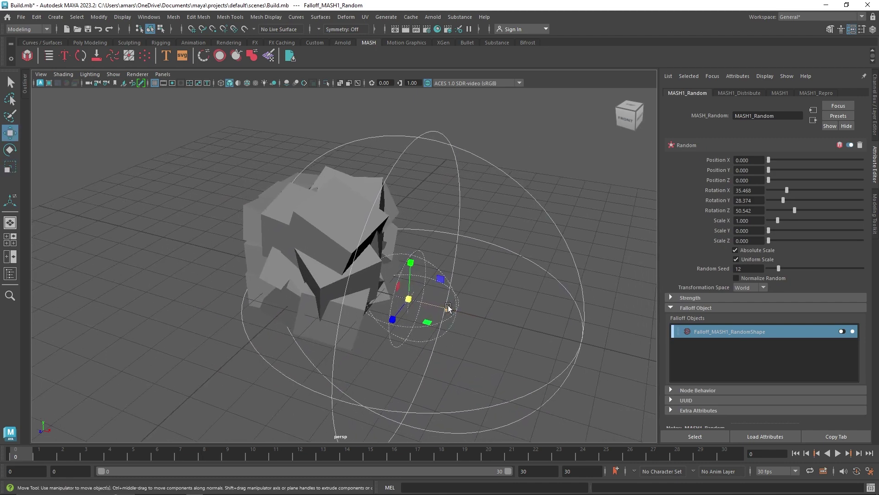
pyautogui.moveTo(448, 307); pyautogui.dragTo(476, 315)
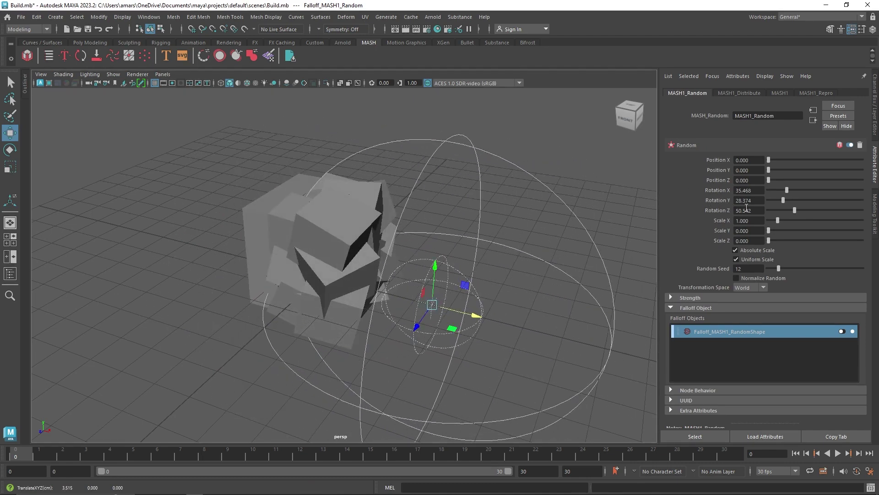
# Set the Random node's Rotation Y to about 4.433 and Scale X to 1, with Absolute and Uniform Scale disabled
pyautogui.moveTo(778, 220)
pyautogui.mouseDown()
pyautogui.moveTo(755, 220)
pyautogui.moveTo(801, 202)
pyautogui.moveTo(768, 210)
pyautogui.mouseUp()
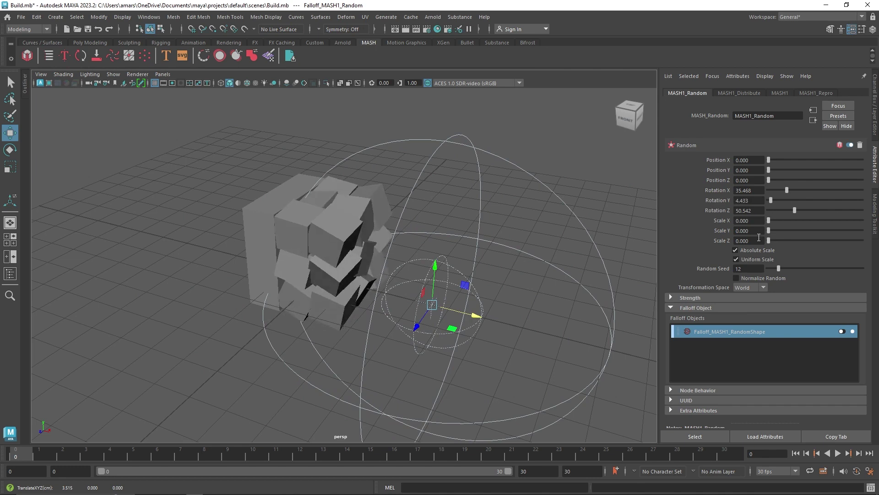
pyautogui.click(749, 221)
pyautogui.write('1')
pyautogui.press('Return')
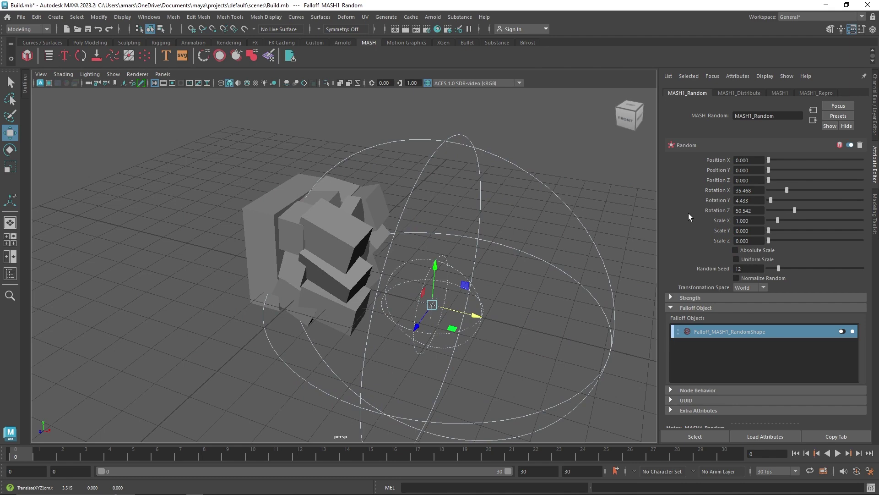
pyautogui.keyDown('alt'); pyautogui.moveTo(489, 225); pyautogui.dragTo(654, 231); pyautogui.keyUp('alt')
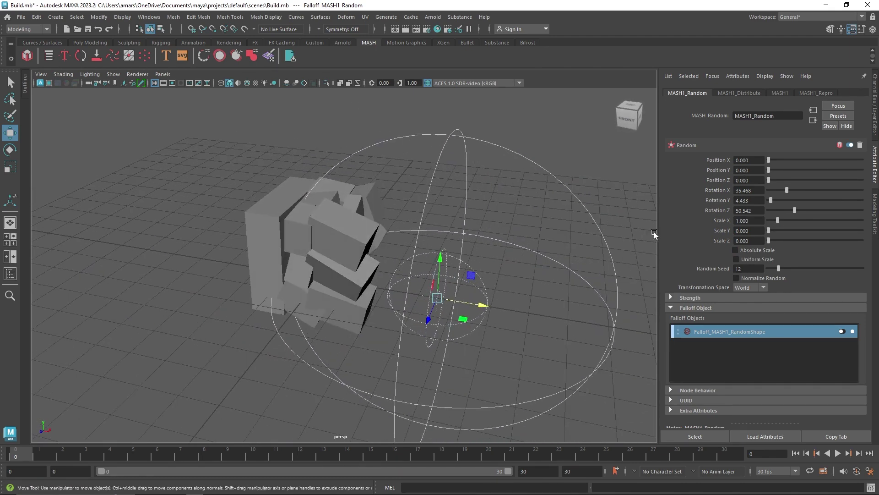
# Enable Absolute and Uniform Scale with Scale X 0 and Scale Y about 0.443, raise Rotation Y and Position Y, and move the falloff toward the cubes
pyautogui.click(768, 222)
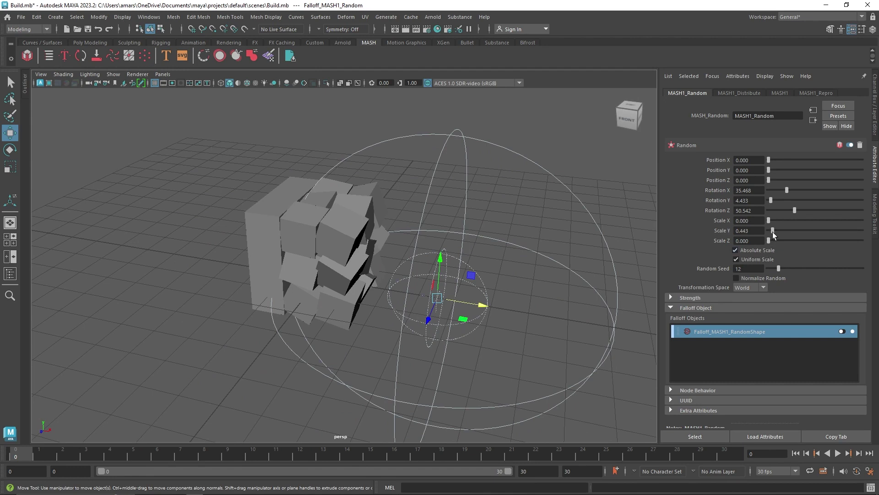
pyautogui.moveTo(770, 198); pyautogui.dragTo(793, 200)
pyautogui.moveTo(768, 169)
pyautogui.mouseDown()
pyautogui.moveTo(774, 160)
pyautogui.moveTo(777, 180)
pyautogui.mouseUp()
pyautogui.moveTo(484, 306); pyautogui.dragTo(361, 276)
pyautogui.scroll(-5, 300, 247)
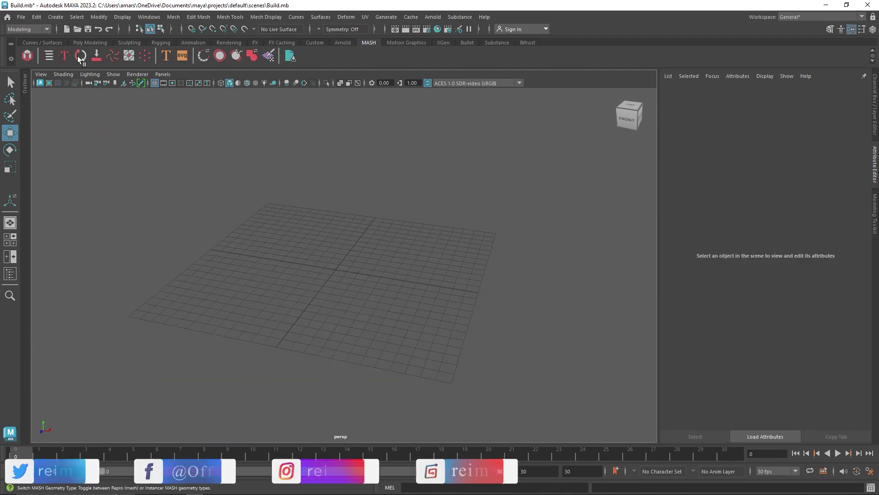
# Delete the hidden leftover cube from the scene and unhide the Build group of buildings
pyautogui.click(82, 42)
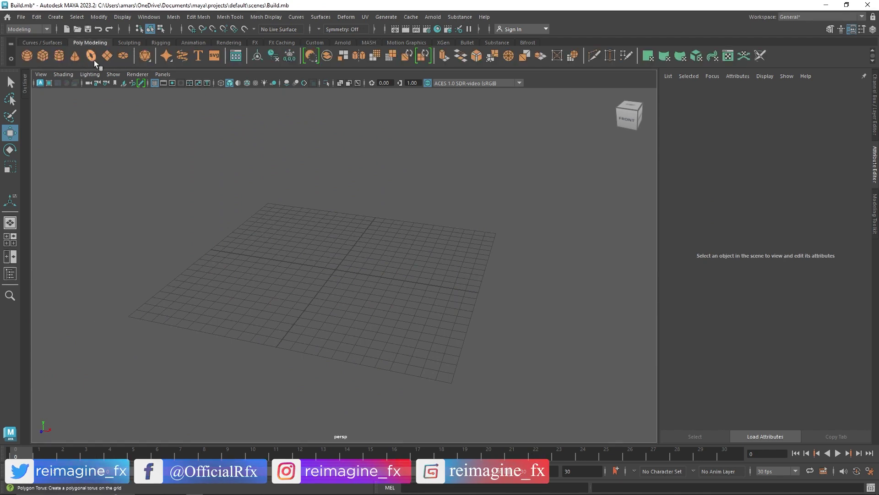
pyautogui.click(24, 86)
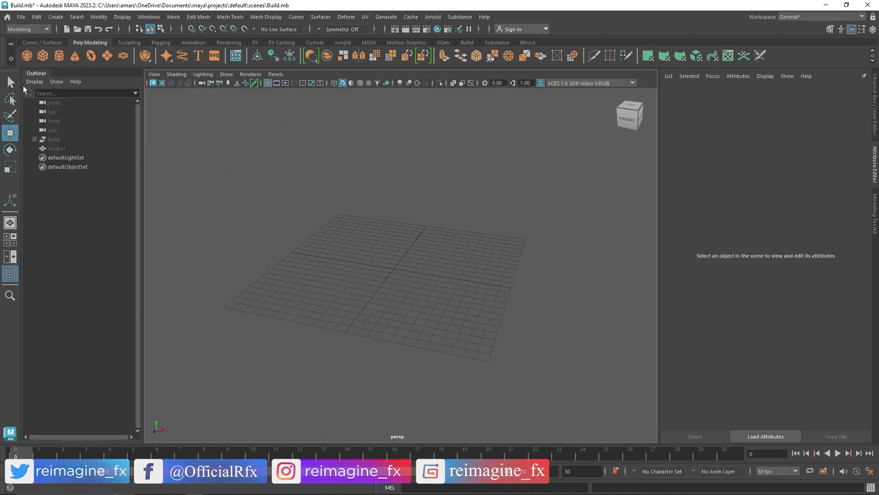
pyautogui.click(60, 148)
pyautogui.press('Delete')
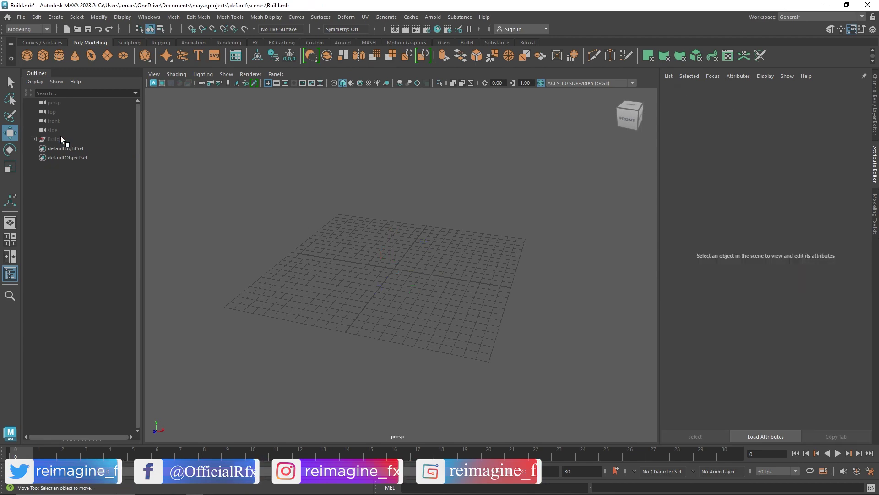
pyautogui.click(62, 136)
pyautogui.hotkey('shift', 'h')
pyautogui.click(202, 196)
# Examine the row of building models from several angles and distances
pyautogui.keyDown('alt'); pyautogui.moveTo(320, 235); pyautogui.dragTo(357, 223); pyautogui.keyUp('alt')
pyautogui.scroll(5, 330, 232)
pyautogui.scroll(-5, 287, 210)
pyautogui.scroll(5, 325, 218)
pyautogui.scroll(-5, 301, 232)
pyautogui.scroll(6, 384, 218)
pyautogui.scroll(-5, 401, 216)
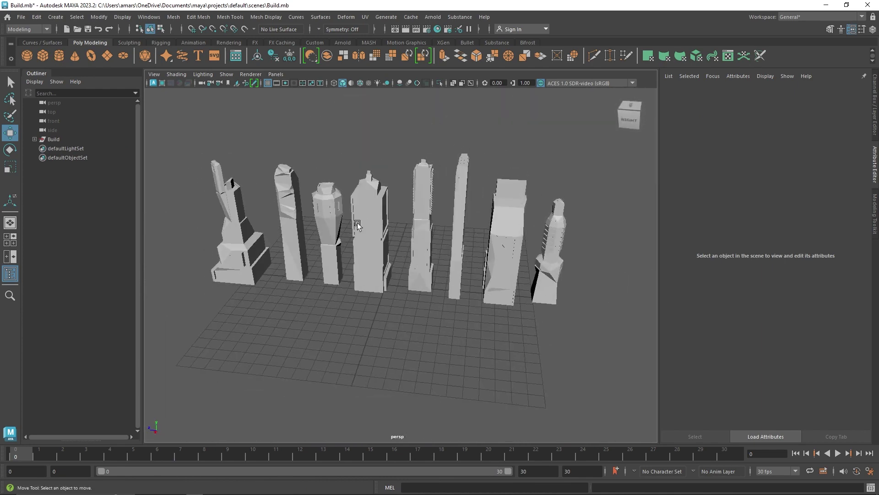
pyautogui.keyDown('alt'); pyautogui.moveTo(457, 226); pyautogui.dragTo(387, 230); pyautogui.keyUp('alt')
pyautogui.scroll(5, 412, 220)
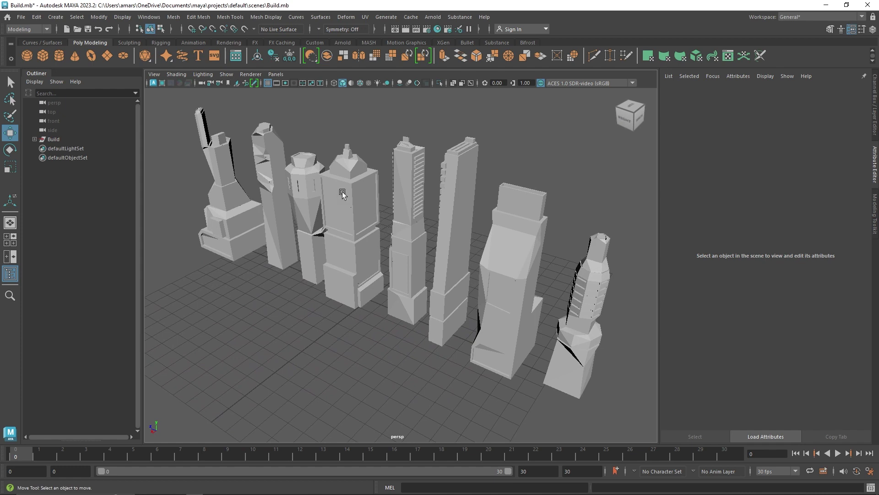
# Create a polygon plane at the origin and scale it uniformly to about 168 as ground beneath the buildings
pyautogui.scroll(-4, 278, 151)
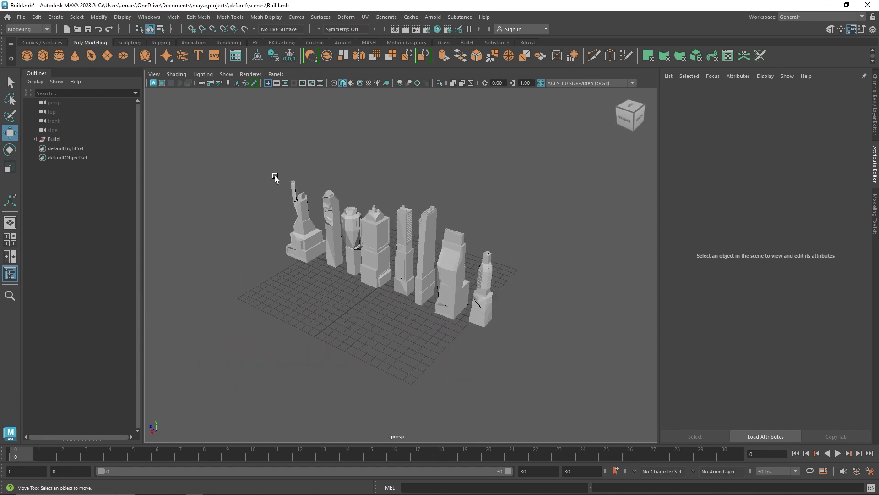
pyautogui.press('r')
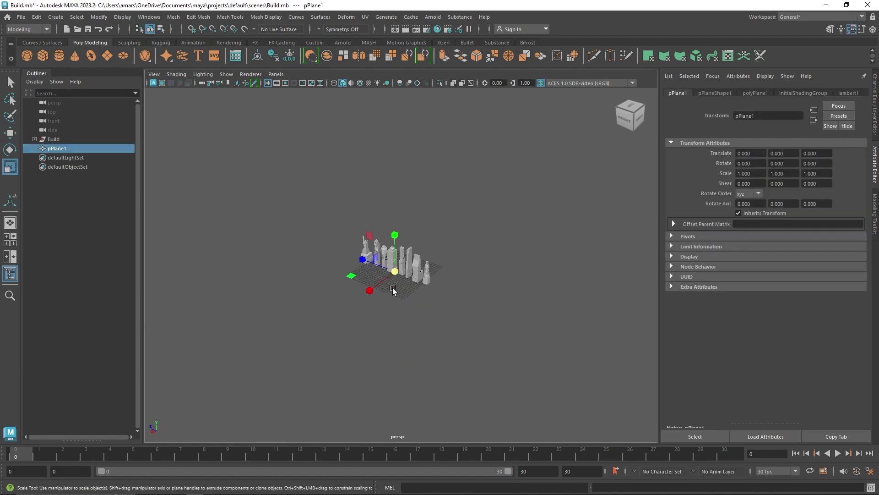
pyautogui.moveTo(395, 271); pyautogui.dragTo(622, 328)
pyautogui.moveTo(395, 272); pyautogui.dragTo(499, 297)
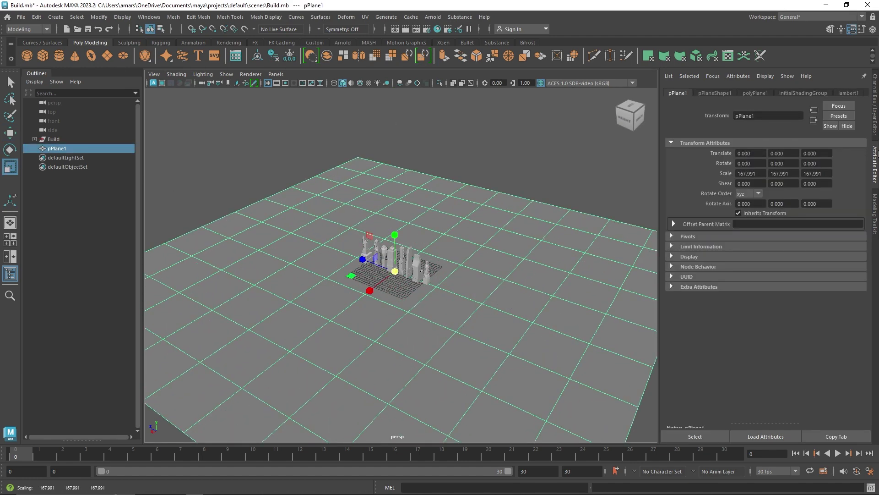
# Set the ground plane's Subdivisions Width and Subdivisions Height to 1
pyautogui.click(876, 124)
pyautogui.click(792, 198)
pyautogui.moveTo(841, 225); pyautogui.dragTo(831, 232)
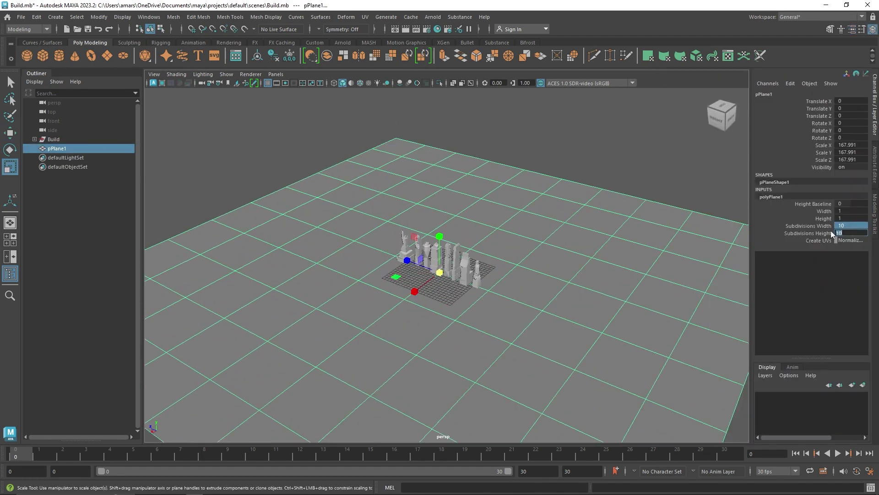
pyautogui.write('1')
pyautogui.press('Return')
pyautogui.click(724, 180)
# Scale the ground plane uniformly down to about 108.6
pyautogui.scroll(-4, 650, 229)
pyautogui.keyDown('alt'); pyautogui.moveTo(573, 271); pyautogui.dragTo(601, 263); pyautogui.keyUp('alt')
pyautogui.click(536, 276)
pyautogui.moveTo(442, 271); pyautogui.dragTo(403, 282)
pyautogui.scroll(2, 448, 255)
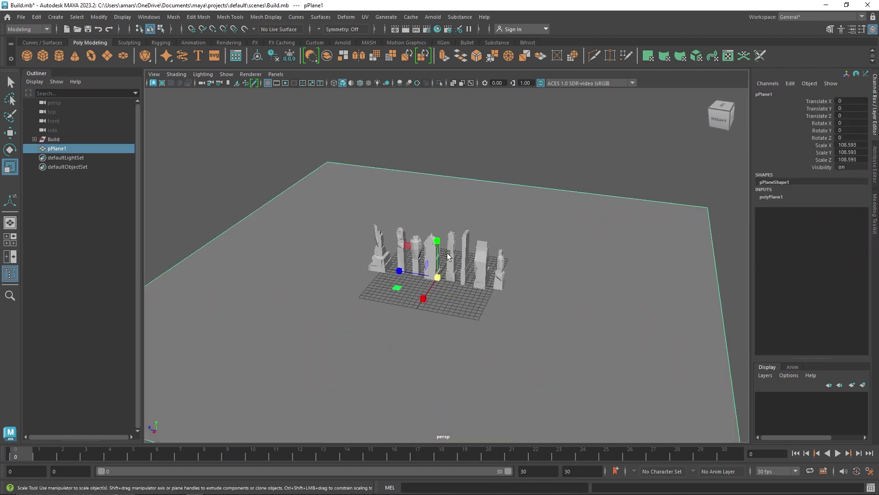
# Try creating a MASH network from the entire Build group
pyautogui.click(104, 139)
pyautogui.press('f')
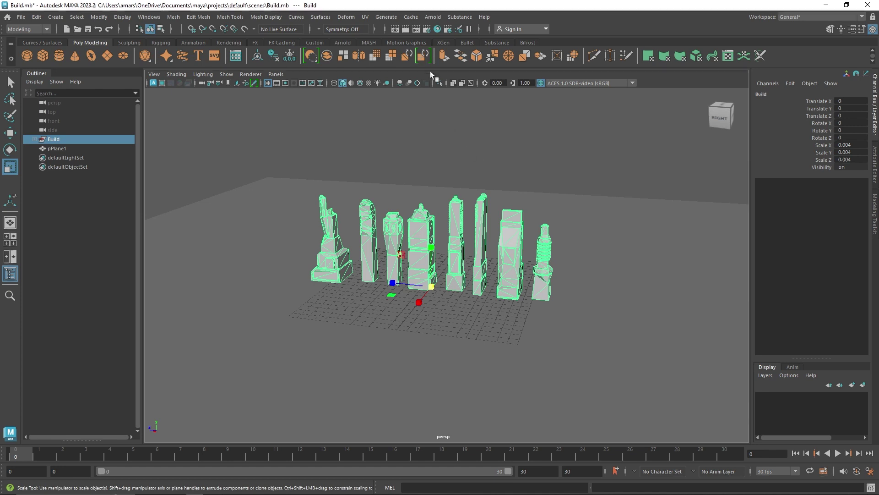
pyautogui.click(350, 43)
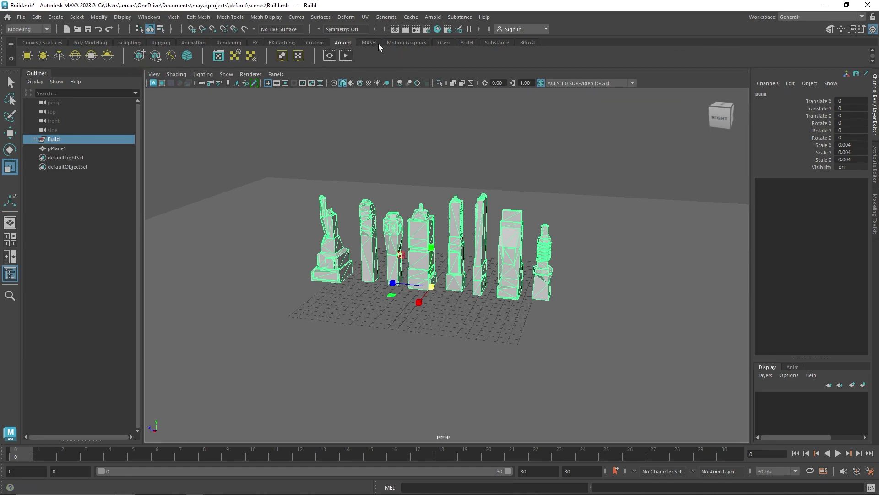
pyautogui.click(369, 42)
pyautogui.click(27, 55)
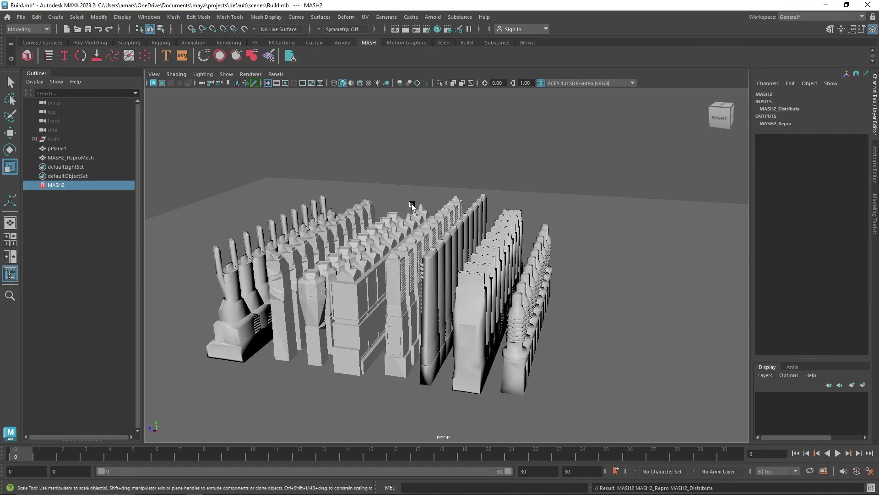
pyautogui.keyDown('alt'); pyautogui.moveTo(462, 219); pyautogui.dragTo(508, 226); pyautogui.keyUp('alt')
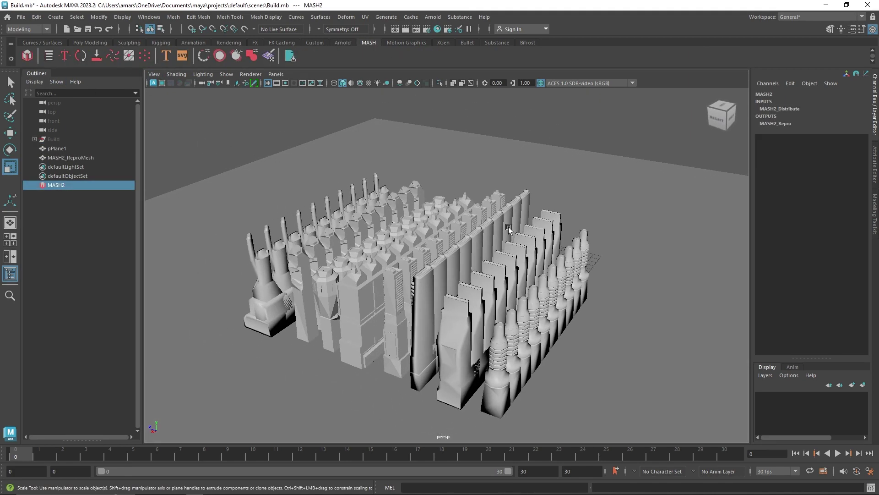
# Add an ID node to the Build group's MASH network and look through its node settings
pyautogui.hotkey('ctrl', 'a')
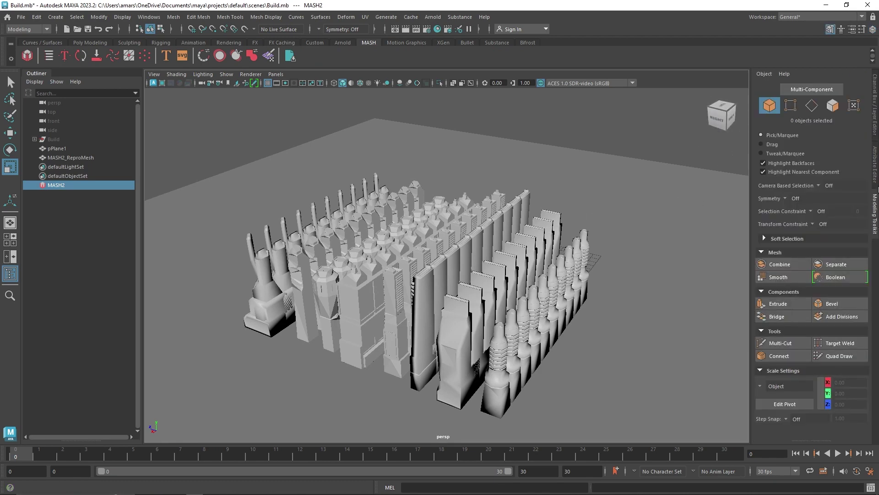
pyautogui.click(687, 94)
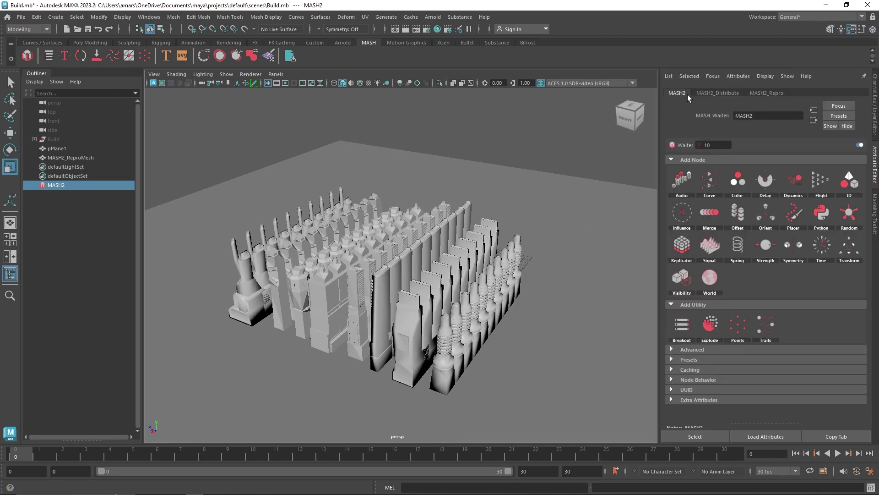
pyautogui.click(844, 182)
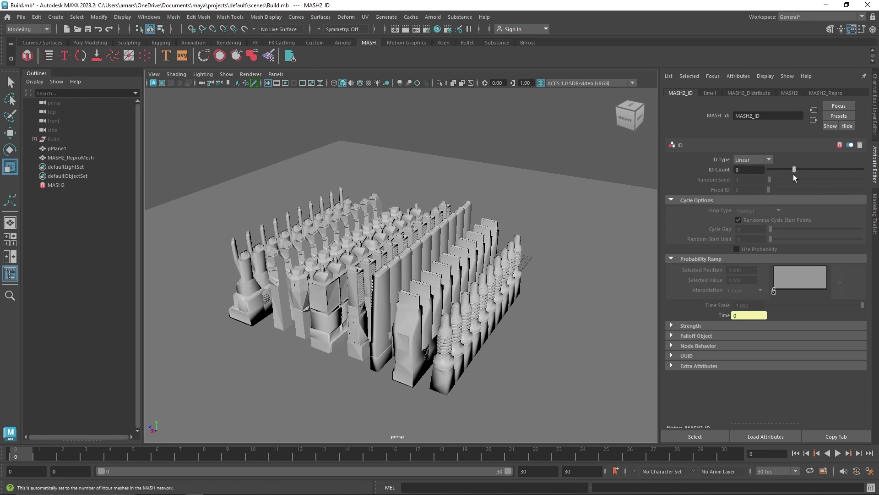
pyautogui.click(741, 93)
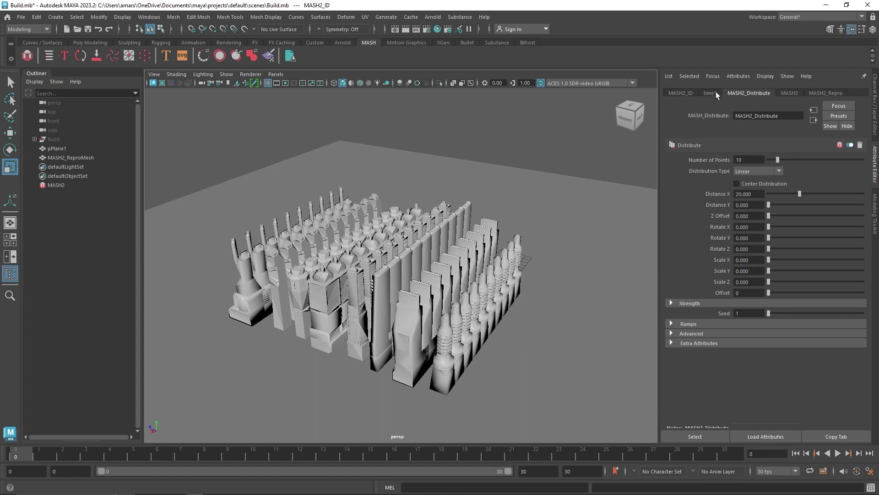
pyautogui.click(715, 92)
pyautogui.click(695, 93)
# Set the Distribute node's Distribution Type to Mesh and connect pPlane1 as its Input Mesh
pyautogui.click(751, 93)
pyautogui.click(754, 171)
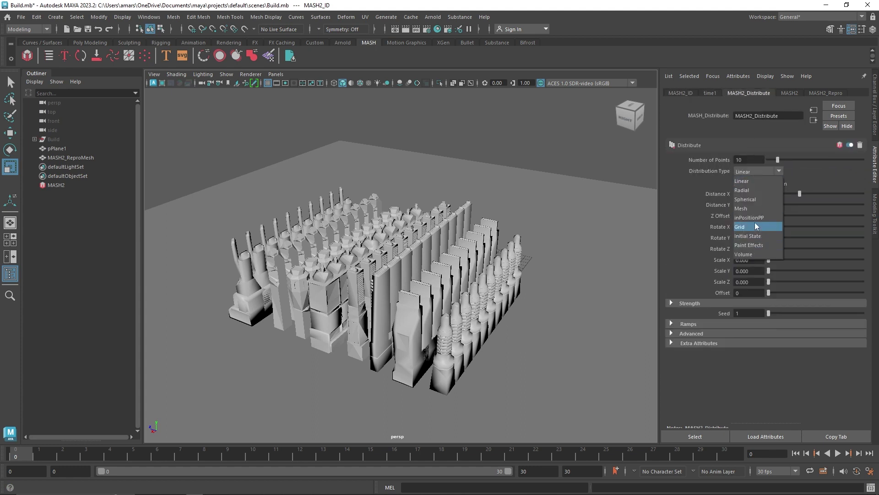
pyautogui.click(752, 209)
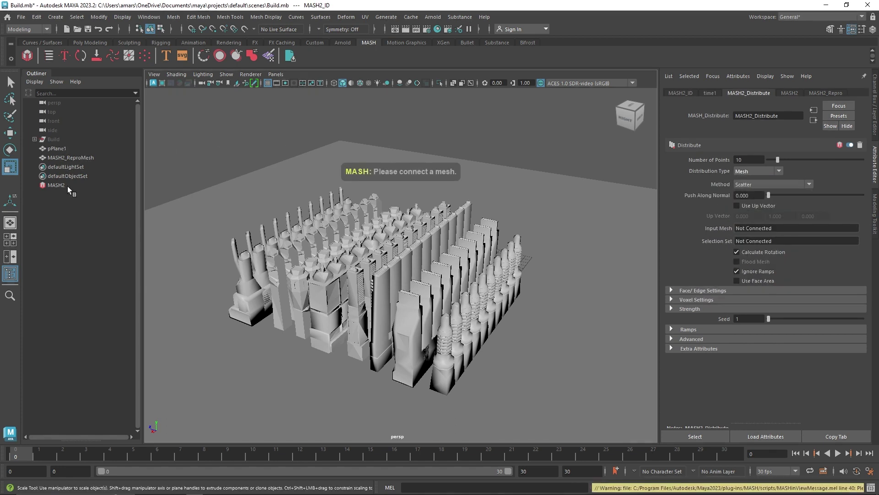
pyautogui.click(57, 149)
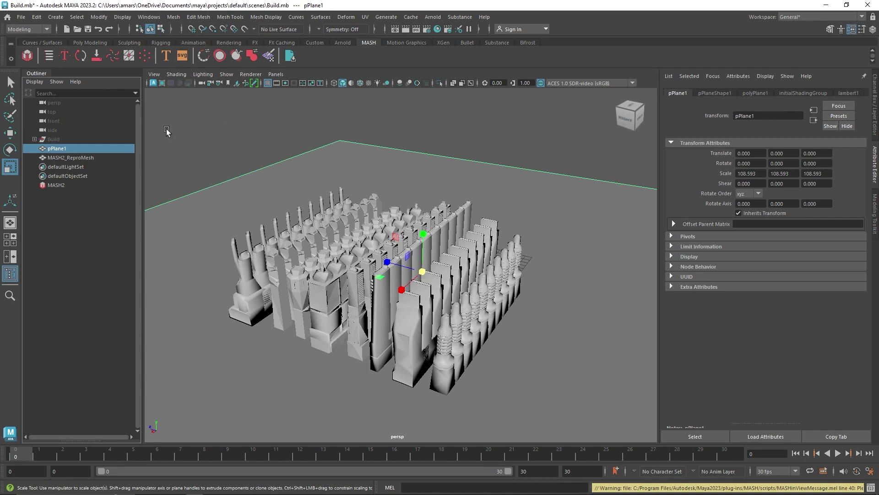
pyautogui.click(68, 185)
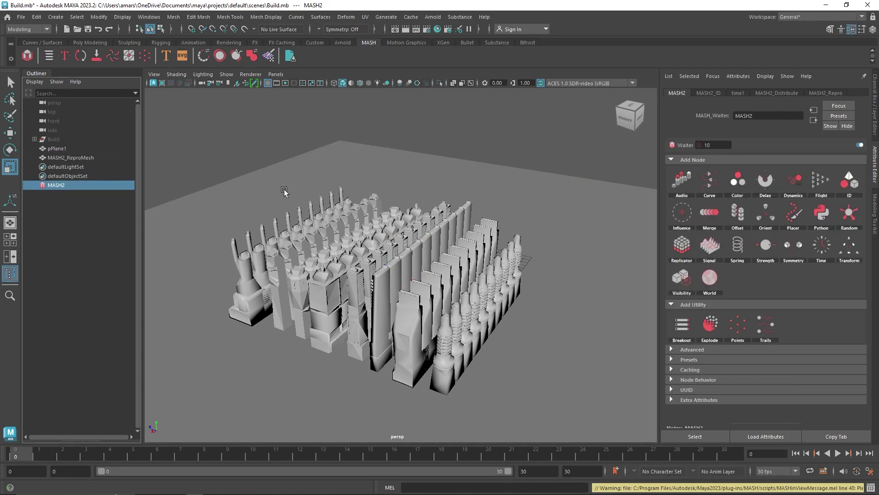
pyautogui.click(780, 93)
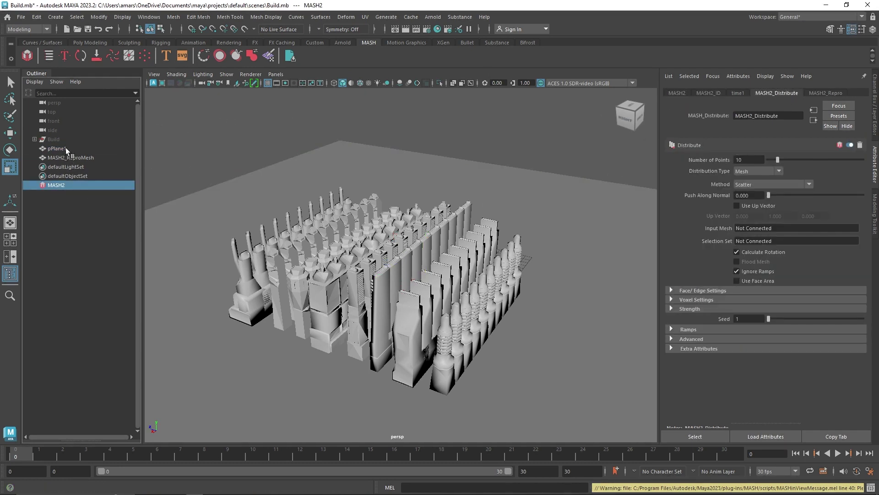
pyautogui.moveTo(65, 147); pyautogui.dragTo(758, 226, button='middle')
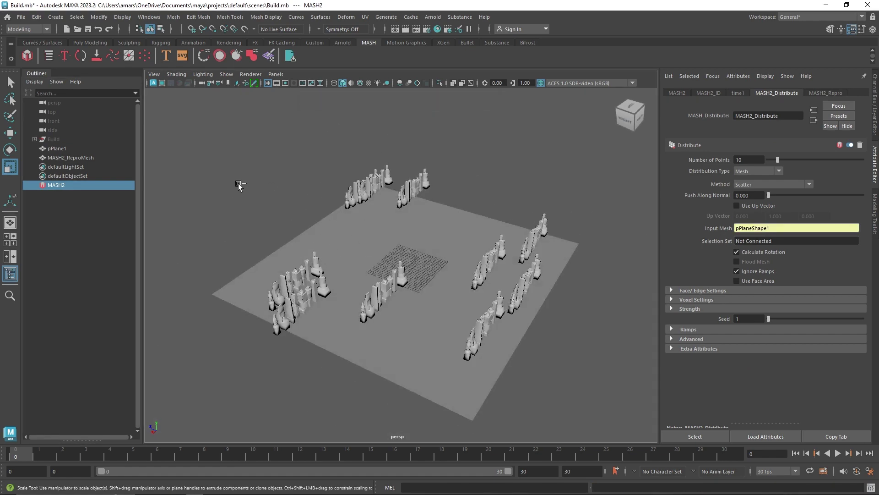
# Undo the MASH network made from the Build group, going back to the original buildings and ground plane
pyautogui.hotkey('ctrl', 'z')
pyautogui.hotkey('ctrl', 'z')
pyautogui.hotkey('ctrl', 'z')
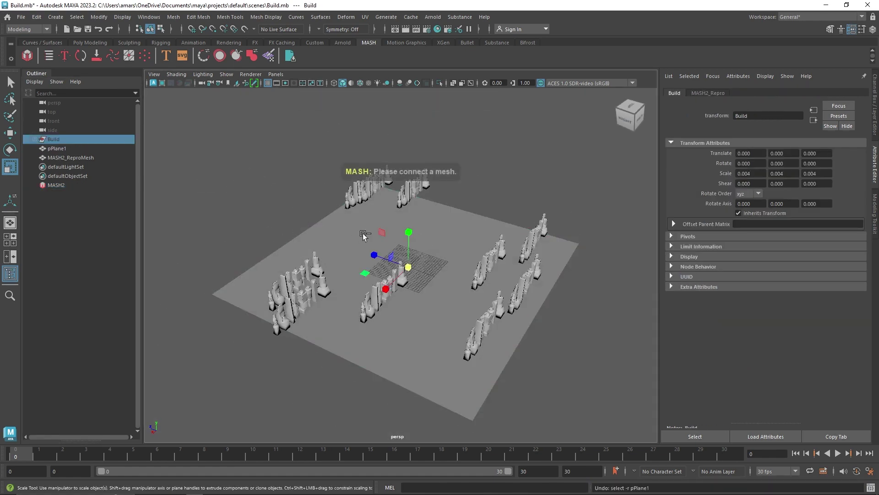
pyautogui.hotkey('ctrl', 'z')
pyautogui.hotkey('ctrl', 'z')
pyautogui.hotkey('ctrl', 'z')
pyautogui.hotkey('ctrl', 'z')
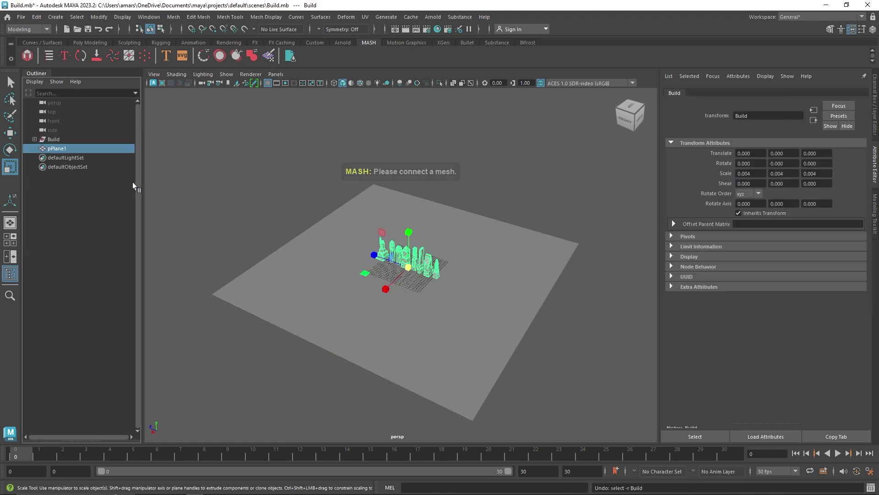
# Select Building_2 through Building_10 inside the Build group and move them out to the scene's top level
pyautogui.click(34, 139)
pyautogui.click(61, 148)
pyautogui.keyDown('shift'); pyautogui.click(69, 212); pyautogui.keyUp('shift')
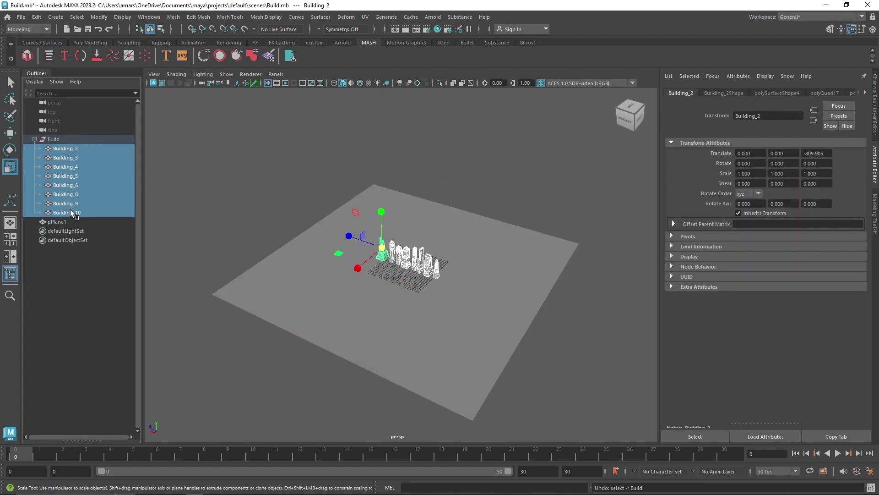
pyautogui.moveTo(66, 137); pyautogui.dragTo(65, 136, button='middle')
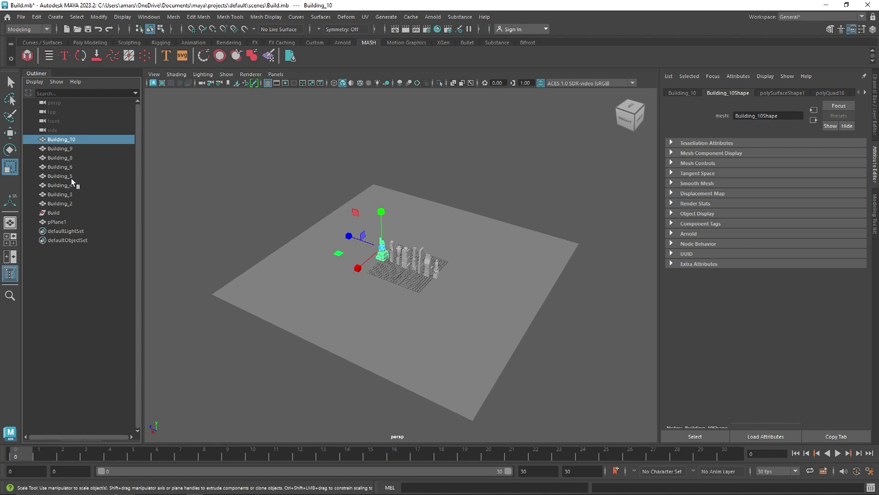
# Delete the construction history of all eight buildings and remove the emptied Build group
pyautogui.keyDown('shift'); pyautogui.click(66, 202); pyautogui.keyUp('shift')
pyautogui.click(90, 42)
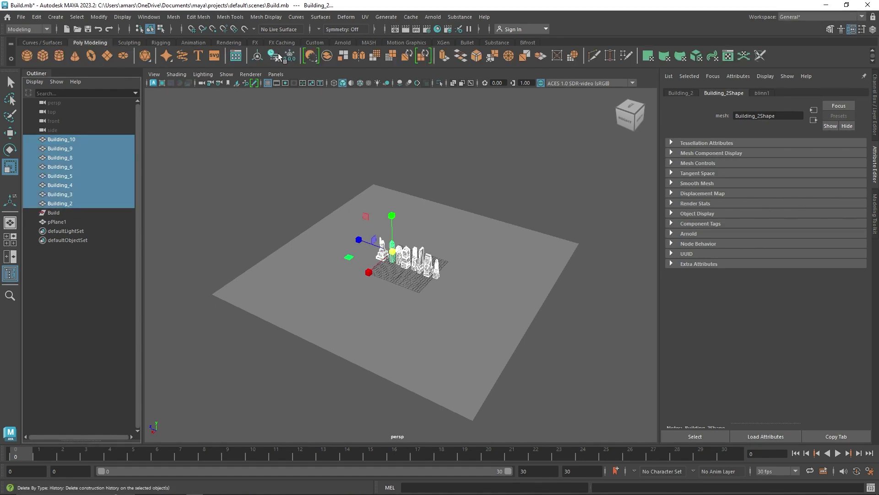
pyautogui.click(95, 212)
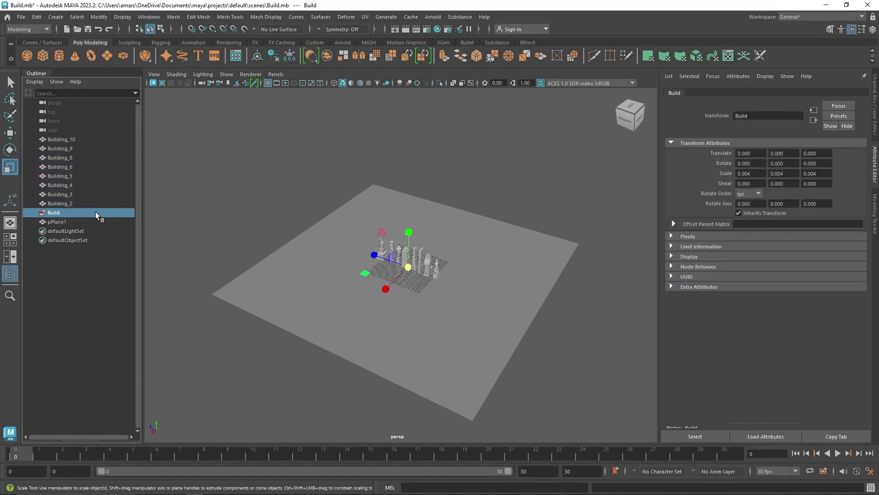
pyautogui.press('Delete')
# Create a MASH network from the eight separate buildings, Building_2 through Building_10
pyautogui.click(64, 204)
pyautogui.keyDown('shift'); pyautogui.click(62, 139); pyautogui.keyUp('shift')
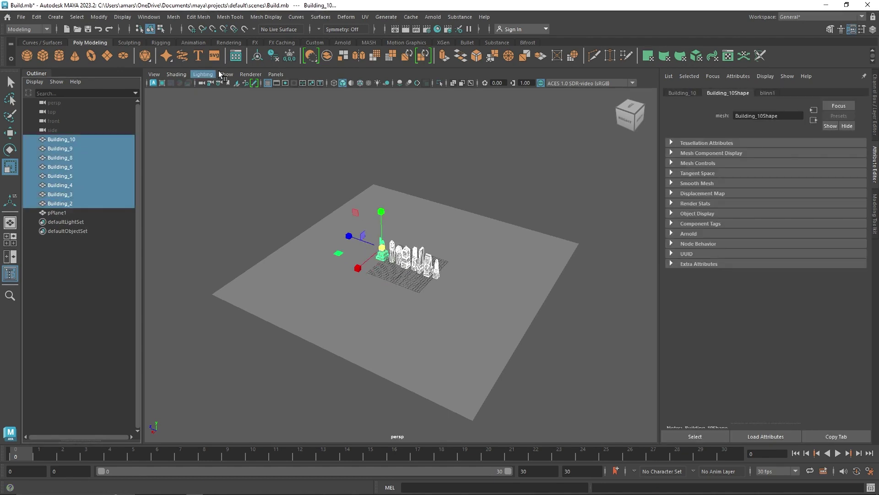
pyautogui.click(368, 42)
pyautogui.click(27, 56)
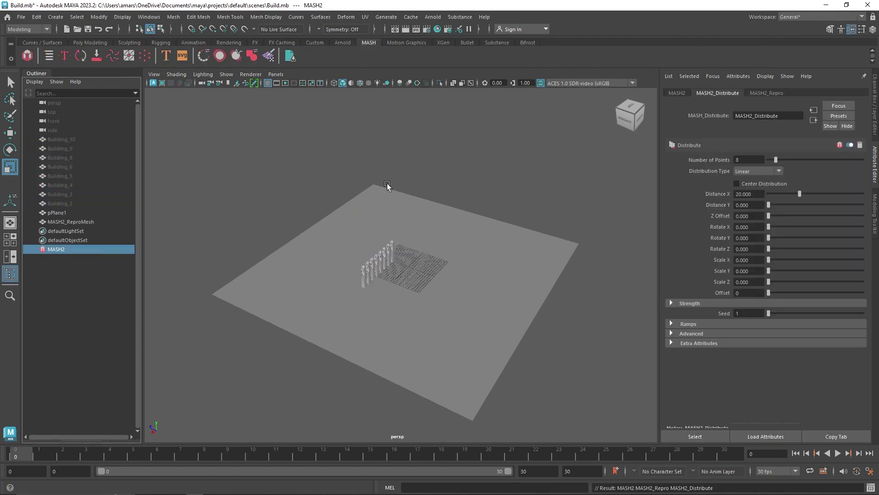
pyautogui.scroll(4, 422, 225)
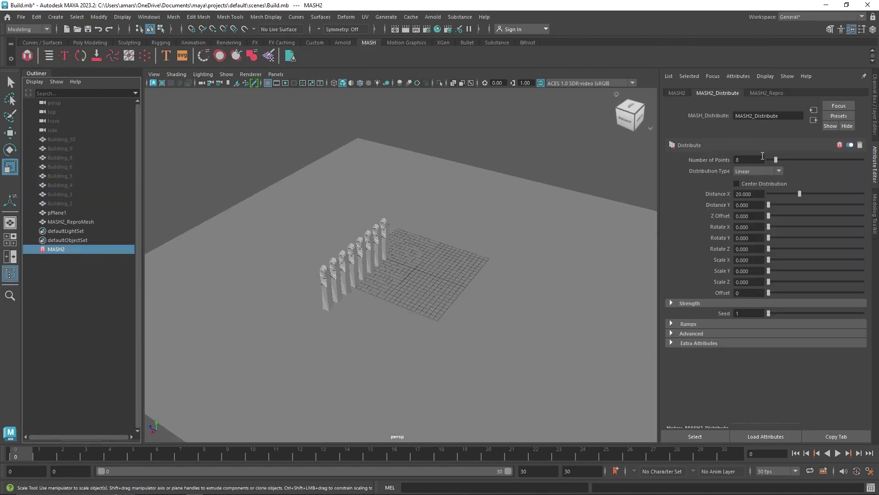
# Add an ID node to the MASH2 network and go to its Distribute settings
pyautogui.click(679, 93)
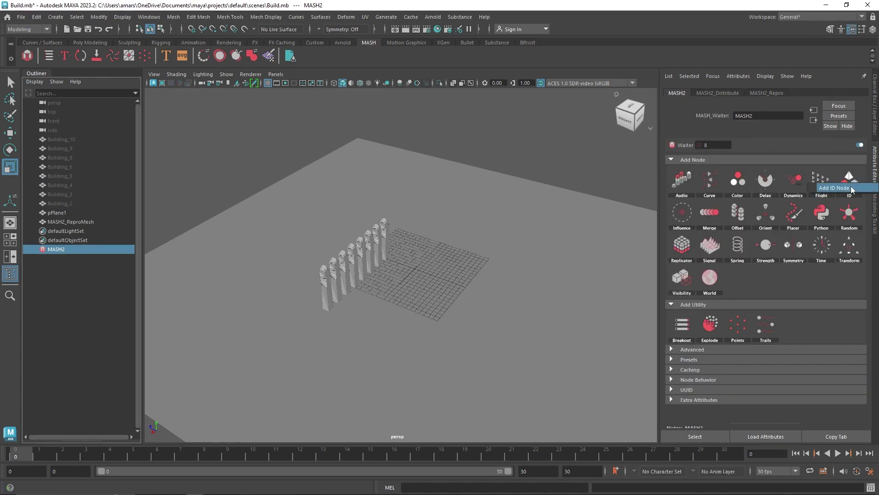
pyautogui.click(851, 184)
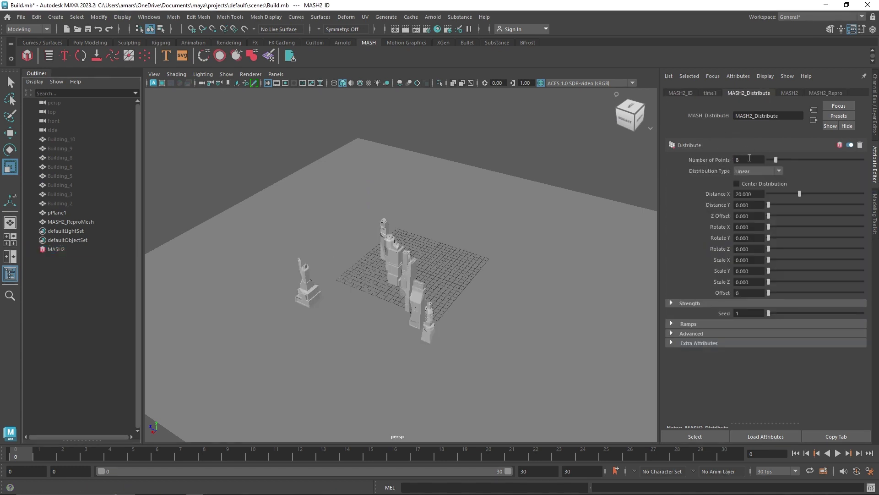
pyautogui.click(687, 93)
pyautogui.click(751, 93)
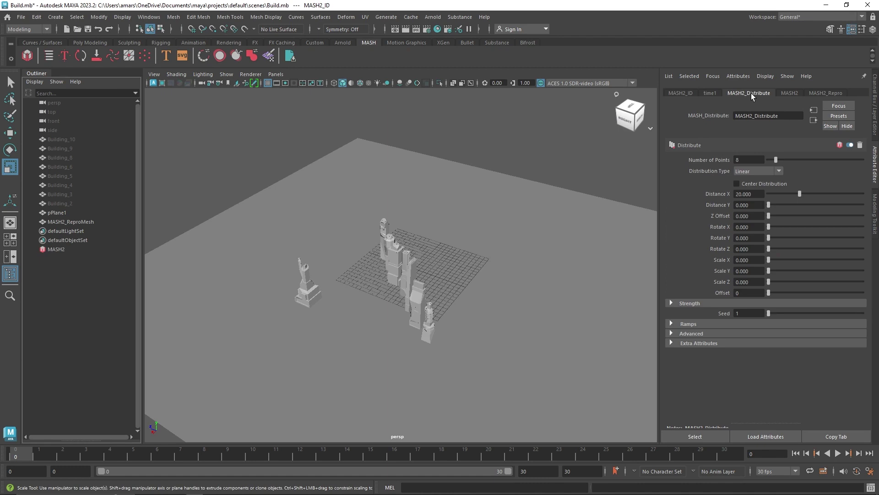
# Set the distribution type to Mesh and connect the ground plane pPlane1 as the input mesh
pyautogui.click(755, 172)
pyautogui.click(749, 210)
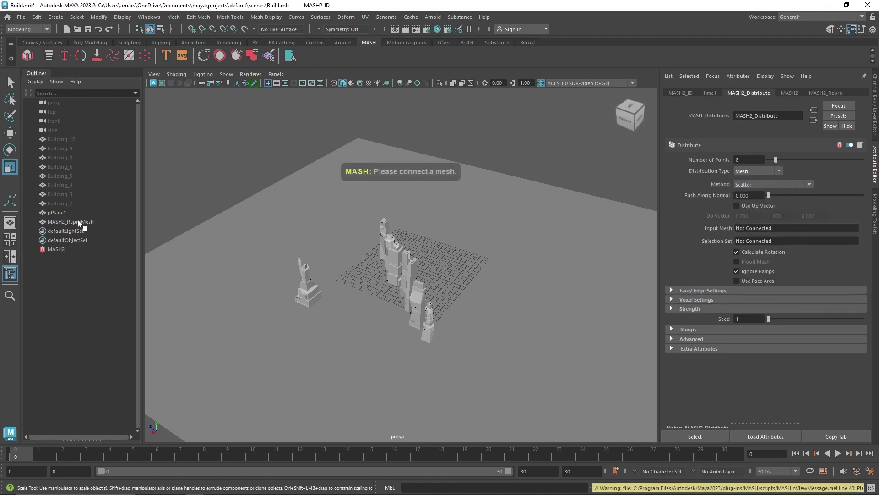
pyautogui.moveTo(66, 216); pyautogui.dragTo(752, 228, button='middle')
pyautogui.moveTo(499, 232)
pyautogui.keyDown('alt'); pyautogui.mouseDown()
pyautogui.moveTo(488, 213)
pyautogui.moveTo(461, 214)
pyautogui.moveTo(499, 236)
pyautogui.mouseUp(); pyautogui.keyUp('alt')
pyautogui.scroll(-4, 464, 224)
# Set the Distribute node's number of points to 150
pyautogui.moveTo(776, 160); pyautogui.dragTo(873, 172)
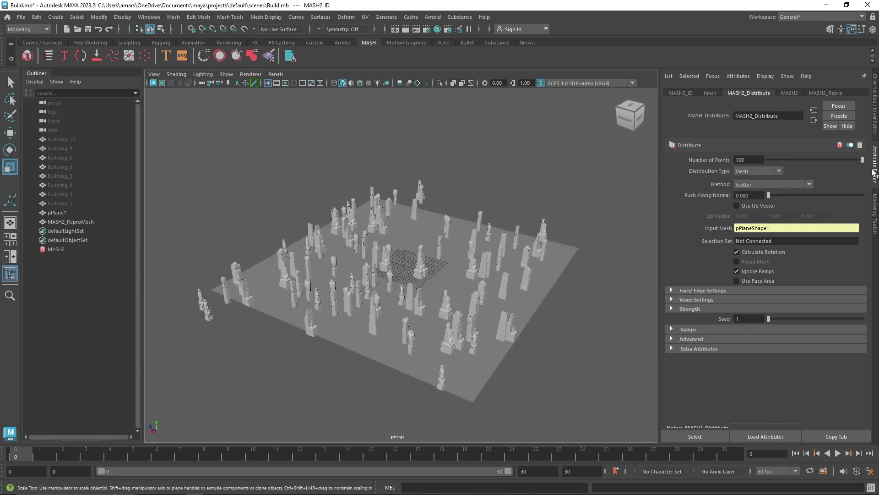
pyautogui.write('150')
pyautogui.press('Tab')
pyautogui.keyDown('alt'); pyautogui.moveTo(479, 214); pyautogui.dragTo(474, 243); pyautogui.keyUp('alt')
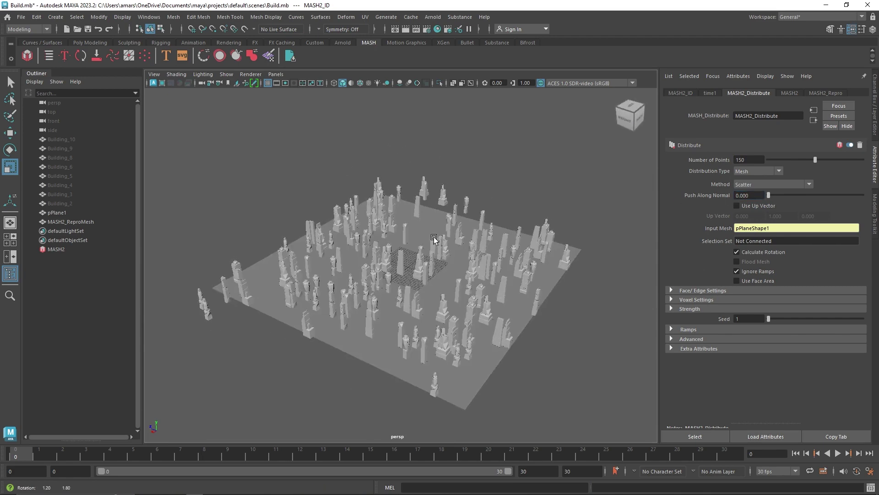
pyautogui.scroll(3, 474, 245)
# Add an Offset node to the MASH2 network
pyautogui.click(683, 93)
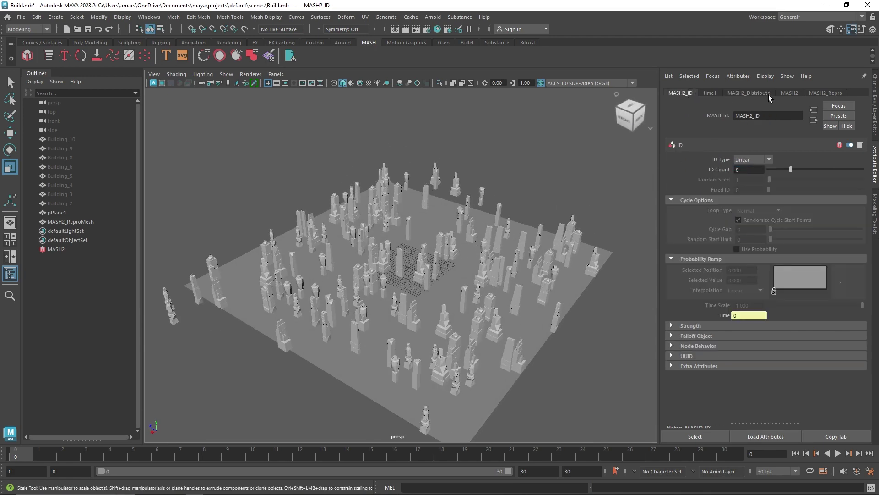
pyautogui.click(820, 94)
pyautogui.click(789, 93)
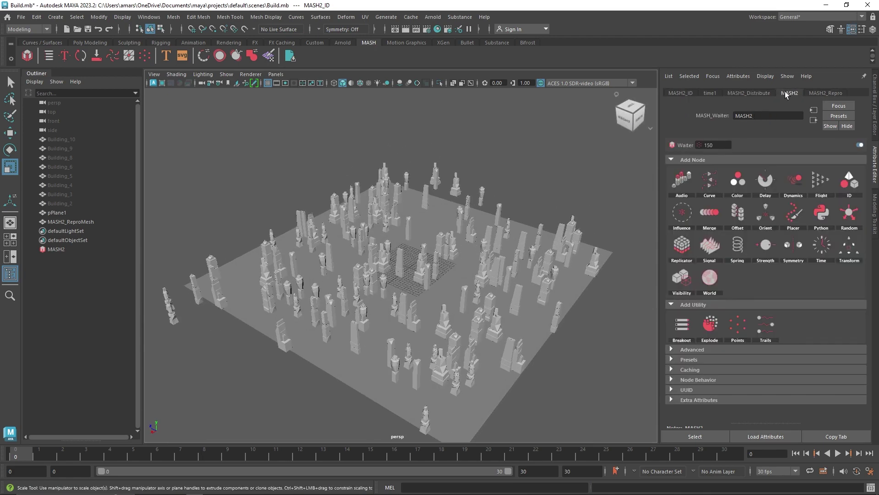
pyautogui.click(738, 213)
# Set the Offset node's Offset Scale to -0.5 on all three axes
pyautogui.click(742, 236)
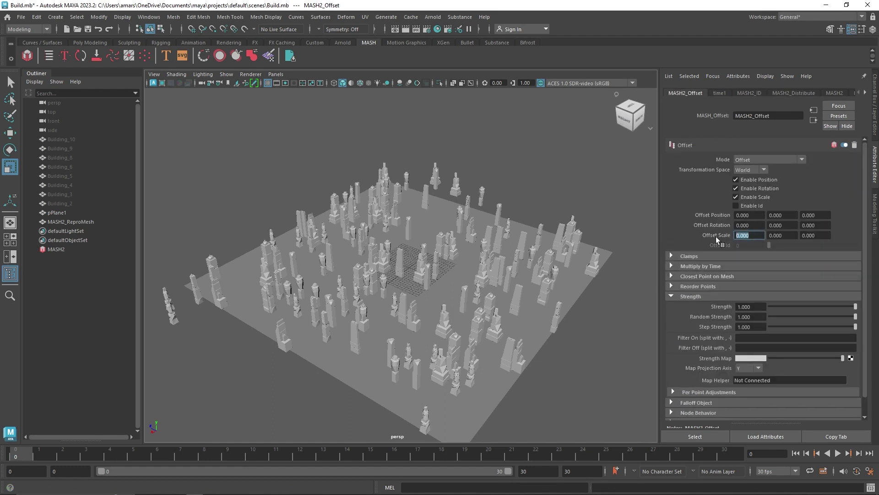
pyautogui.write('-0.5')
pyautogui.press('Return')
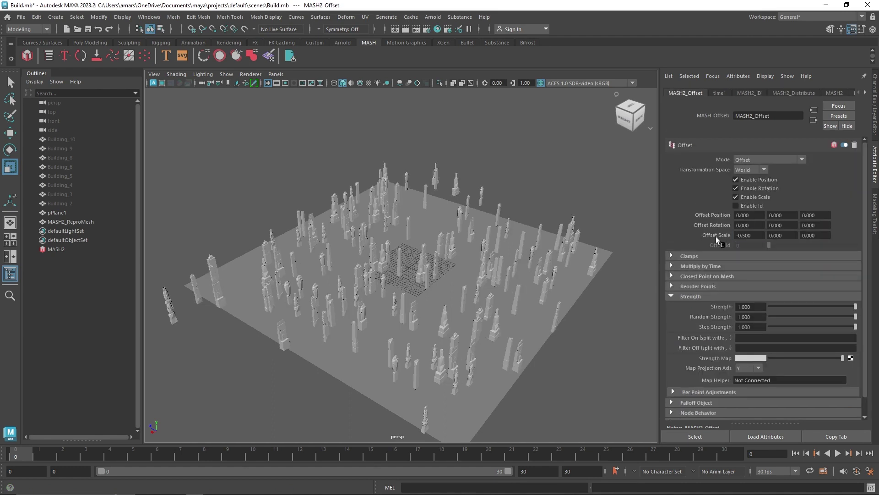
pyautogui.write('-.8')
pyautogui.moveTo(784, 238); pyautogui.dragTo(760, 237)
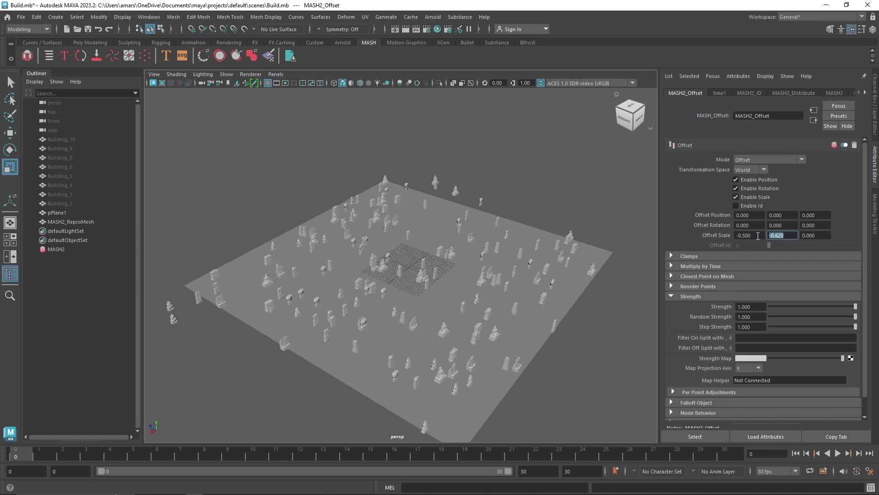
pyautogui.write('-.5')
pyautogui.click(814, 237)
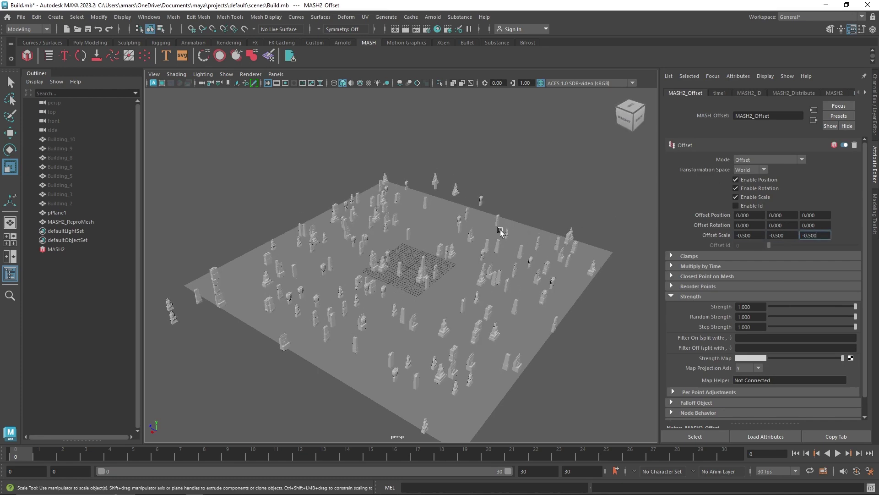
pyautogui.keyDown('alt'); pyautogui.moveTo(500, 230); pyautogui.dragTo(563, 213); pyautogui.keyUp('alt')
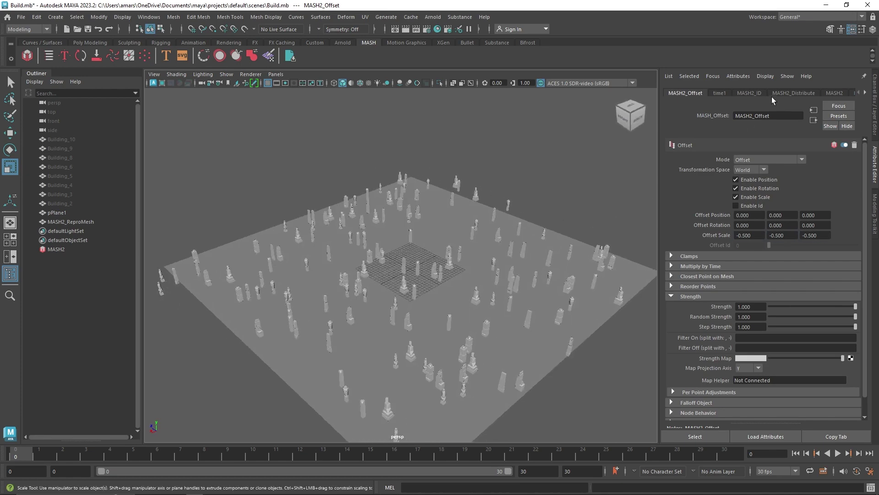
# Add a Random node to MASH2 and set its position randomness to about 2.7 in X, 0 in Y and 3.5 in Z
pyautogui.click(743, 92)
pyautogui.click(814, 92)
pyautogui.scroll(-2, 815, 92)
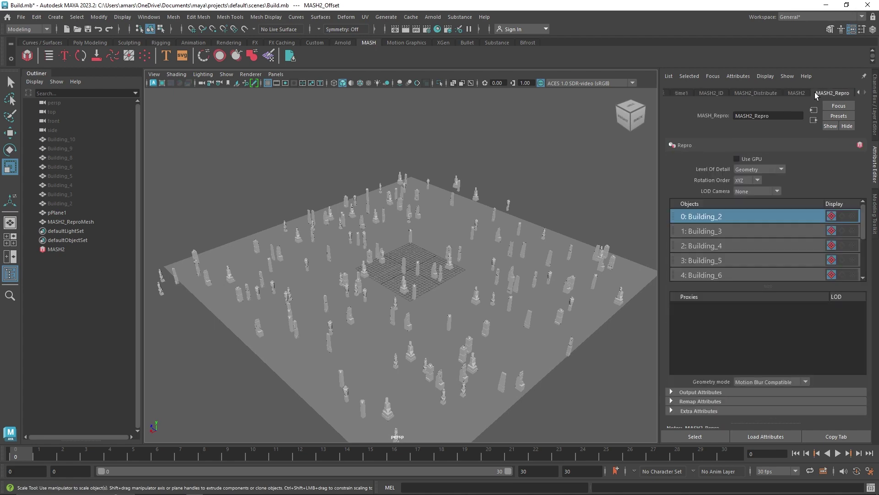
pyautogui.click(799, 93)
pyautogui.click(843, 210)
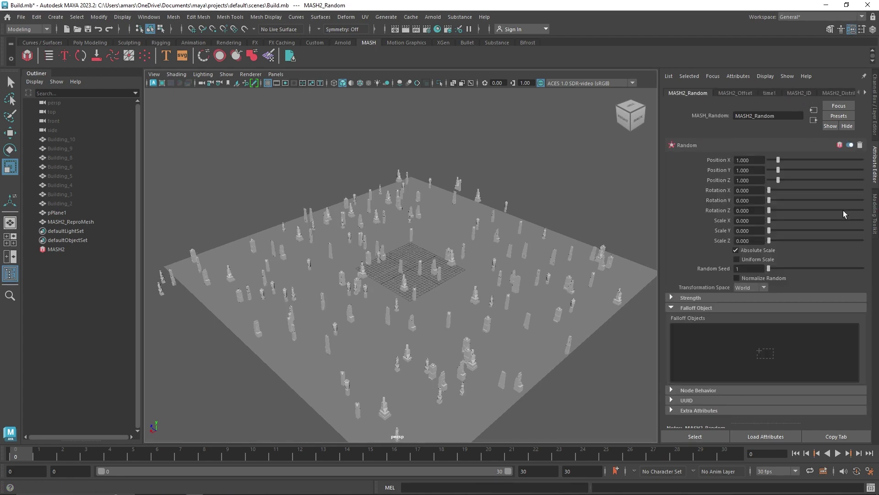
pyautogui.moveTo(780, 173); pyautogui.dragTo(794, 161)
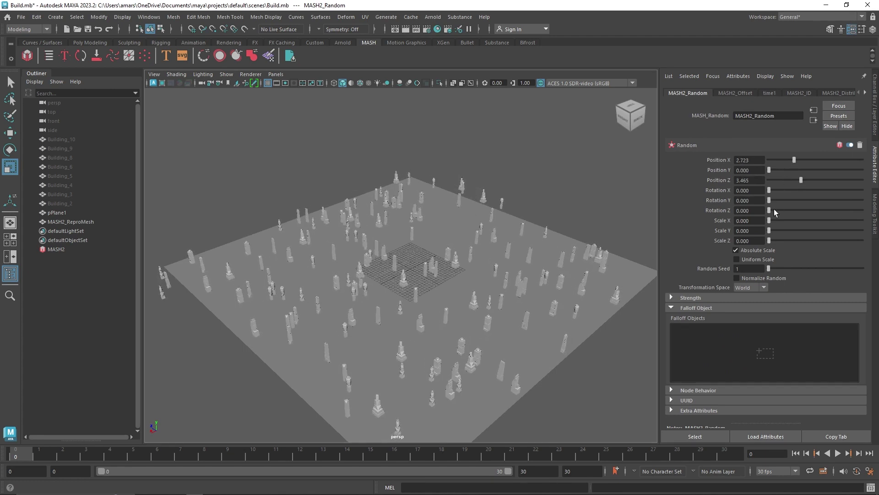
# Set the Random node's Rotation Y to about 12.5, enable Uniform Scale and set Scale X to 1
pyautogui.moveTo(770, 201); pyautogui.dragTo(779, 220)
pyautogui.press('Return')
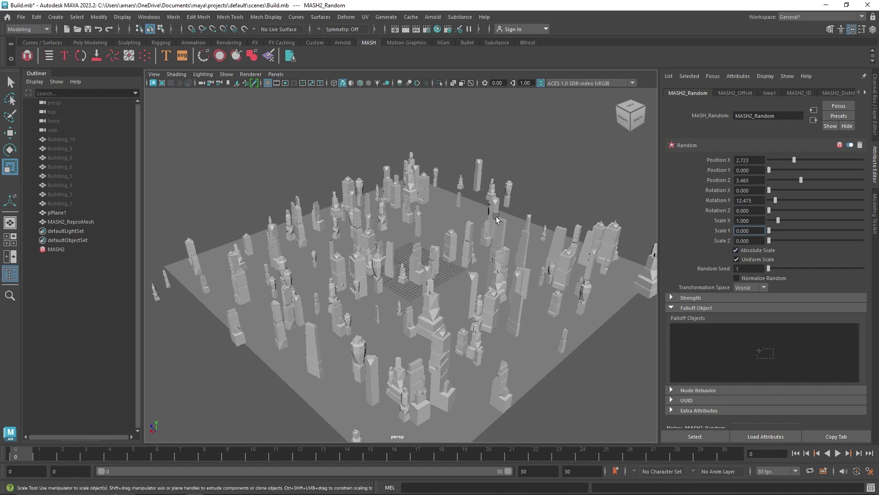
pyautogui.keyDown('alt'); pyautogui.moveTo(499, 219); pyautogui.dragTo(476, 238); pyautogui.keyUp('alt')
# Try a Scale X of 2 on the Random node, then settle on 1.5
pyautogui.doubleClick(739, 221)
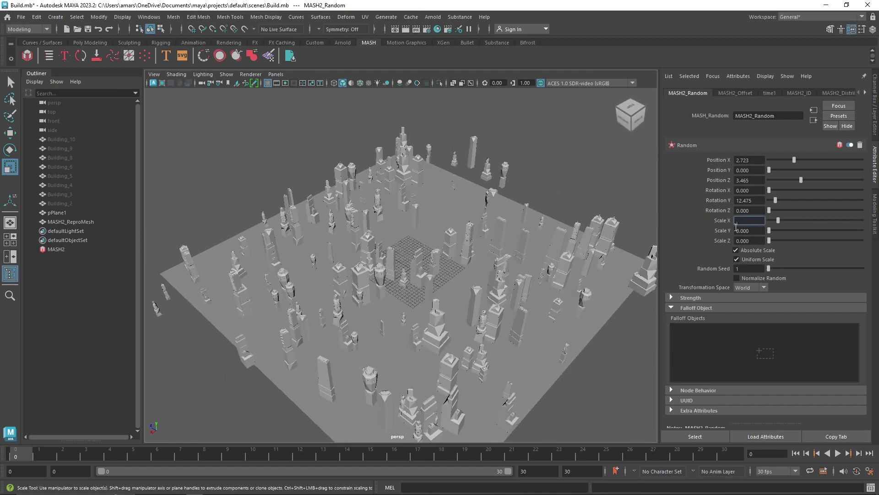
pyautogui.press('Return')
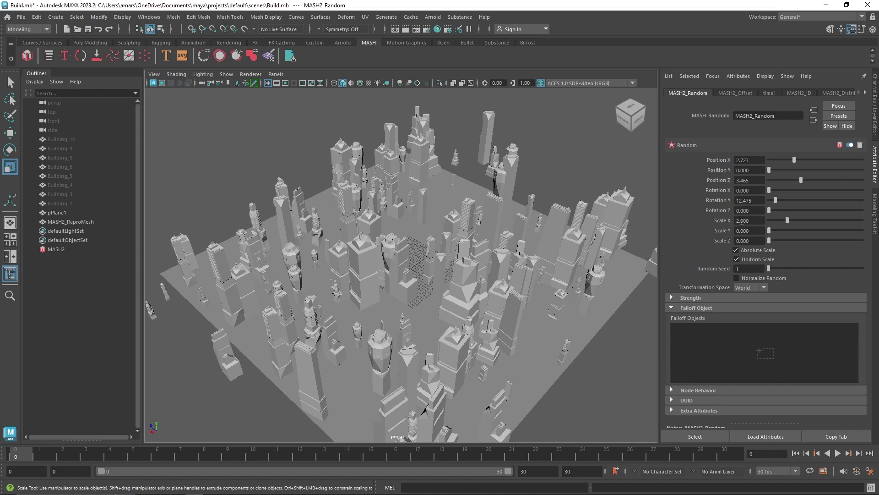
pyautogui.write('1.5')
pyautogui.press('Return')
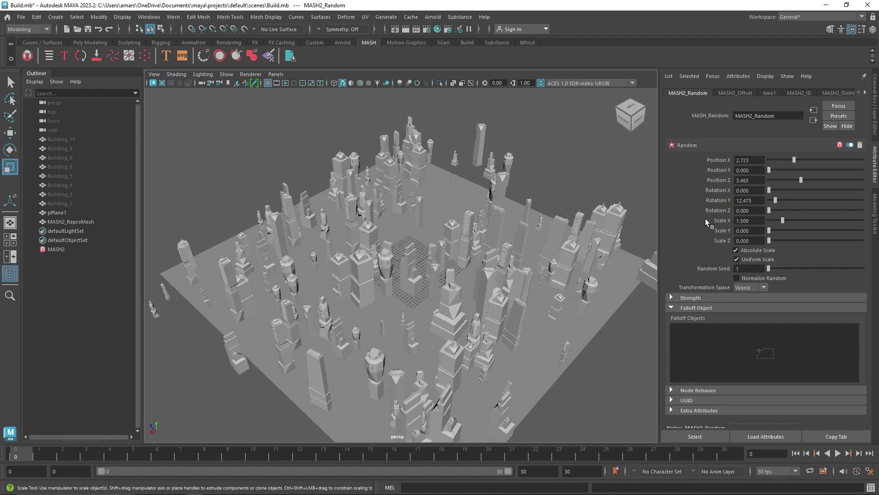
pyautogui.keyDown('alt'); pyautogui.moveTo(472, 215); pyautogui.dragTo(509, 213); pyautogui.keyUp('alt')
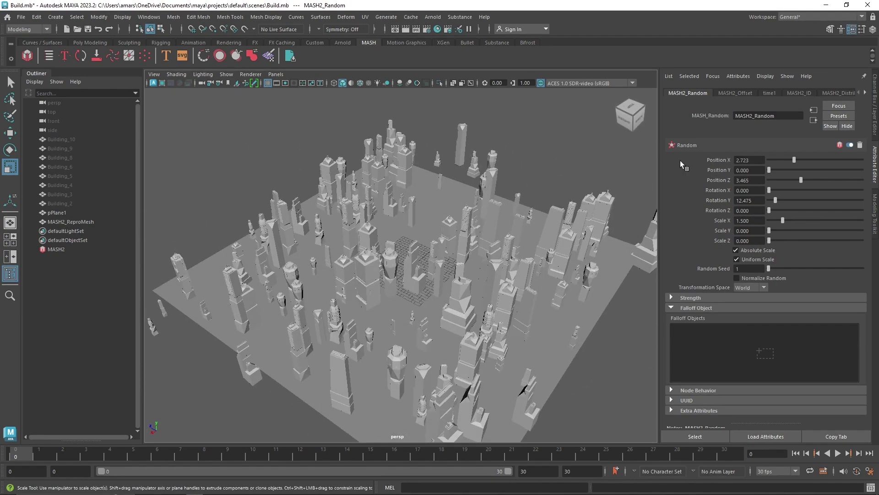
# Set the Distribute node's number of points to 200
pyautogui.scroll(-5, 796, 89)
pyautogui.click(789, 94)
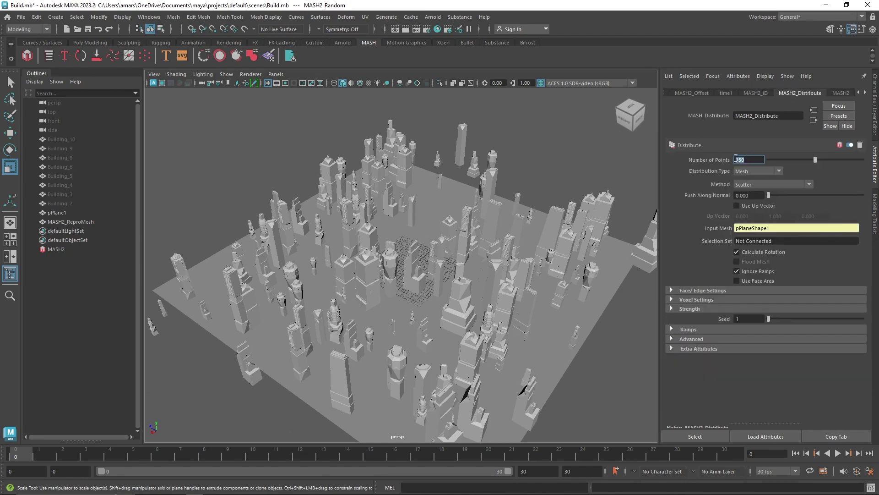
pyautogui.click(748, 193)
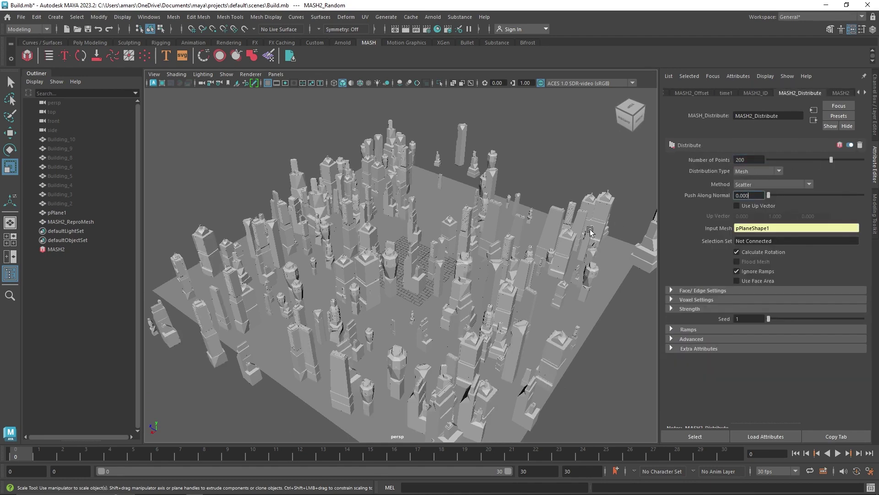
pyautogui.keyDown('alt'); pyautogui.moveTo(462, 256); pyautogui.dragTo(451, 239); pyautogui.keyUp('alt')
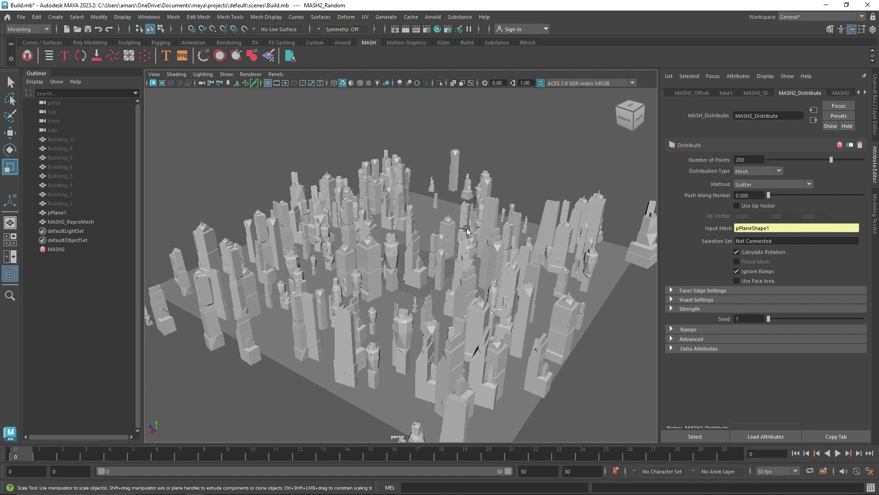
# Create a falloff object for the Random node
pyautogui.click(704, 93)
pyautogui.scroll(-2, 706, 93)
pyautogui.click(705, 92)
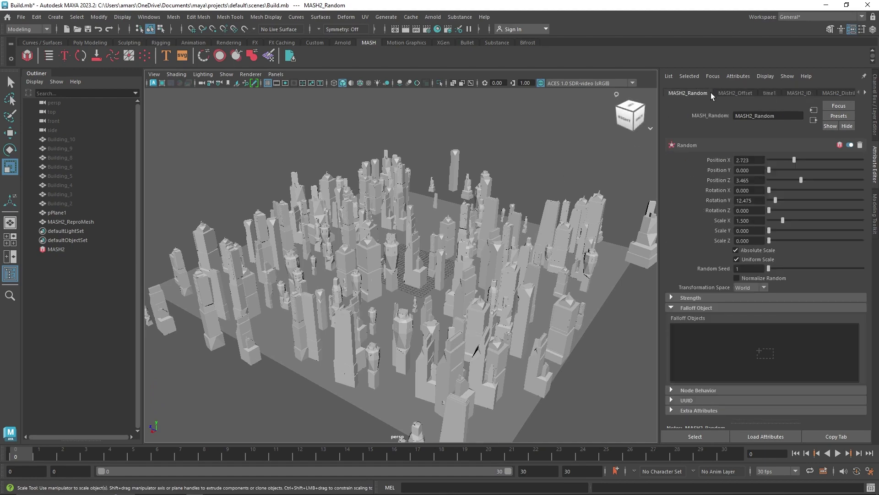
pyautogui.rightClick(713, 329)
pyautogui.click(717, 332)
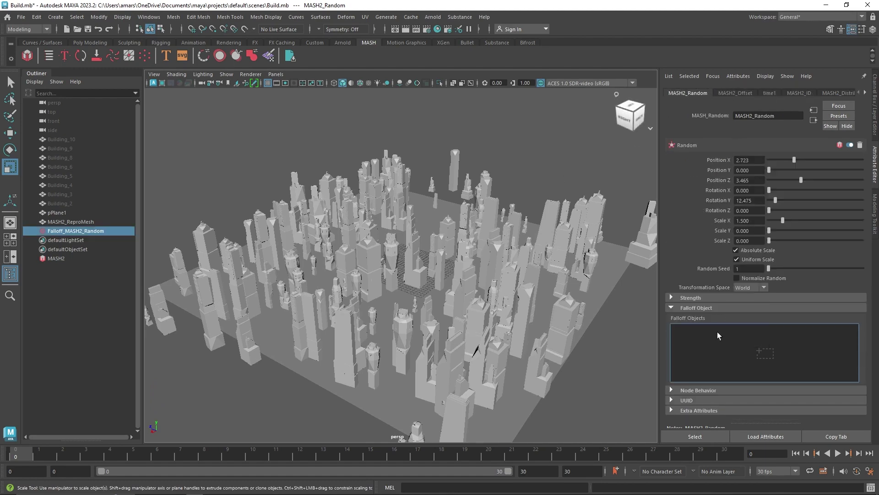
# Scale the falloff sphere up over the central buildings to about 45 in X and Z and 40 in Y
pyautogui.moveTo(469, 260); pyautogui.dragTo(514, 292, button='middle')
pyautogui.moveTo(514, 291); pyautogui.dragTo(505, 293)
pyautogui.moveTo(416, 238); pyautogui.dragTo(415, 250)
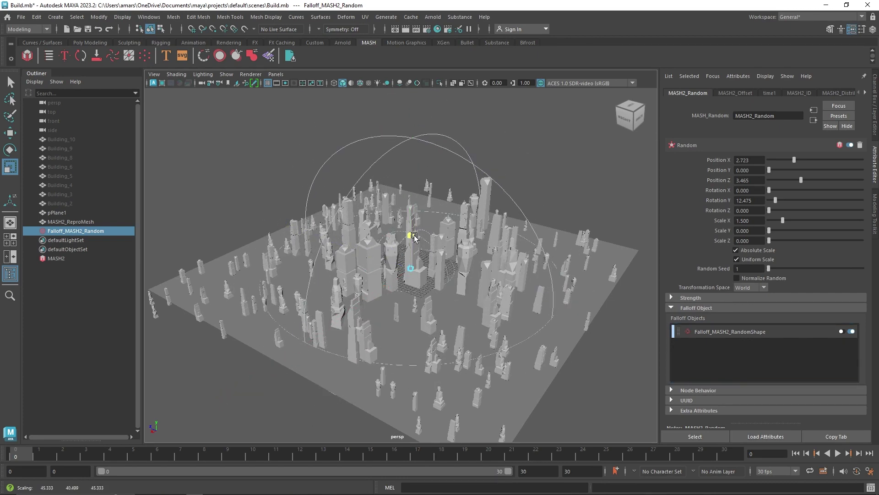
# Invert the Random node's falloff and shrink its sphere to about 35 in X and Z and 31 in Y
pyautogui.click(728, 331)
pyautogui.click(756, 168)
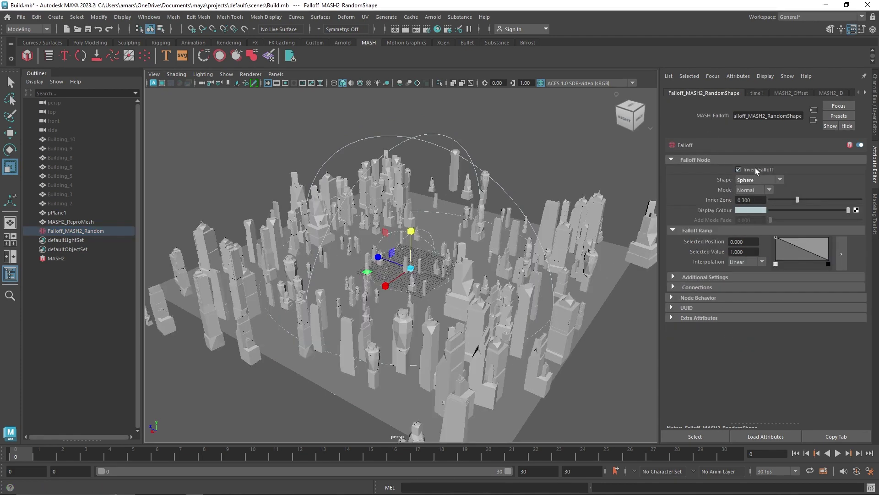
pyautogui.moveTo(405, 278)
pyautogui.keyDown('alt'); pyautogui.mouseDown()
pyautogui.moveTo(419, 277)
pyautogui.moveTo(409, 272)
pyautogui.mouseUp(); pyautogui.keyUp('alt')
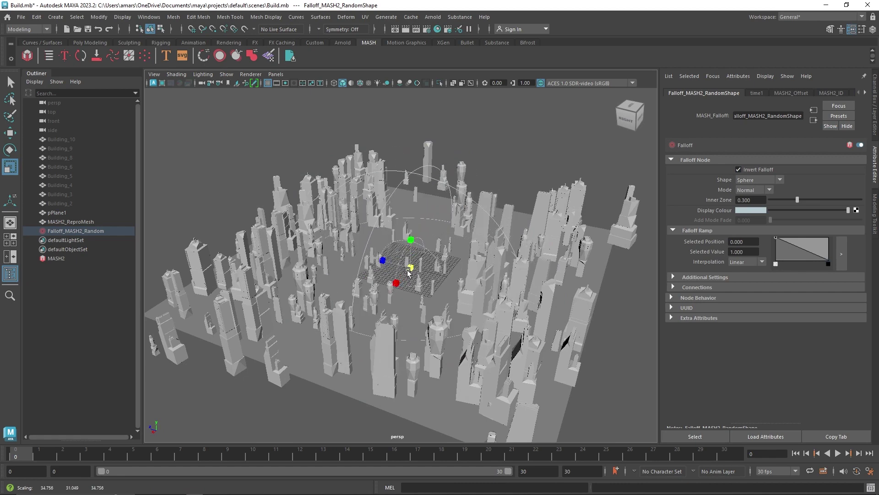
# Set the Distribute node's number of points to 250 and change its seed for a different scatter
pyautogui.scroll(-6, 787, 91)
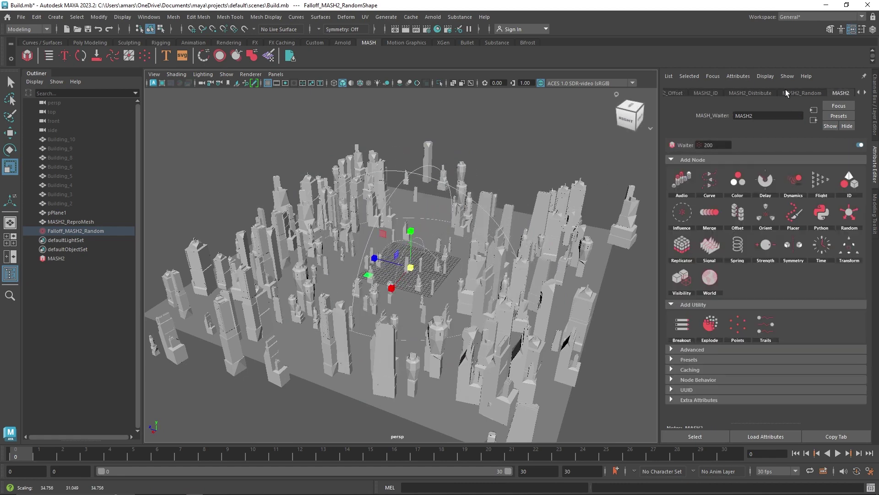
pyautogui.scroll(2, 790, 91)
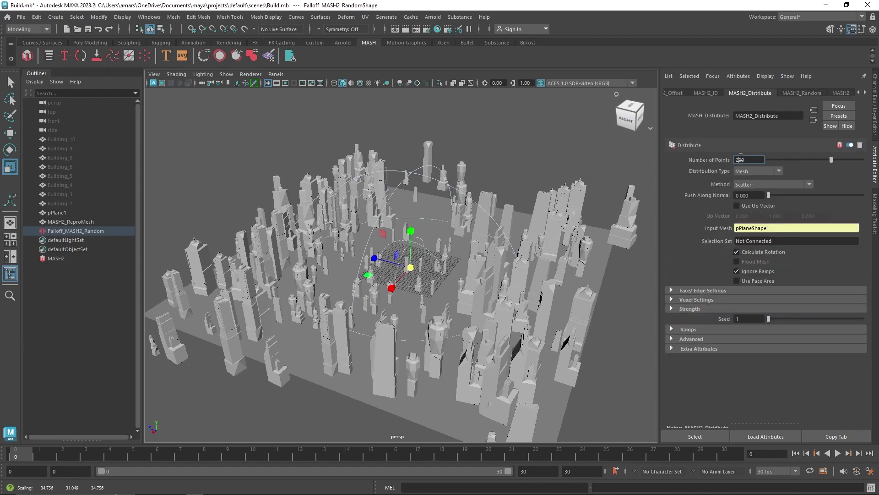
pyautogui.click(753, 196)
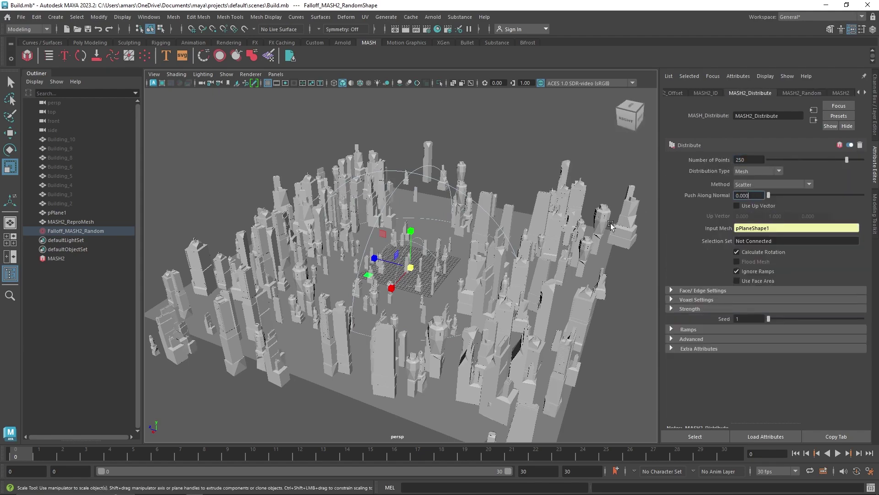
pyautogui.keyDown('alt'); pyautogui.moveTo(487, 231); pyautogui.dragTo(468, 263); pyautogui.keyUp('alt')
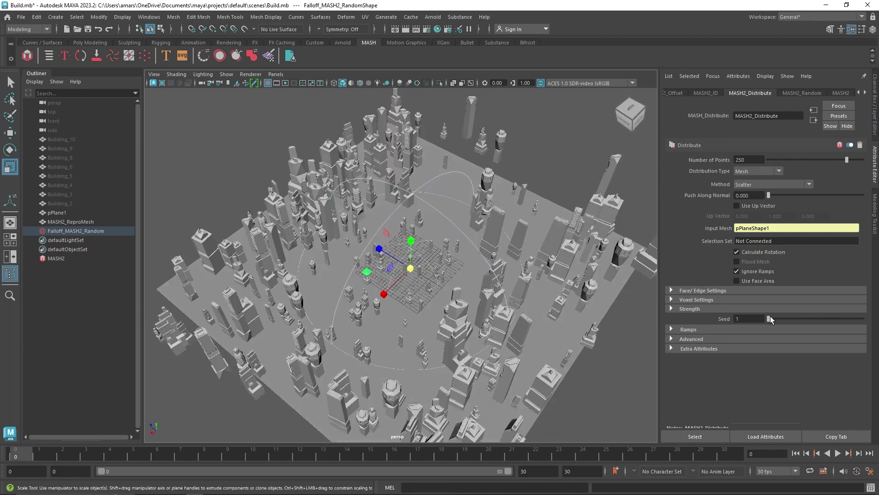
pyautogui.moveTo(770, 318); pyautogui.dragTo(785, 319)
# Scale the ground plane pPlane1 down uniformly to pack the buildings closer together
pyautogui.click(550, 355)
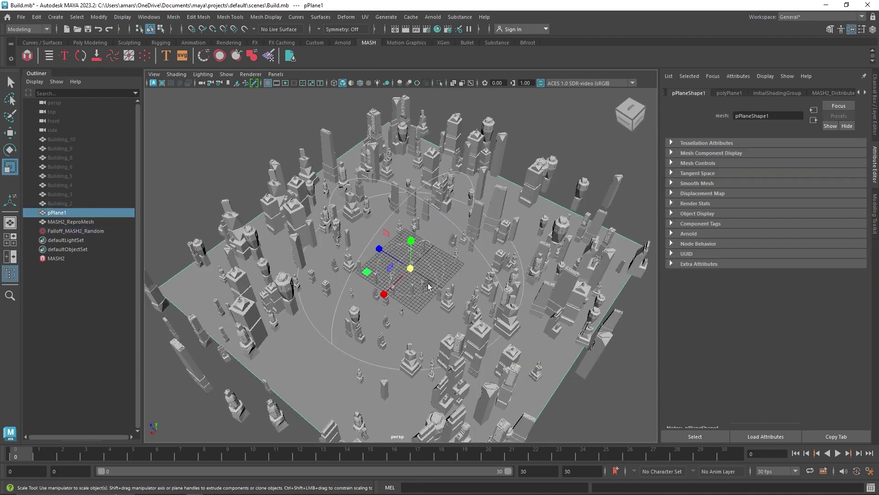
pyautogui.moveTo(410, 268)
pyautogui.mouseDown()
pyautogui.moveTo(337, 269)
pyautogui.moveTo(346, 270)
pyautogui.mouseUp()
pyautogui.moveTo(483, 221)
pyautogui.keyDown('alt'); pyautogui.mouseDown()
pyautogui.moveTo(495, 197)
pyautogui.moveTo(488, 207)
pyautogui.mouseUp(); pyautogui.keyUp('alt')
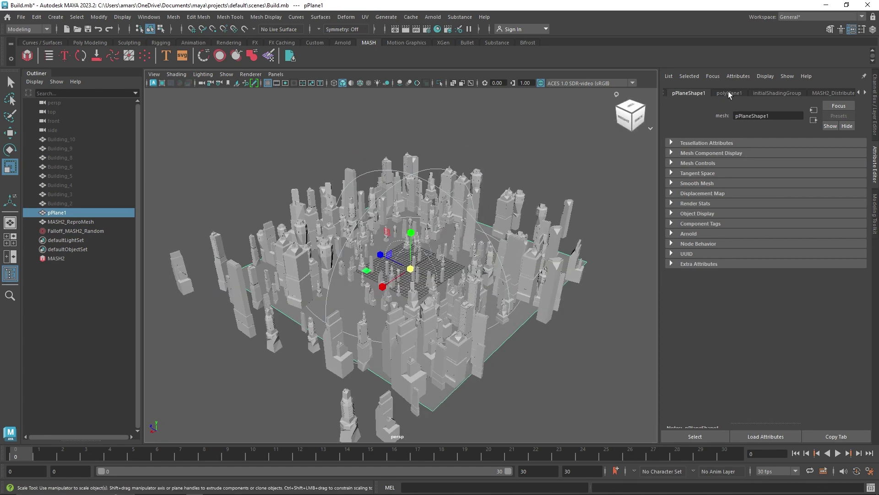
# Set the random seed of the MASH2 network's Random node to 26
pyautogui.click(85, 248)
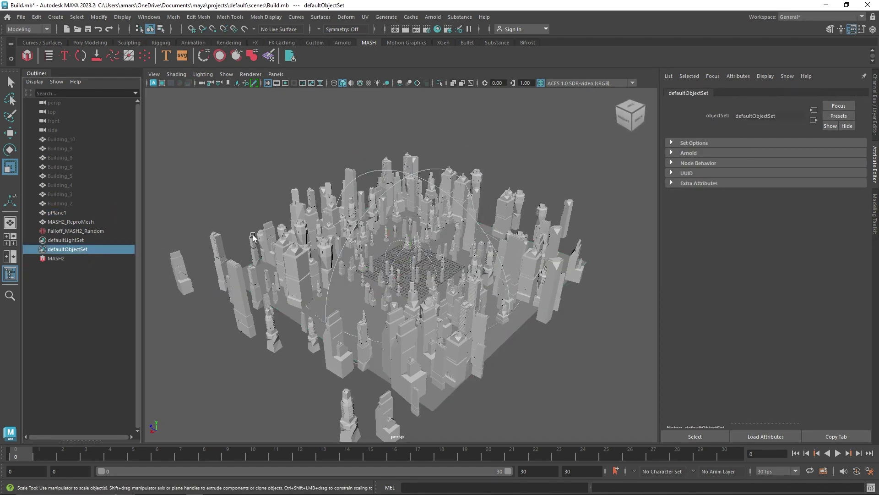
pyautogui.click(73, 258)
pyautogui.click(725, 93)
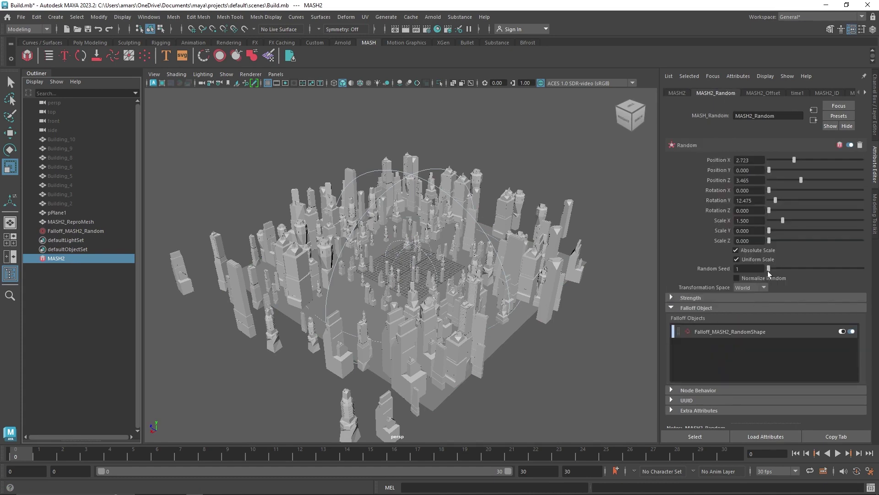
pyautogui.moveTo(769, 270); pyautogui.dragTo(792, 265)
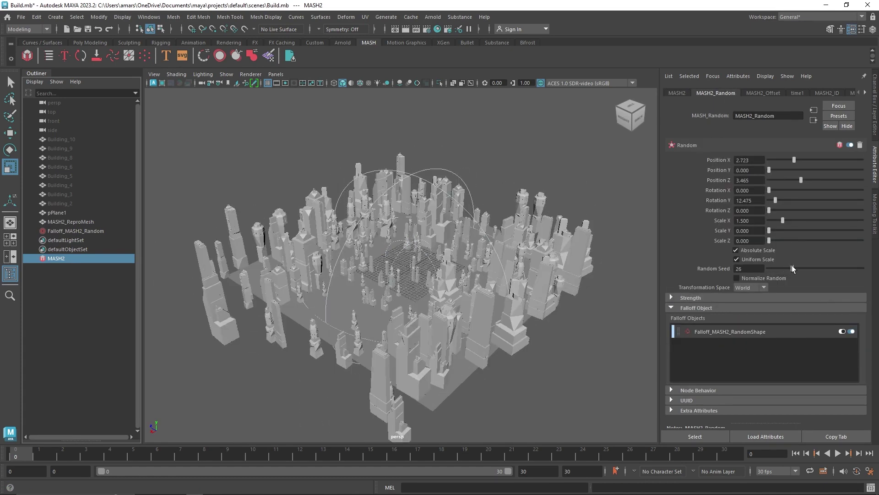
# Shrink the Random node's falloff sphere around the central buildings and set its inner zone to about 0.607
pyautogui.click(755, 330)
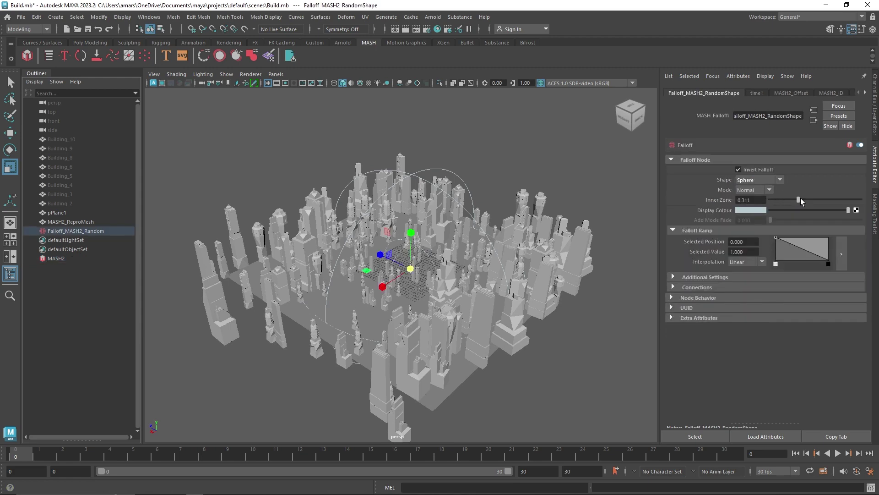
pyautogui.moveTo(800, 200); pyautogui.dragTo(813, 200)
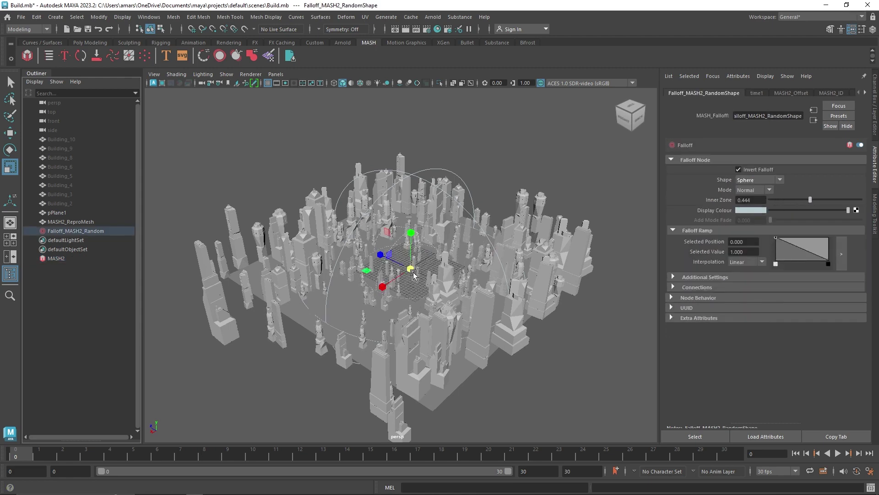
pyautogui.moveTo(413, 274)
pyautogui.mouseDown()
pyautogui.moveTo(394, 274)
pyautogui.moveTo(403, 273)
pyautogui.mouseUp()
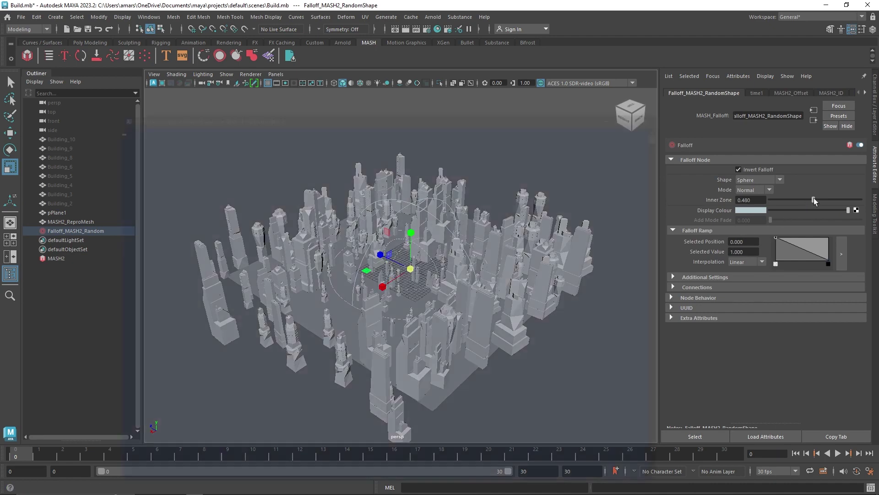
pyautogui.moveTo(810, 201); pyautogui.dragTo(825, 200)
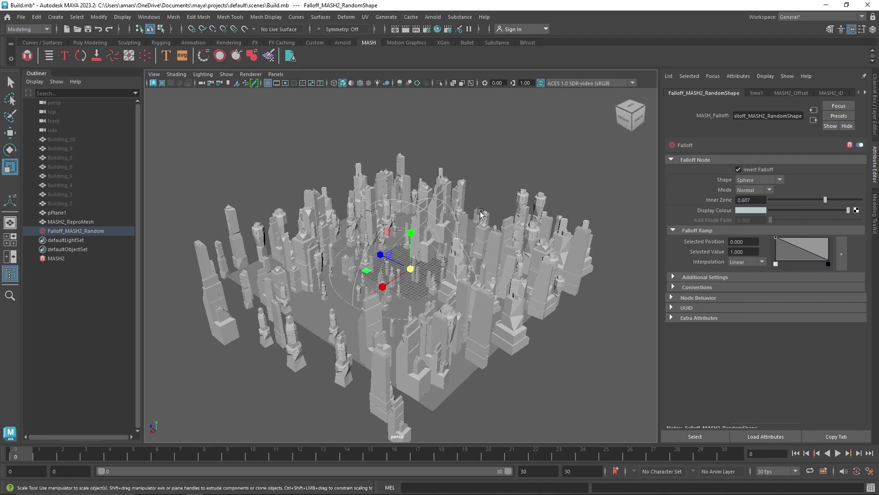
# Set the Random node's random seed to 35 for a different building variation
pyautogui.click(791, 93)
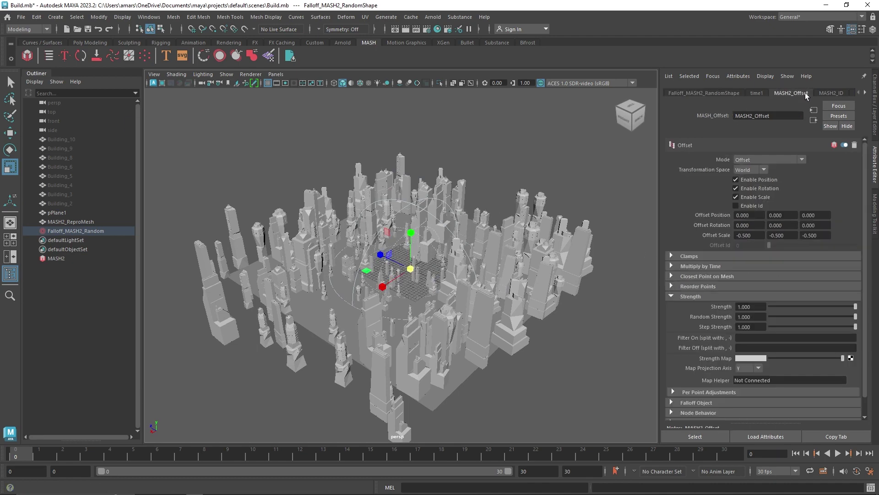
pyautogui.scroll(-4, 805, 94)
pyautogui.click(805, 94)
pyautogui.moveTo(793, 268); pyautogui.dragTo(800, 267)
pyautogui.keyDown('alt'); pyautogui.moveTo(477, 263); pyautogui.dragTo(499, 270); pyautogui.keyUp('alt')
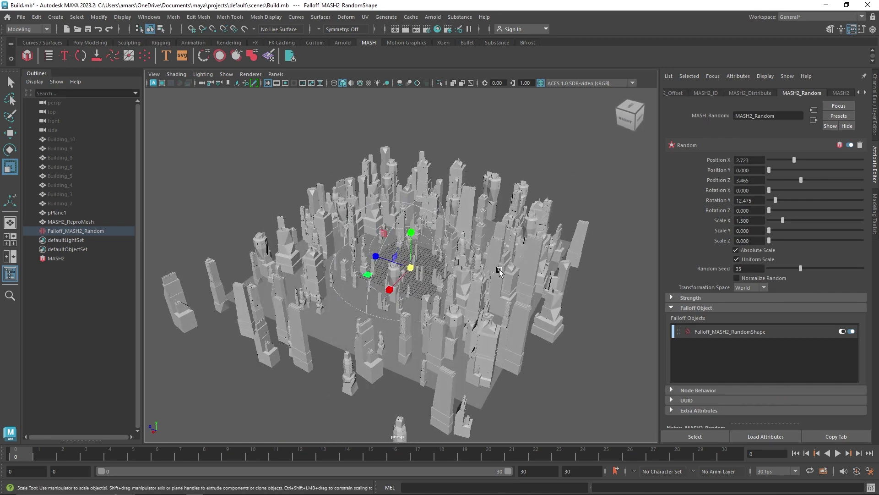
# Set the Distribute node's seed to 8 to rearrange the scattered buildings
pyautogui.click(751, 93)
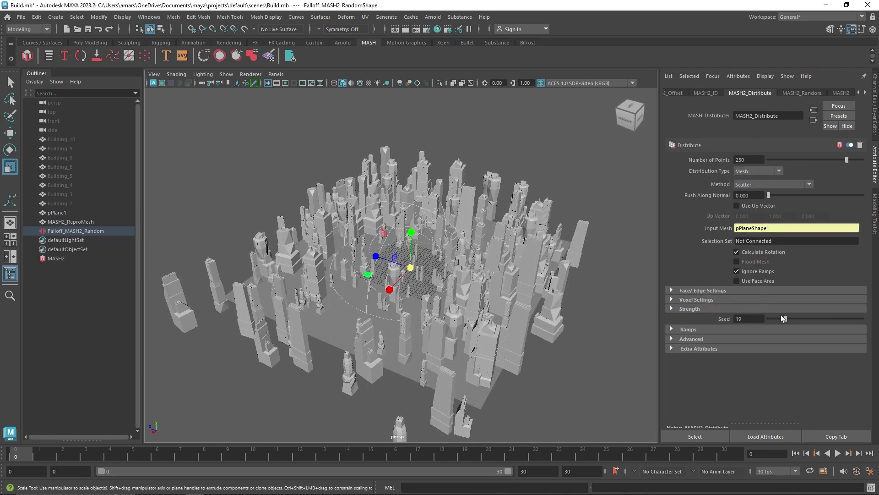
pyautogui.moveTo(781, 314); pyautogui.dragTo(774, 318)
pyautogui.keyDown('alt'); pyautogui.moveTo(452, 284); pyautogui.dragTo(426, 284); pyautogui.keyUp('alt')
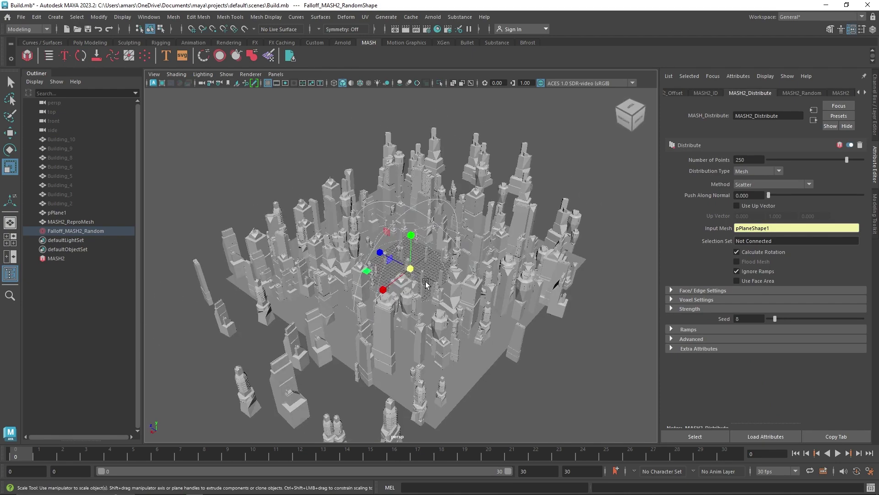
# Create a new camera and look through camera1 in the viewport
pyautogui.click(55, 17)
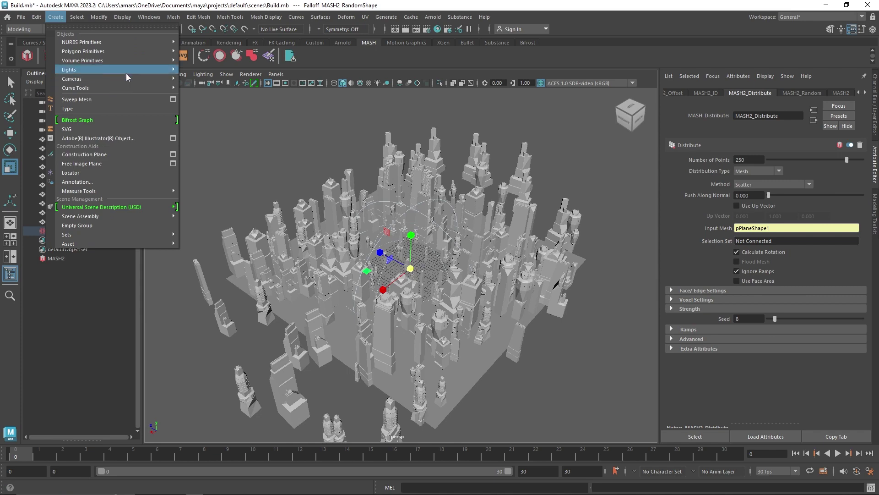
pyautogui.moveTo(135, 80)
pyautogui.click(198, 86)
pyautogui.click(276, 74)
pyautogui.moveTo(339, 84)
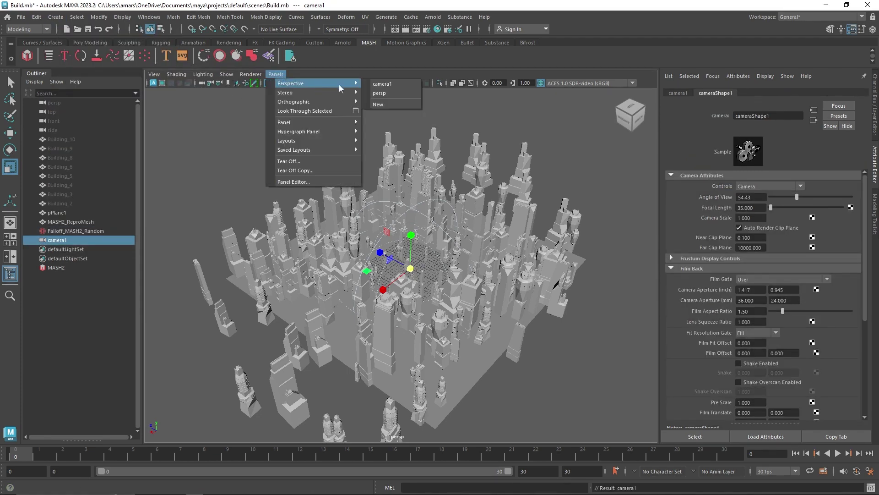
pyautogui.click(384, 88)
# Set camera1's focal length to 150 and frame the centre of the city from above
pyautogui.scroll(-15, 430, 228)
pyautogui.keyDown('alt'); pyautogui.moveTo(429, 228); pyautogui.dragTo(394, 247); pyautogui.keyUp('alt')
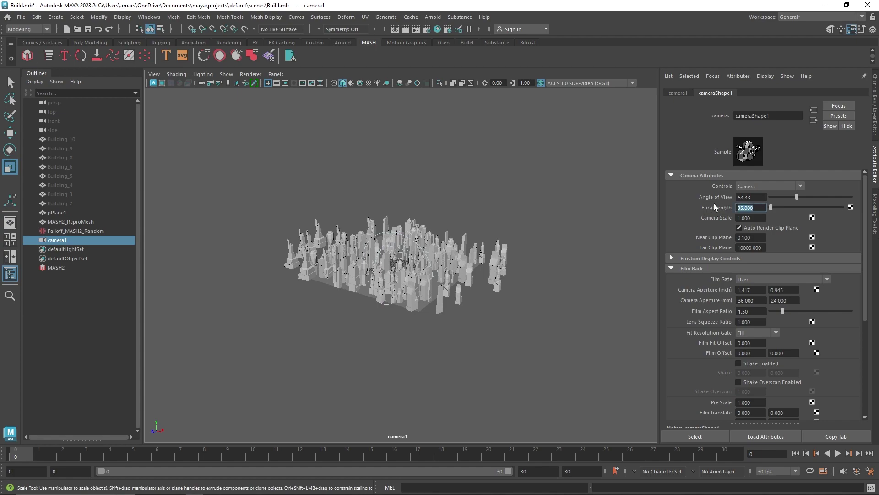
pyautogui.write('150')
pyautogui.press('Return')
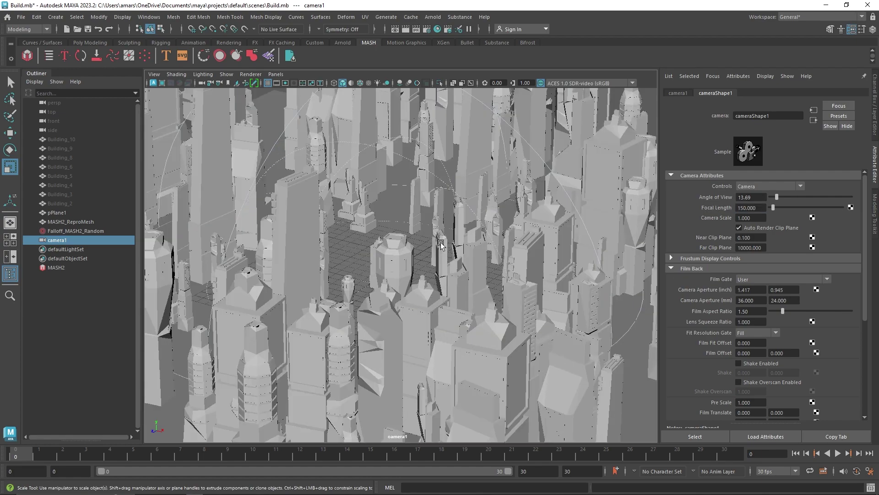
pyautogui.keyDown('alt'); pyautogui.moveTo(440, 244); pyautogui.dragTo(400, 251); pyautogui.keyUp('alt')
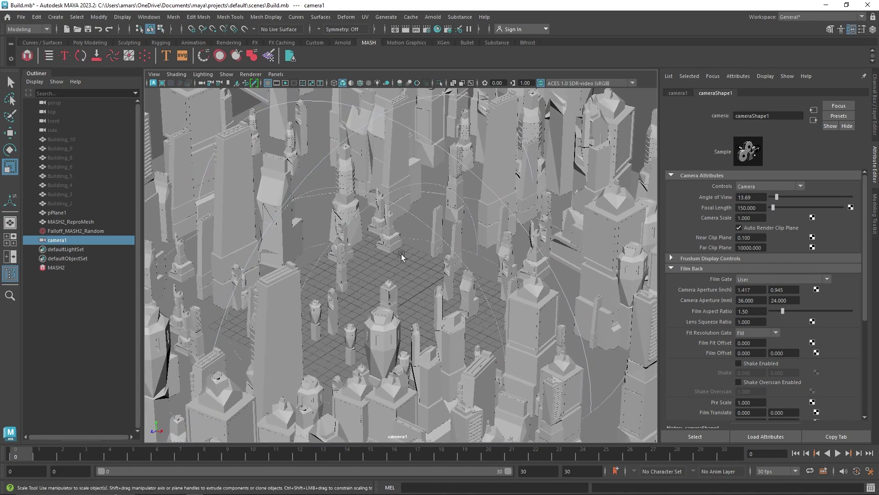
# Set the render image size preset to 1k_Square in the render settings
pyautogui.click(427, 29)
pyautogui.scroll(-5, 216, 243)
pyautogui.click(224, 311)
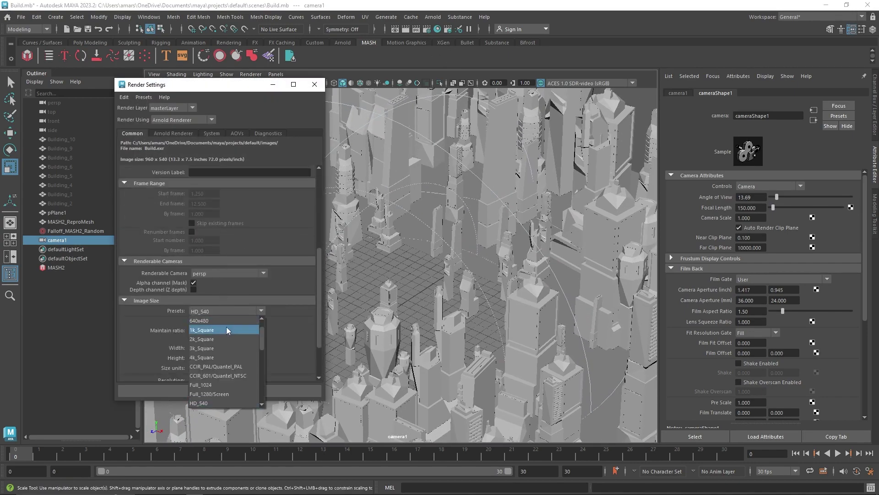
pyautogui.click(228, 330)
pyautogui.click(315, 84)
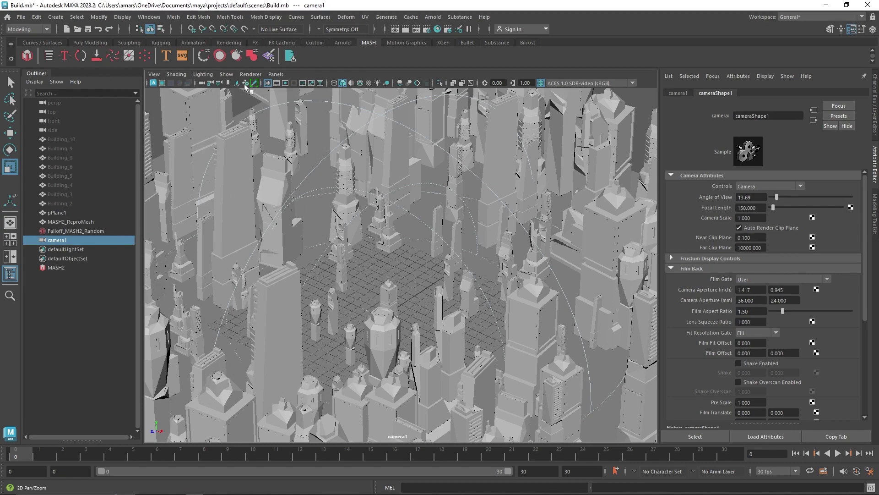
# Frame the city within camera1's resolution gate, lock the camera, and hide the gate
pyautogui.click(286, 83)
pyautogui.keyDown('alt'); pyautogui.moveTo(514, 145); pyautogui.dragTo(393, 231); pyautogui.keyUp('alt')
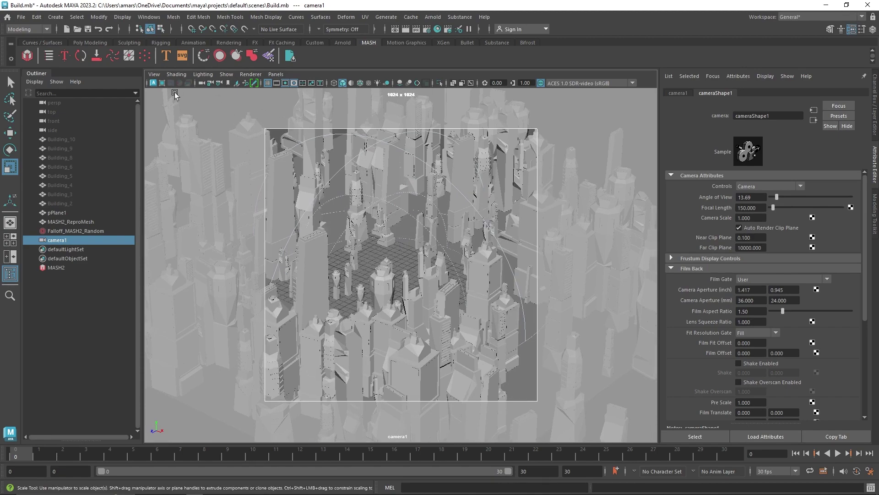
pyautogui.click(210, 84)
pyautogui.click(286, 83)
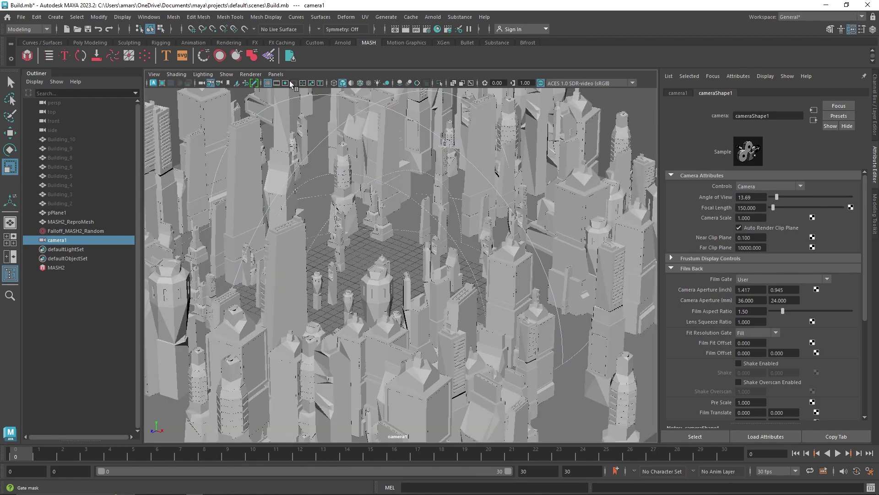
# Return to the perspective view and add a smooth-previewed polygon sphere, scaled up and raised above the city centre
pyautogui.press('space')
pyautogui.moveTo(350, 188); pyautogui.dragTo(350, 166)
pyautogui.keyDown('alt'); pyautogui.moveTo(420, 231); pyautogui.dragTo(463, 250); pyautogui.keyUp('alt')
pyautogui.click(79, 43)
pyautogui.click(28, 59)
pyautogui.press('w')
pyautogui.press('r')
pyautogui.press('w')
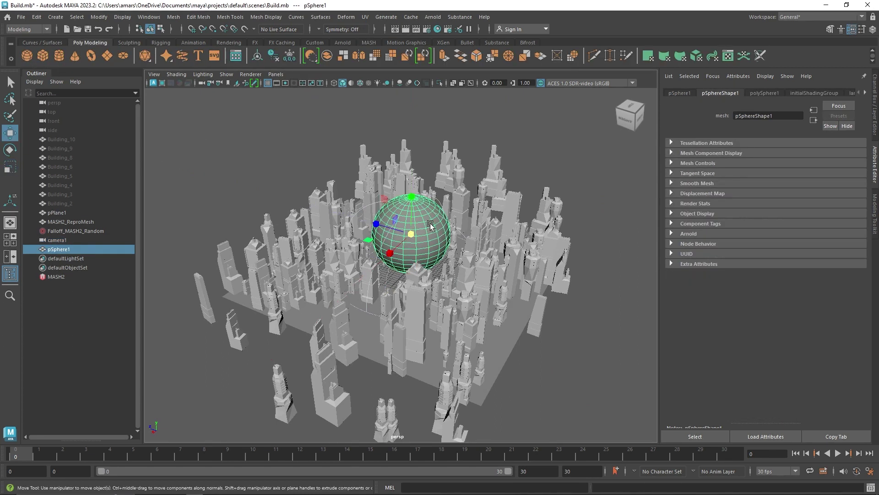
pyautogui.press('r')
pyautogui.moveTo(411, 234)
pyautogui.mouseDown()
pyautogui.moveTo(429, 243)
pyautogui.moveTo(446, 223)
pyautogui.moveTo(403, 237)
pyautogui.moveTo(416, 234)
pyautogui.mouseUp()
pyautogui.press('3')
pyautogui.click(553, 169)
# Assign a new Arnold aiStandardSurface material to the sphere
pyautogui.click(445, 222)
pyautogui.moveTo(426, 212); pyautogui.dragTo(432, 328, button='right')
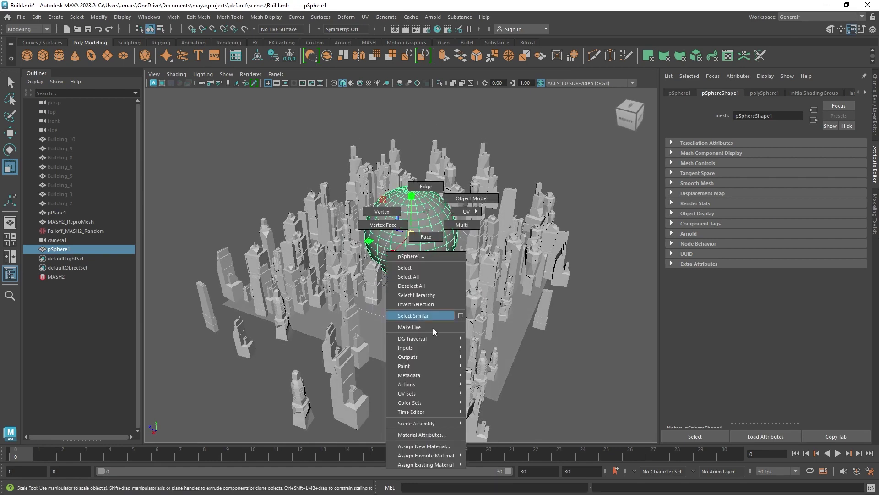
pyautogui.moveTo(443, 450); pyautogui.dragTo(443, 448, button='right')
pyautogui.click(321, 241)
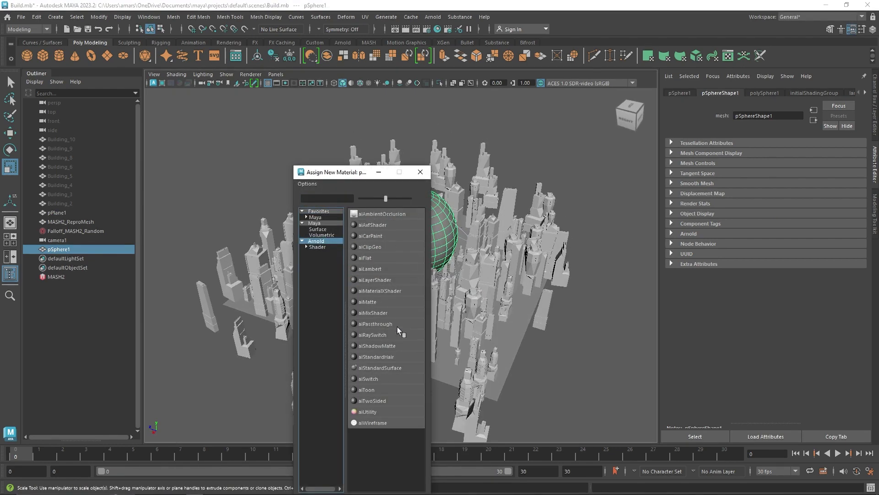
pyautogui.click(401, 368)
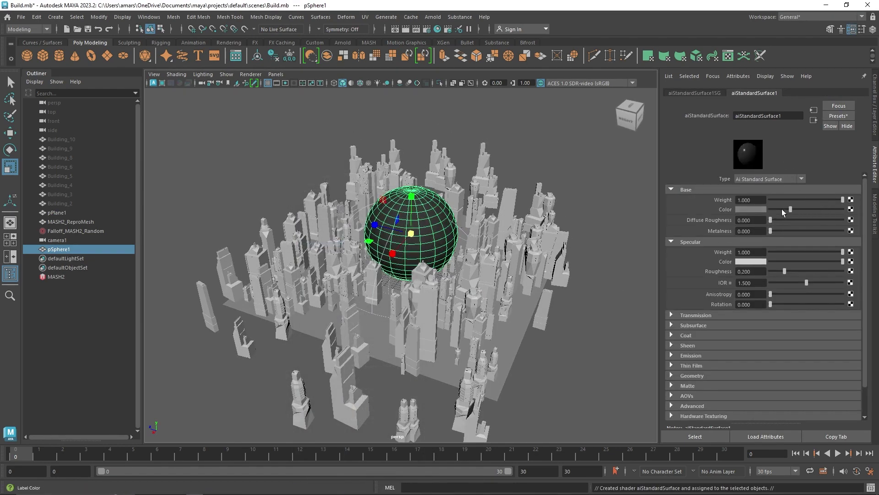
# Darken the sphere material's base colour and set its specular roughness to 0.5 and metalness to 0.2
pyautogui.write('0.5')
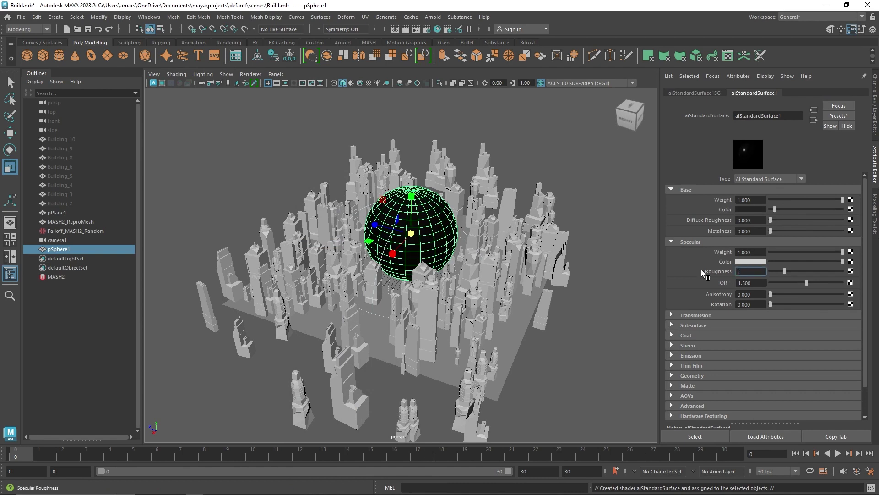
pyautogui.press('Return')
pyautogui.click(747, 231)
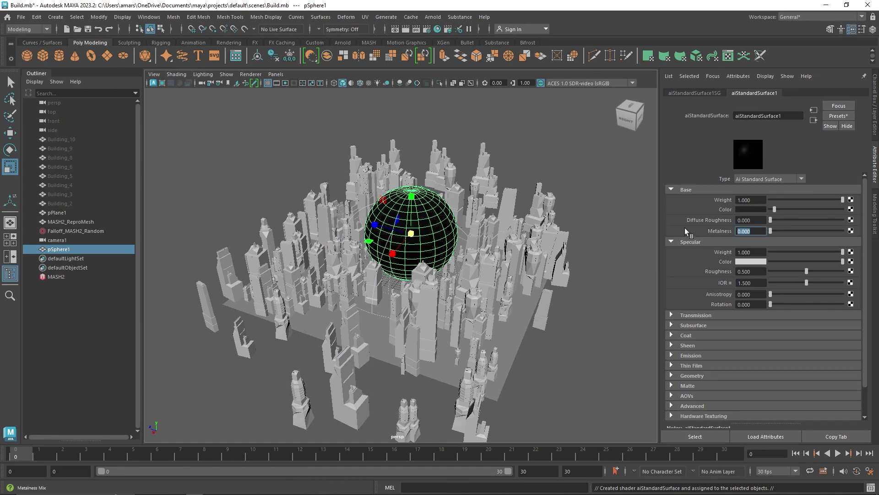
pyautogui.write('0.2')
pyautogui.press('Return')
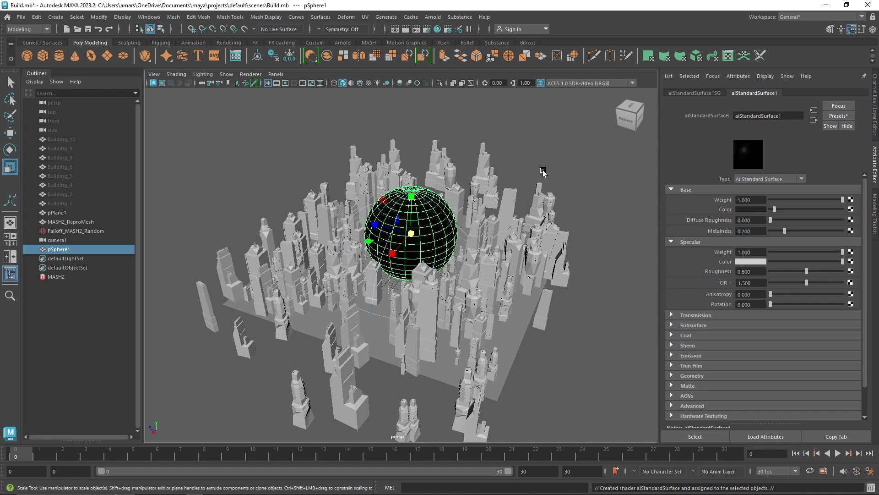
# Assign a separate new aiStandardSurface material to the MASH2_ReproMesh buildings
pyautogui.click(486, 224)
pyautogui.moveTo(485, 224); pyautogui.dragTo(484, 459, button='right')
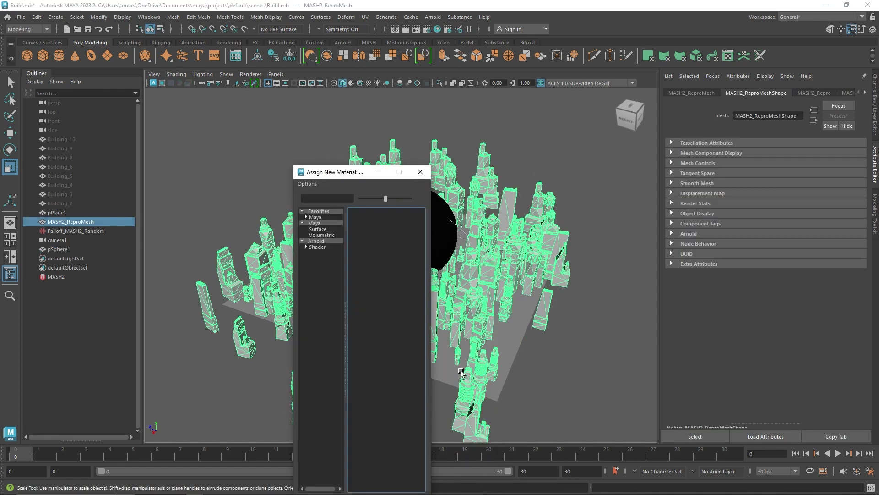
pyautogui.click(393, 367)
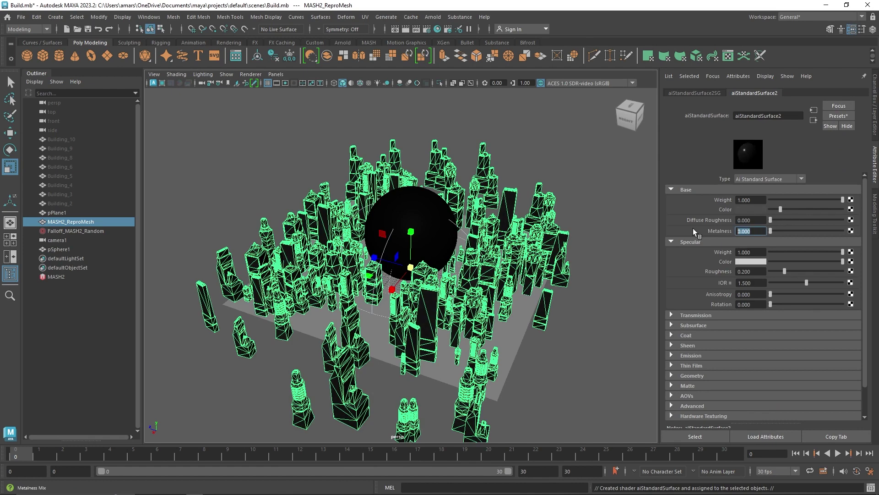
# Give the buildings' material a dark base colour, metalness of 0.2 and specular roughness of about 0.53
pyautogui.write('0.2')
pyautogui.press('Return')
pyautogui.moveTo(784, 271); pyautogui.dragTo(809, 271)
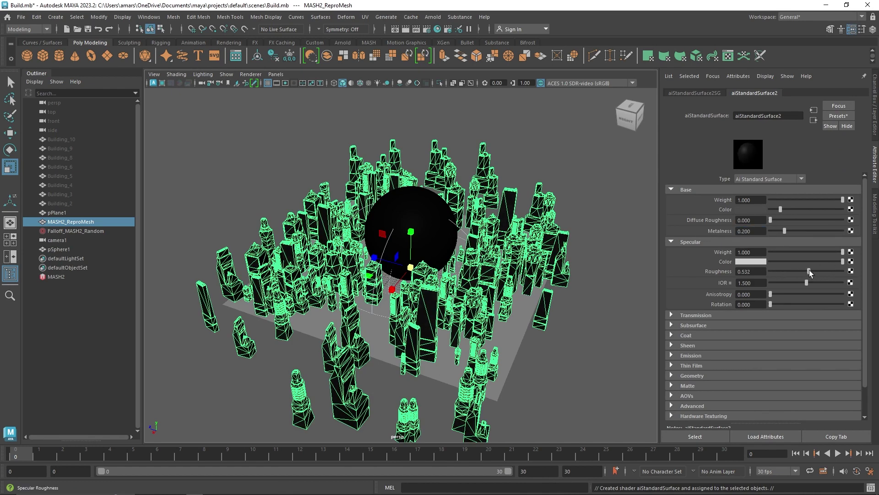
pyautogui.click(541, 168)
# Create an Arnold area light and raise it high above the city
pyautogui.click(342, 42)
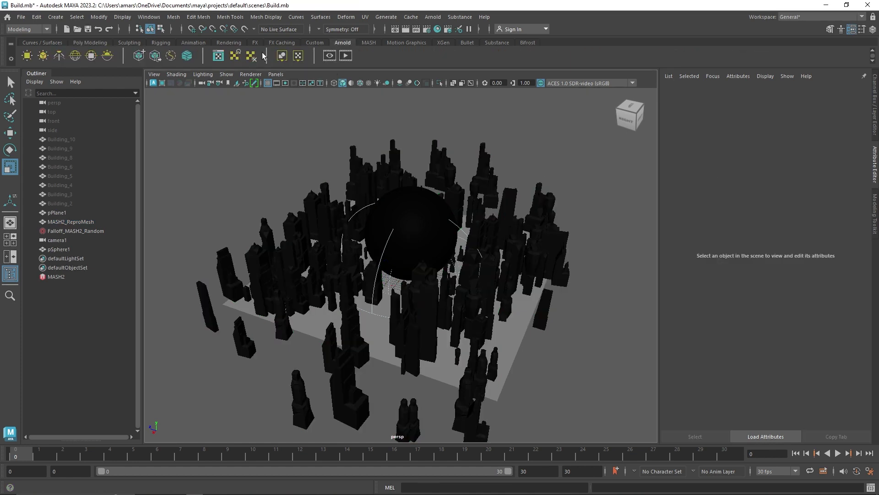
pyautogui.click(28, 56)
pyautogui.press('w')
pyautogui.moveTo(411, 230); pyautogui.dragTo(412, 93)
# Scale up the area light and orient it to face straight down over the city
pyautogui.scroll(-5, 412, 132)
pyautogui.press('r')
pyautogui.moveTo(406, 211); pyautogui.dragTo(435, 214)
pyautogui.press('w')
pyautogui.moveTo(407, 184); pyautogui.dragTo(443, 218)
pyautogui.press('e')
pyautogui.press('r')
pyautogui.press('w')
pyautogui.keyDown('alt'); pyautogui.moveTo(405, 187); pyautogui.dragTo(403, 193); pyautogui.keyUp('alt')
pyautogui.scroll(5, 403, 192)
pyautogui.press('r')
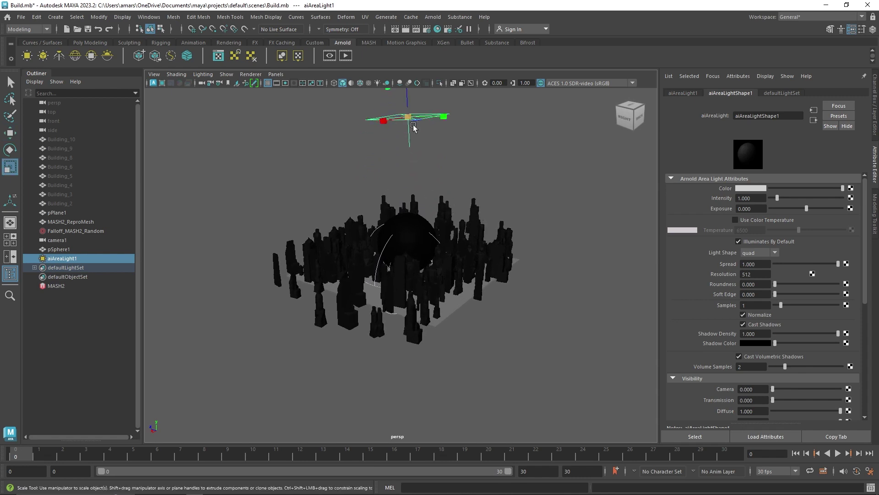
# Fine-tune the area light's height above the sphere and buildings
pyautogui.scroll(3, 429, 195)
pyautogui.keyDown('alt'); pyautogui.moveTo(430, 194); pyautogui.dragTo(429, 227, button='middle'); pyautogui.keyUp('alt')
pyautogui.keyDown('alt'); pyautogui.moveTo(449, 171); pyautogui.dragTo(437, 209, button='middle'); pyautogui.keyUp('alt')
pyautogui.scroll(-1, 437, 209)
pyautogui.press('w')
pyautogui.moveTo(403, 146); pyautogui.dragTo(404, 151)
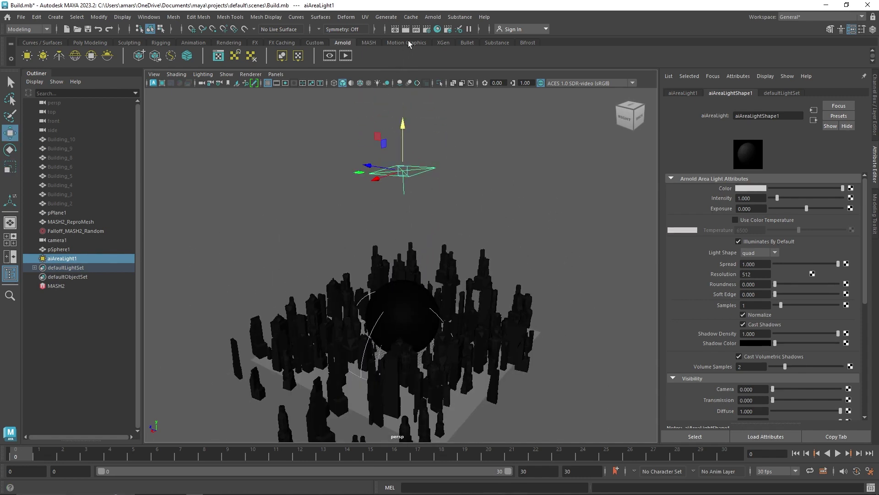
# Open the Arnold RenderView, run a first test render of the city through the perspective camera, and stop it
pyautogui.click(344, 56)
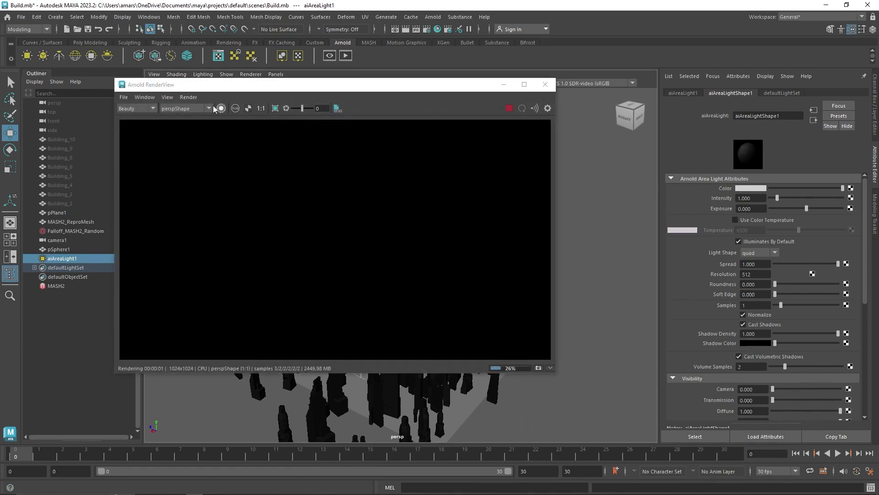
pyautogui.moveTo(417, 88); pyautogui.dragTo(354, 199)
pyautogui.click(426, 150)
# Set the area light's exposure to 8 and test-render the scene
pyautogui.moveTo(806, 208); pyautogui.dragTo(863, 212)
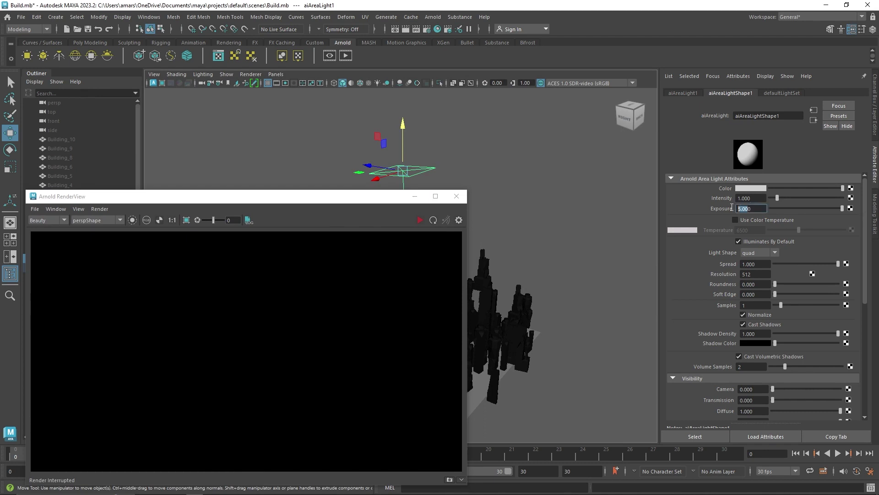
pyautogui.click(763, 208)
pyautogui.write('8')
pyautogui.press('Return')
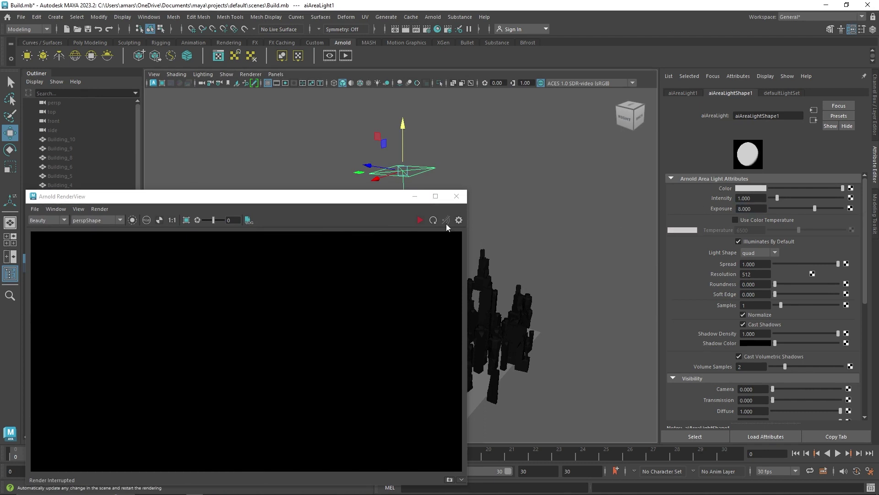
pyautogui.click(420, 220)
pyautogui.click(421, 221)
# Raise the area light's exposure to 15, render the city again, and stop the render
pyautogui.moveTo(757, 210); pyautogui.dragTo(700, 206)
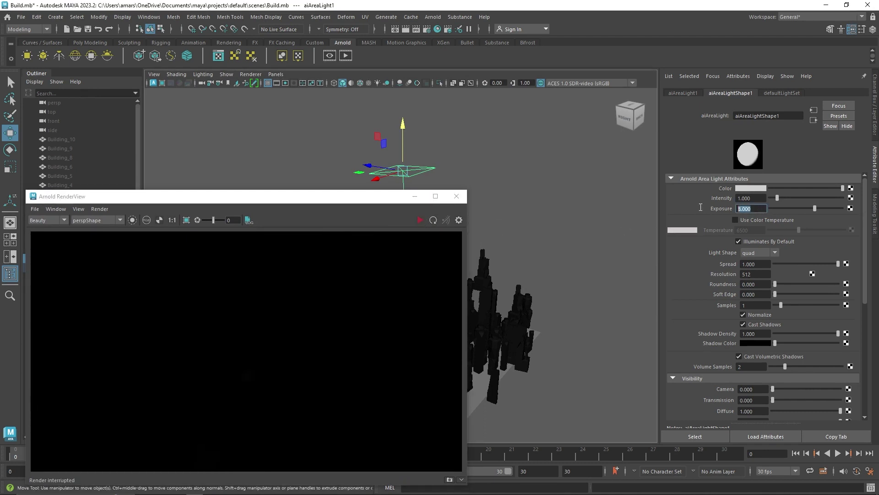
pyautogui.write('15')
pyautogui.click(420, 220)
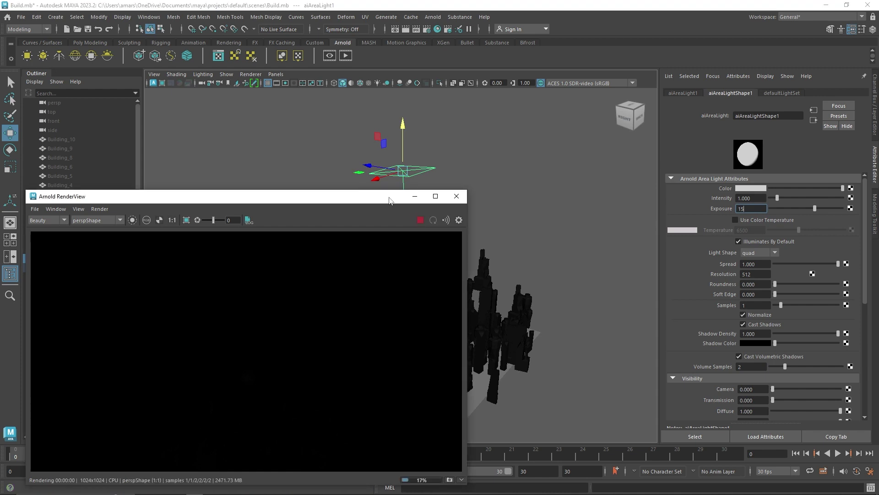
pyautogui.moveTo(394, 196); pyautogui.dragTo(422, 148)
pyautogui.click(767, 201)
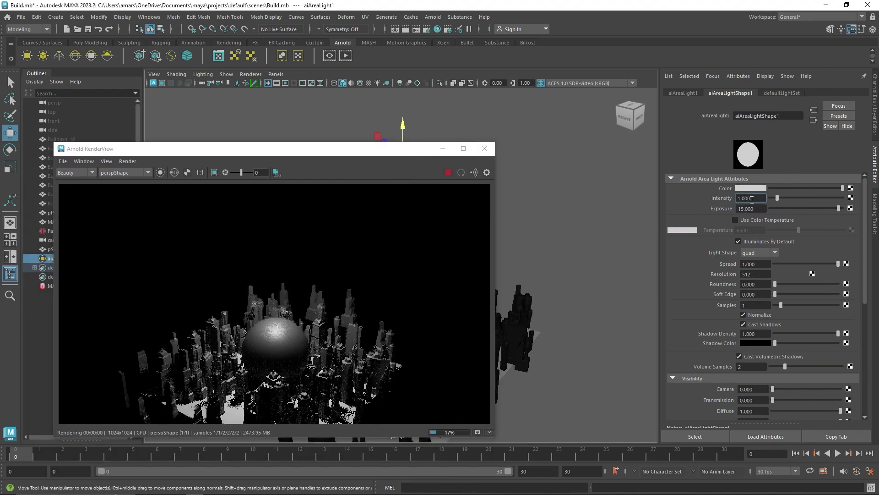
pyautogui.click(449, 172)
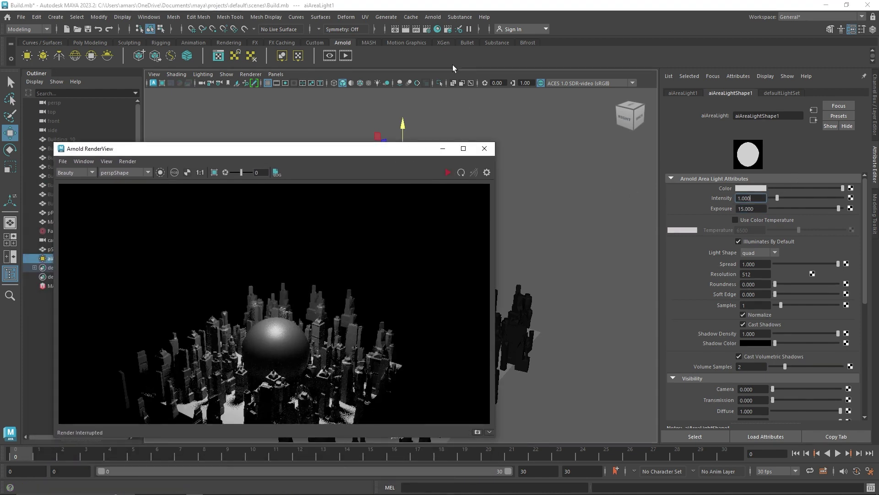
# Configure the Arnold render settings to use the GPU as render device and 10 camera (AA) samples
pyautogui.click(426, 29)
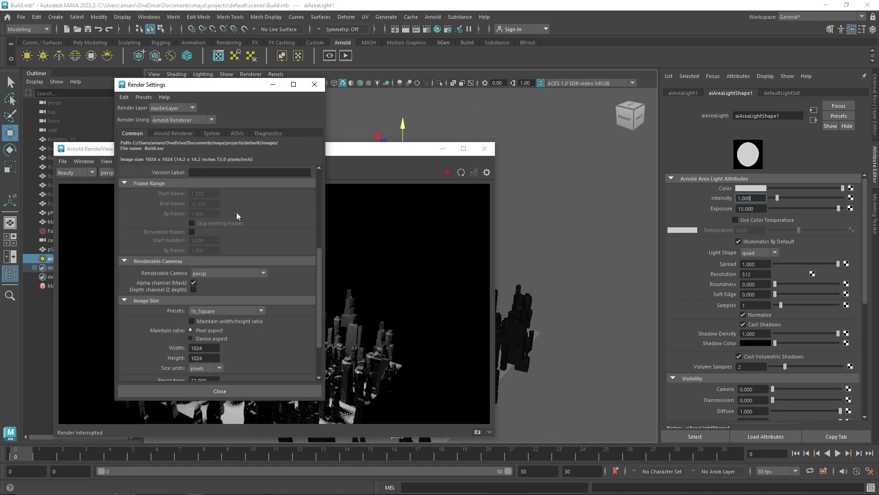
pyautogui.click(183, 134)
pyautogui.click(214, 133)
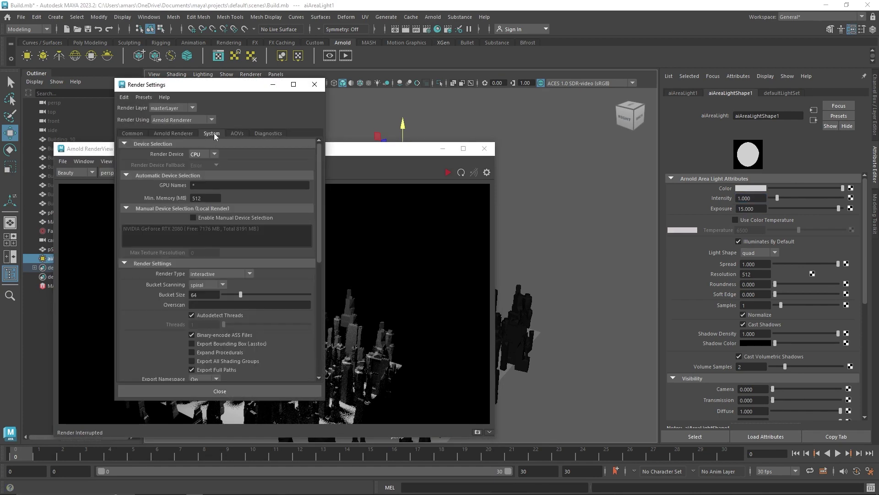
pyautogui.click(186, 133)
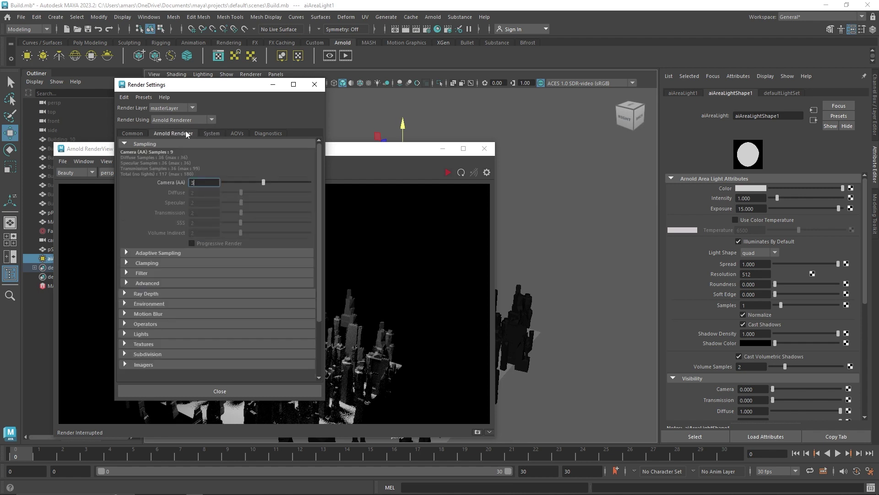
pyautogui.moveTo(267, 182); pyautogui.dragTo(312, 182)
# Add an aiAtmosphereVolume as the render environment's atmosphere and set its density to 0.1
pyautogui.click(155, 302)
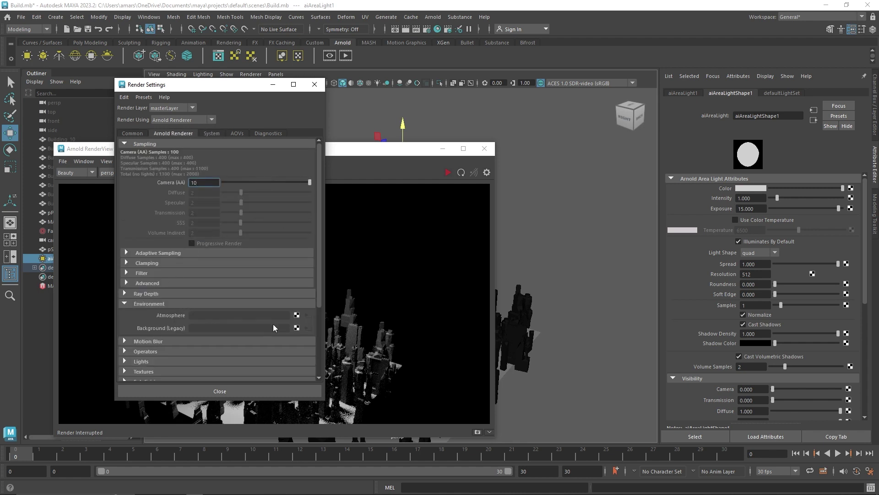
pyautogui.click(297, 315)
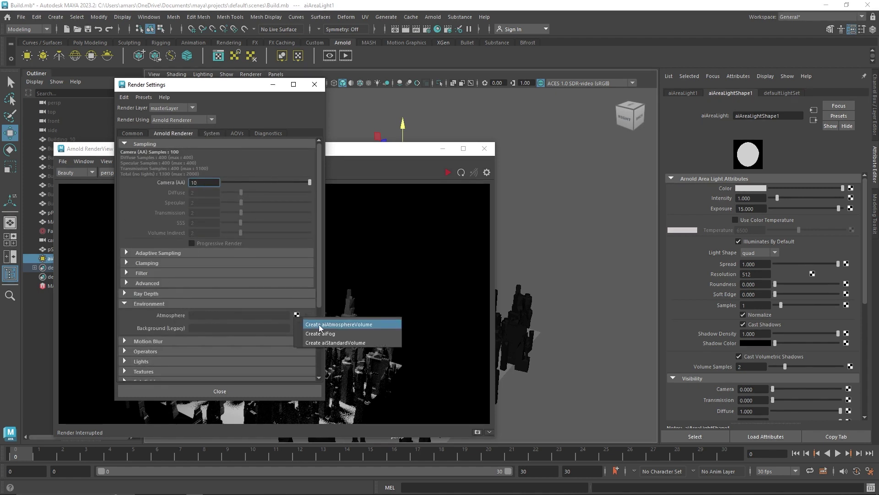
pyautogui.click(319, 324)
pyautogui.click(314, 84)
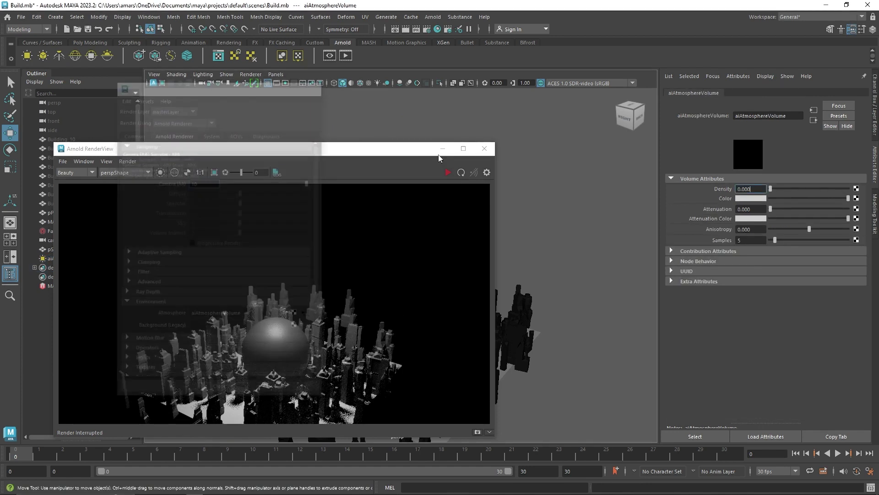
pyautogui.write('0.1')
pyautogui.press('Return')
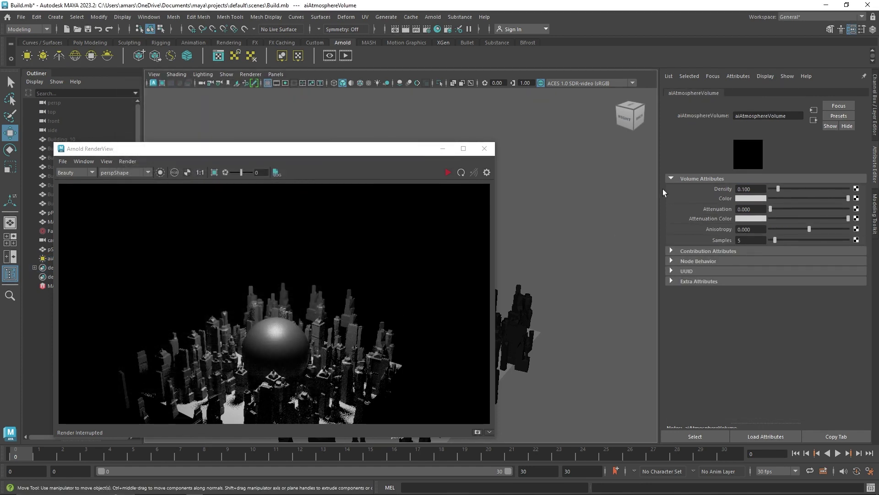
# Preview the atmosphere in a render, lower the area light's exposure to about 9.05, and render again
pyautogui.click(447, 172)
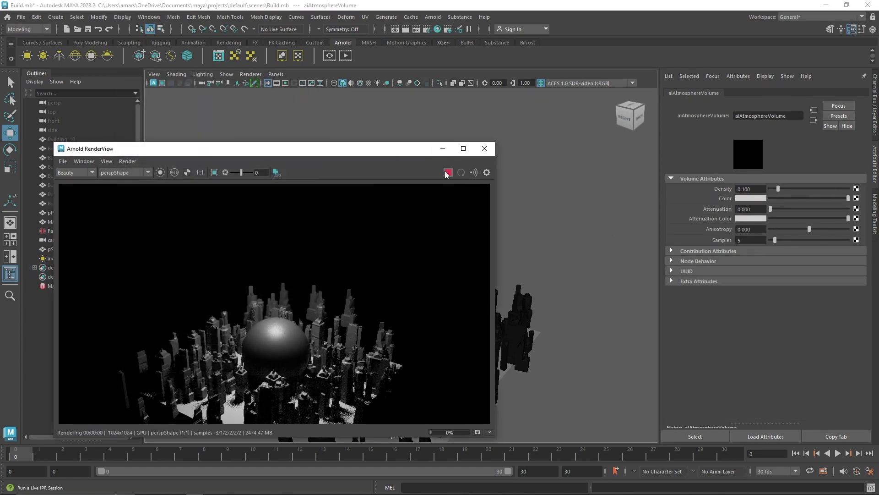
pyautogui.moveTo(431, 155); pyautogui.dragTo(433, 190)
pyautogui.click(397, 171)
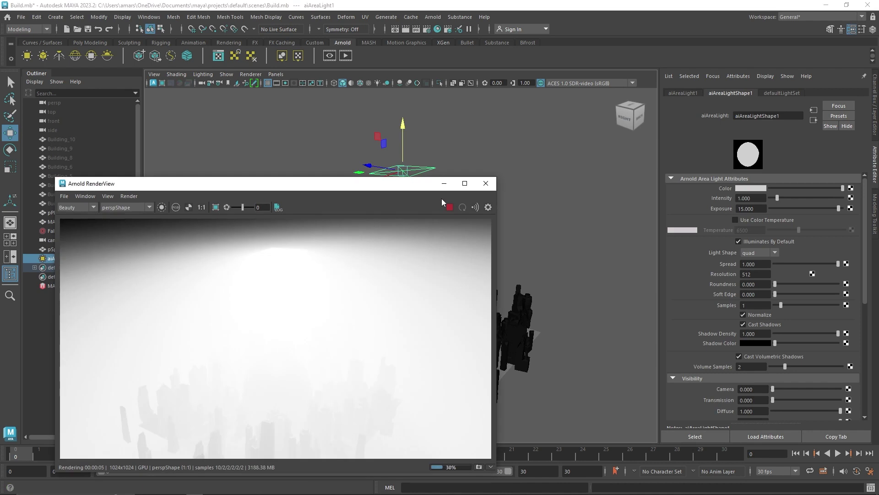
pyautogui.click(449, 206)
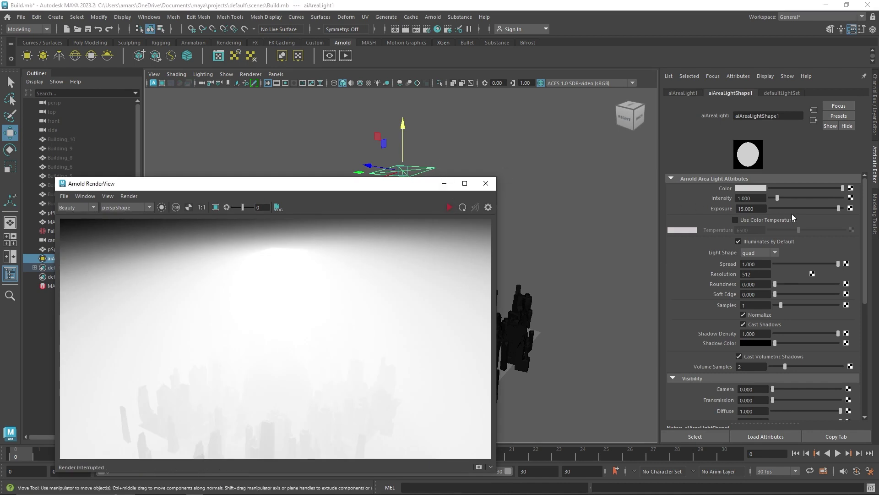
pyautogui.moveTo(799, 208); pyautogui.dragTo(817, 214)
pyautogui.click(449, 207)
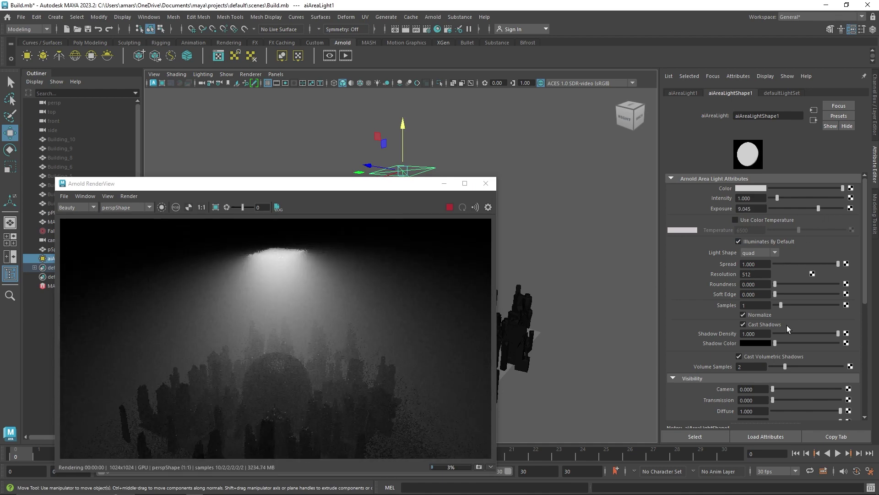
# Reduce the area light's spread to about 0.324 and enable a warm colour temperature of about 2460
pyautogui.moveTo(800, 265)
pyautogui.mouseDown()
pyautogui.moveTo(785, 264)
pyautogui.moveTo(795, 263)
pyautogui.mouseUp()
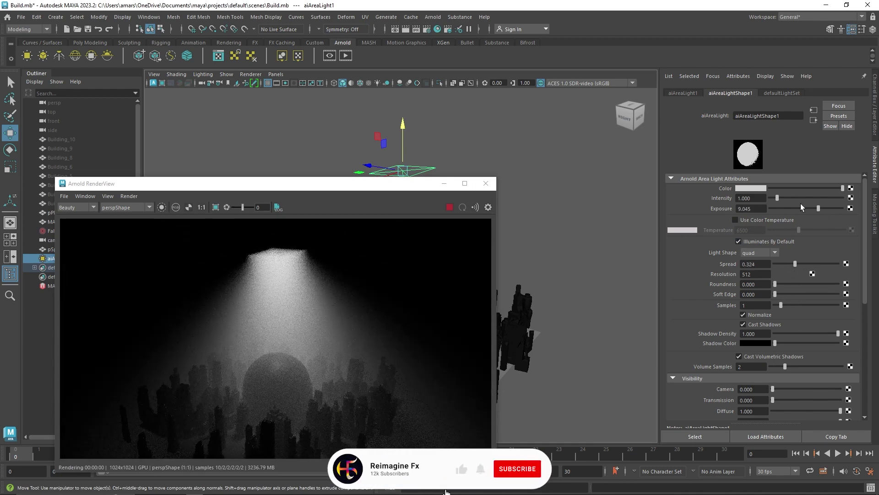
pyautogui.click(736, 220)
pyautogui.moveTo(799, 230); pyautogui.dragTo(777, 229)
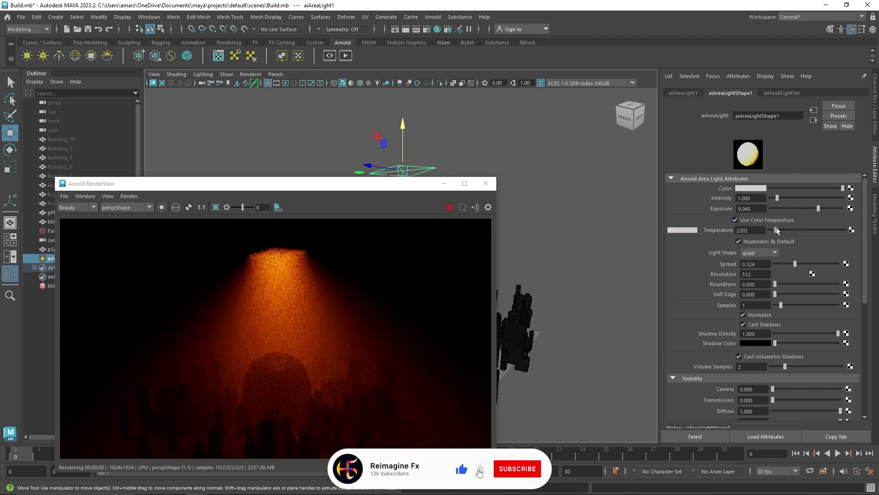
# Raise the area light's exposure to about 12.18 and lower its volume contribution to about 0.247
pyautogui.moveTo(818, 209); pyautogui.dragTo(830, 210)
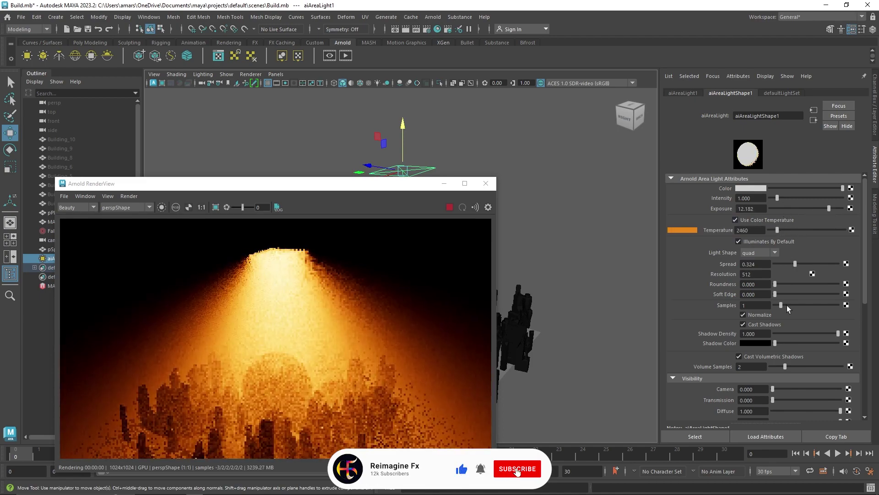
pyautogui.scroll(-5, 787, 305)
pyautogui.moveTo(797, 345); pyautogui.dragTo(789, 343)
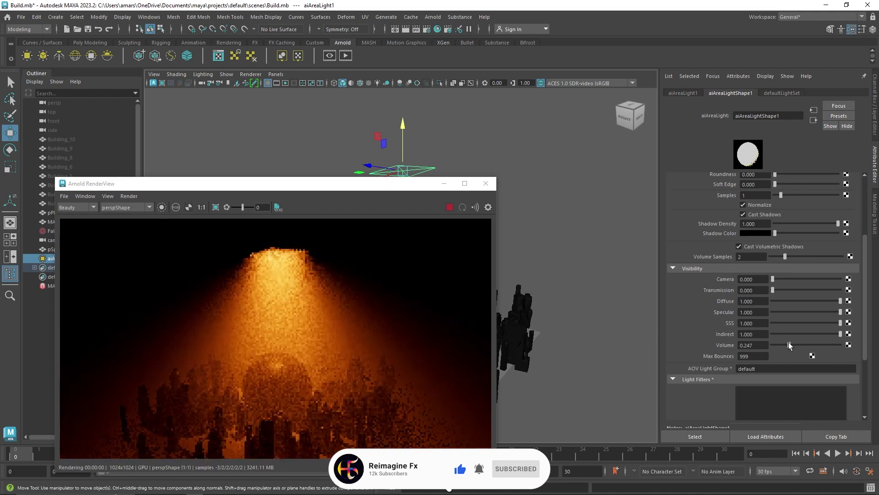
# Switch the preview render to cameraShape1, dock the RenderView beside the viewport, and collapse the Outliner
pyautogui.click(126, 207)
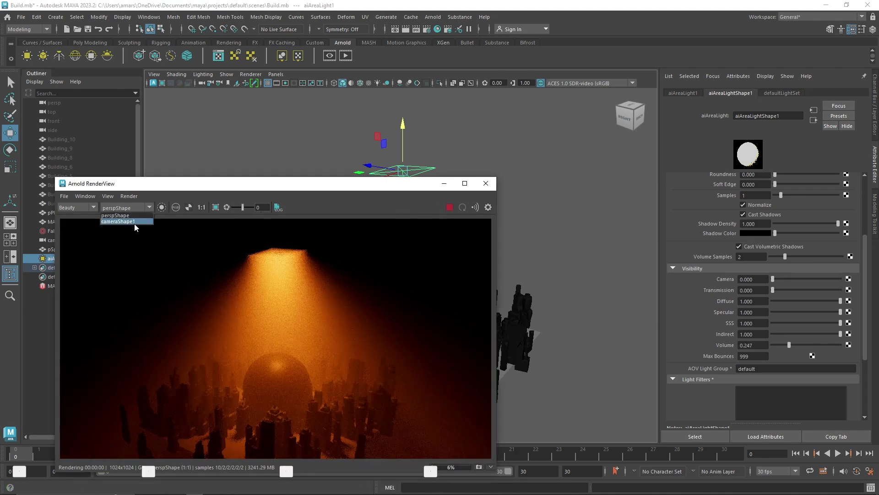
pyautogui.click(134, 218)
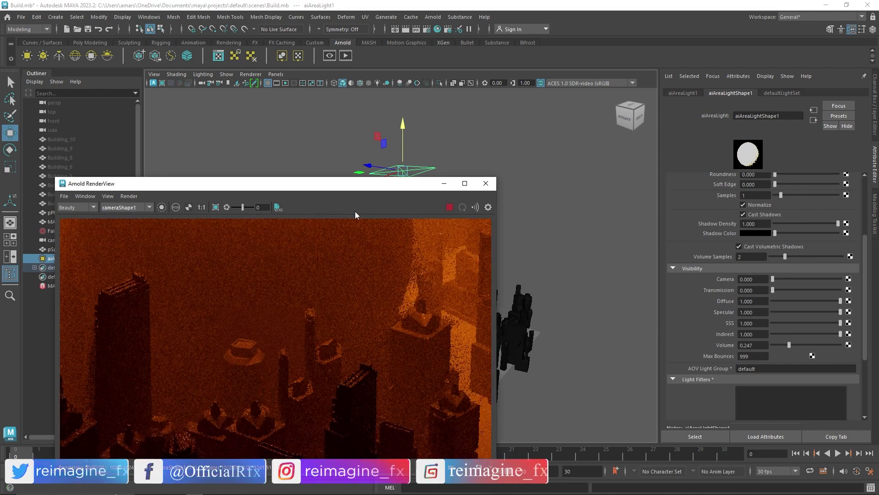
pyautogui.moveTo(350, 183); pyautogui.dragTo(394, 133)
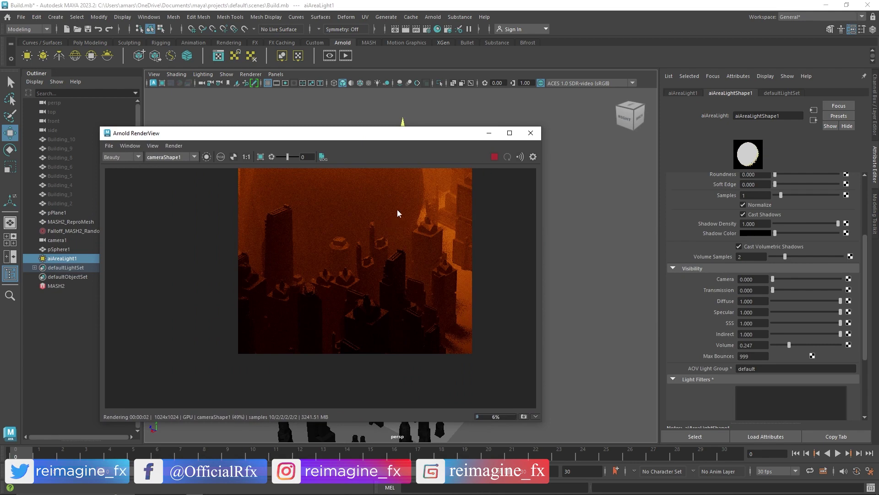
pyautogui.click(378, 270)
pyautogui.moveTo(196, 138); pyautogui.dragTo(20, 153)
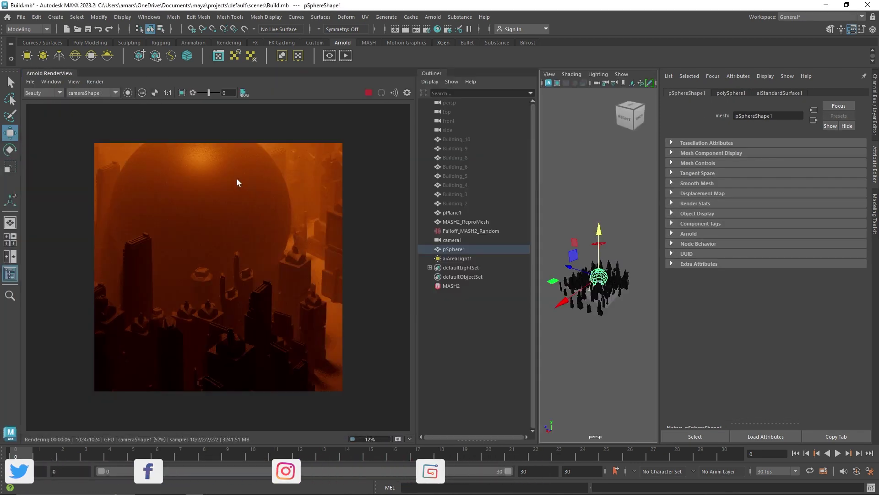
pyautogui.click(432, 74)
pyautogui.scroll(3, 326, 186)
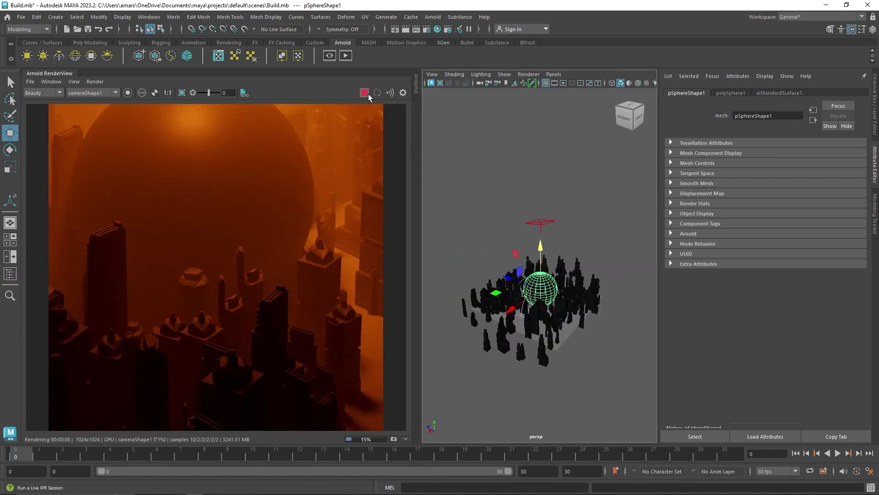
# Look through camera1 in the viewport and display its resolution gate
pyautogui.click(554, 74)
pyautogui.moveTo(632, 84)
pyautogui.click(659, 87)
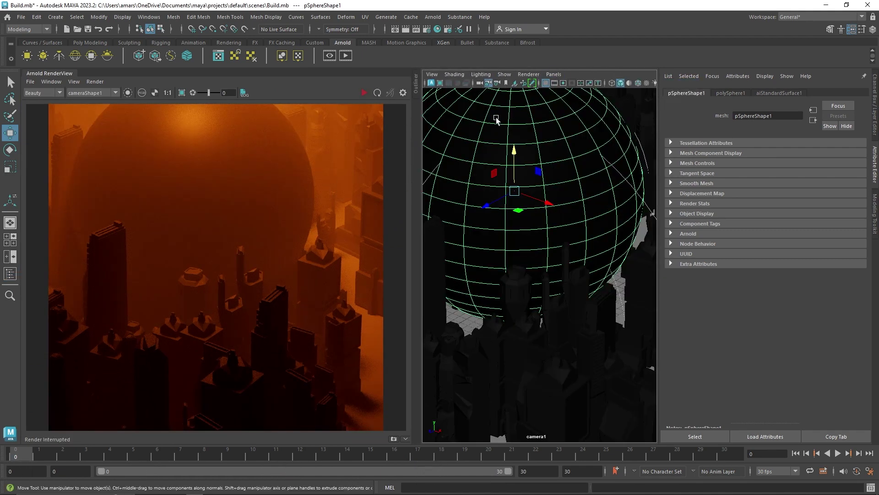
pyautogui.click(564, 83)
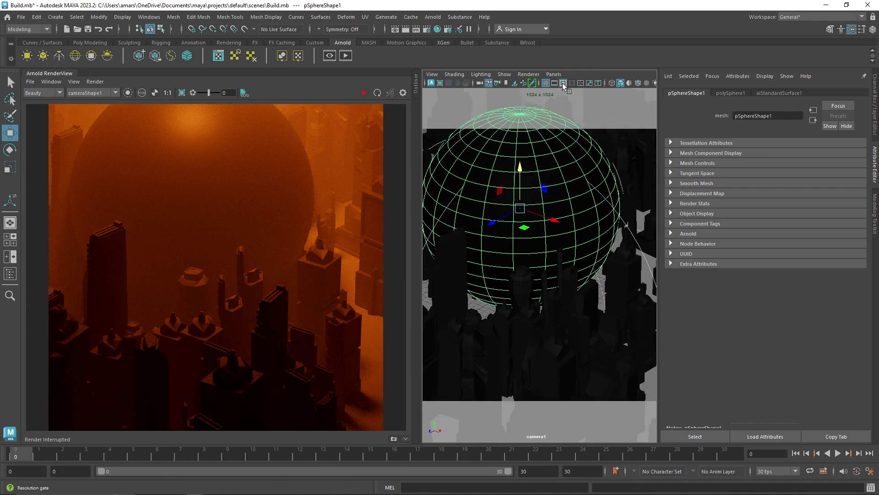
# Reframe camera1 farther back so the whole sphere and surrounding buildings fit in the gate, and render the new framing
pyautogui.scroll(-5, 533, 175)
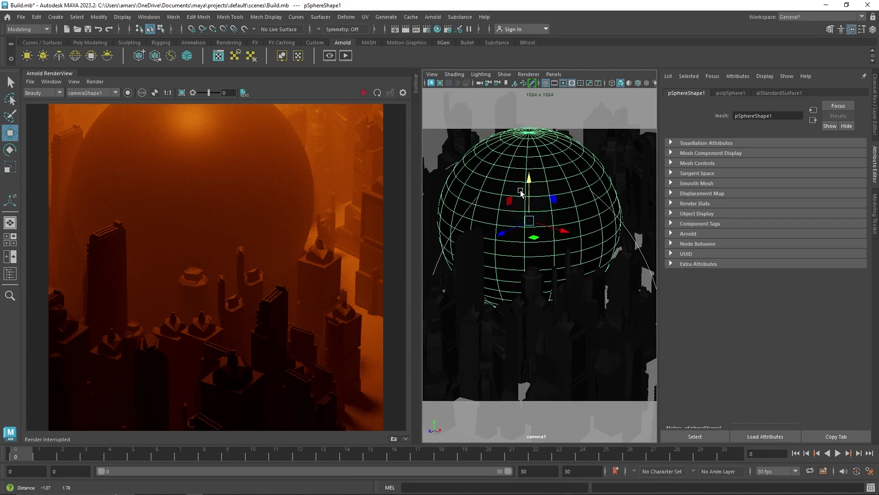
pyautogui.scroll(2, 549, 226)
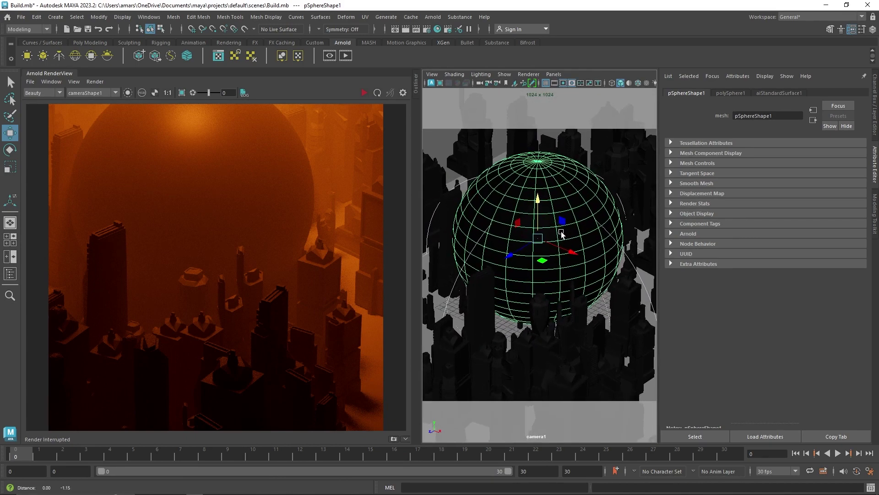
pyautogui.keyDown('alt'); pyautogui.moveTo(562, 233); pyautogui.dragTo(574, 225); pyautogui.keyUp('alt')
pyautogui.scroll(-1, 572, 226)
pyautogui.keyDown('alt'); pyautogui.moveTo(572, 227); pyautogui.dragTo(561, 231, button='middle'); pyautogui.keyUp('alt')
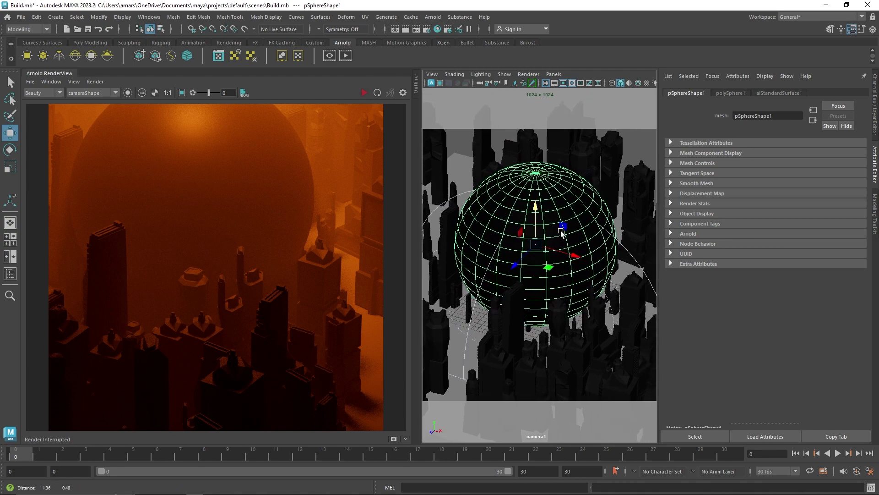
pyautogui.click(486, 85)
pyautogui.click(365, 93)
pyautogui.scroll(-2, 248, 190)
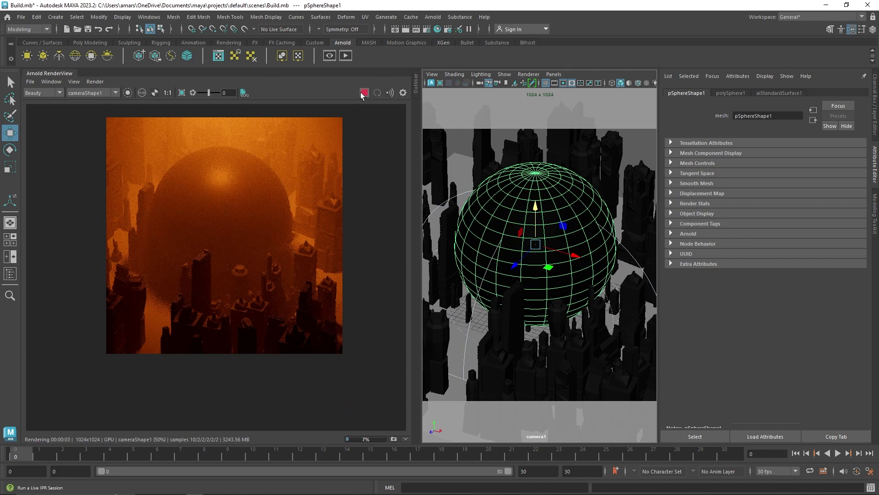
# Add a second Arnold area light to the city scene
pyautogui.click(27, 56)
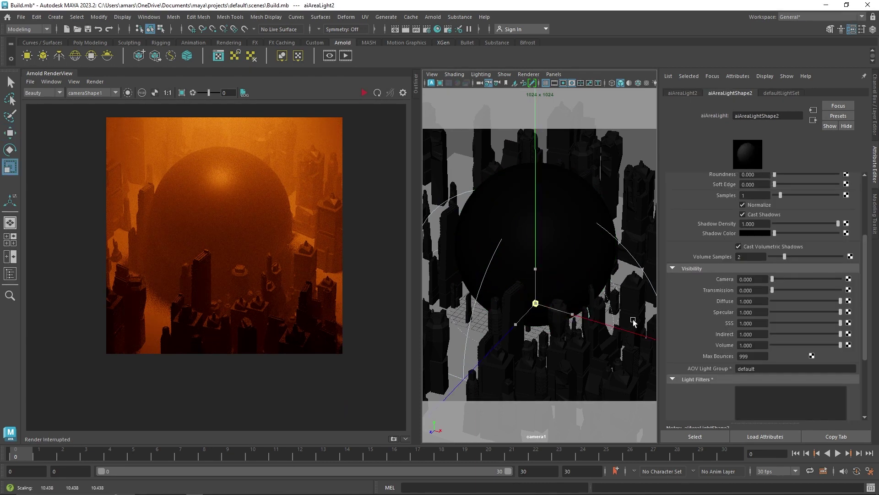
pyautogui.press('e')
pyautogui.moveTo(529, 283); pyautogui.dragTo(526, 296)
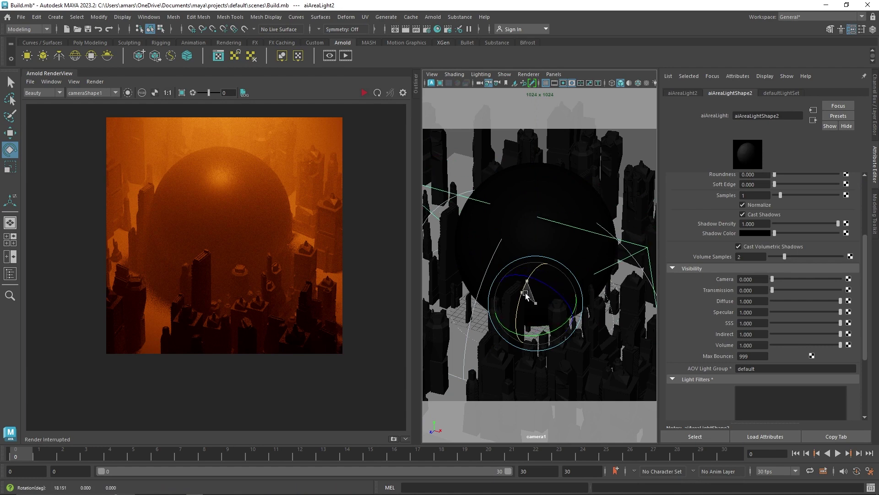
pyautogui.hotkey('ctrl', 'z')
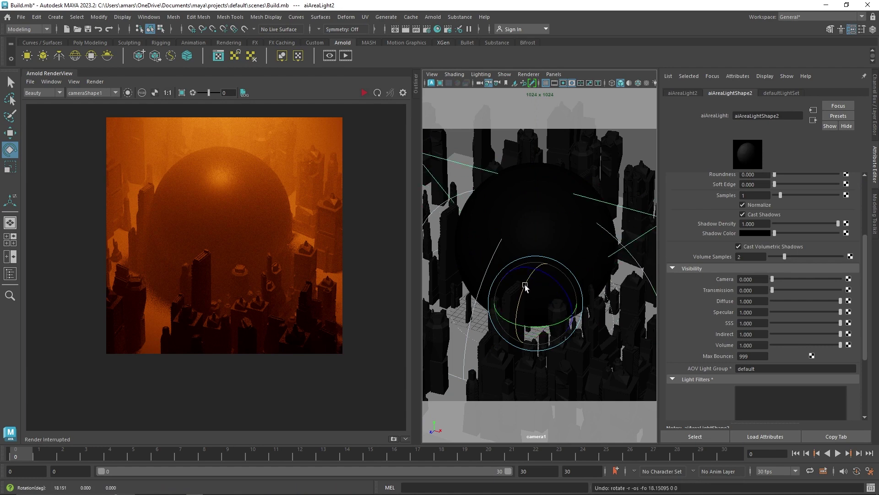
pyautogui.hotkey('ctrl', 'z')
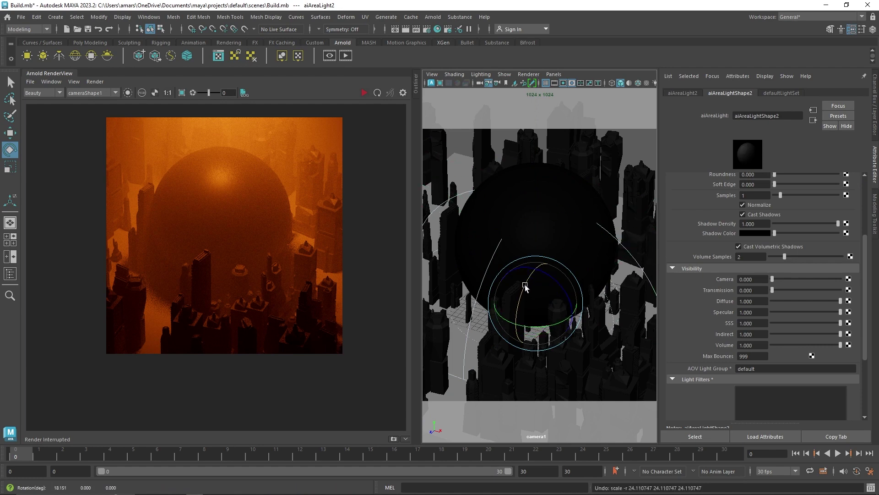
# Enlarge the new area light, raise it slightly under the sphere, and rotate it to 90° about the X axis
pyautogui.press('r')
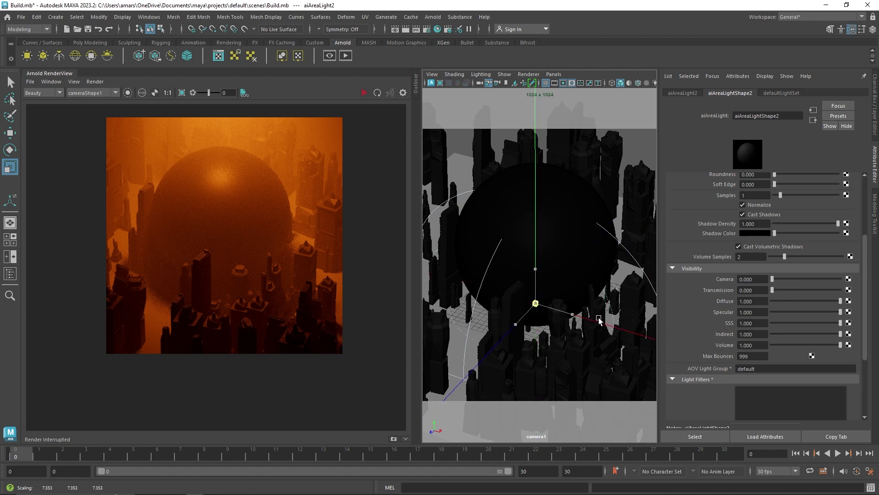
pyautogui.moveTo(598, 318); pyautogui.dragTo(729, 329)
pyautogui.press('e')
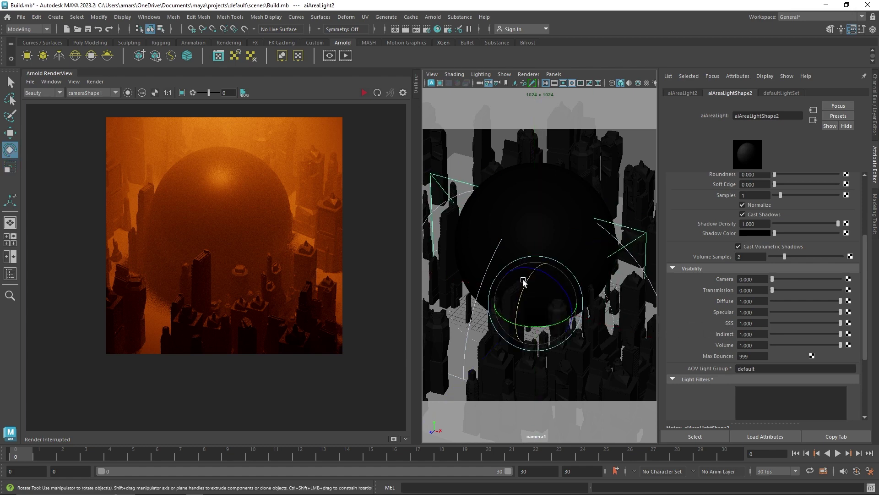
pyautogui.moveTo(523, 282); pyautogui.dragTo(452, 301)
pyautogui.press('w')
pyautogui.press('r')
pyautogui.press('e')
pyautogui.click(525, 292)
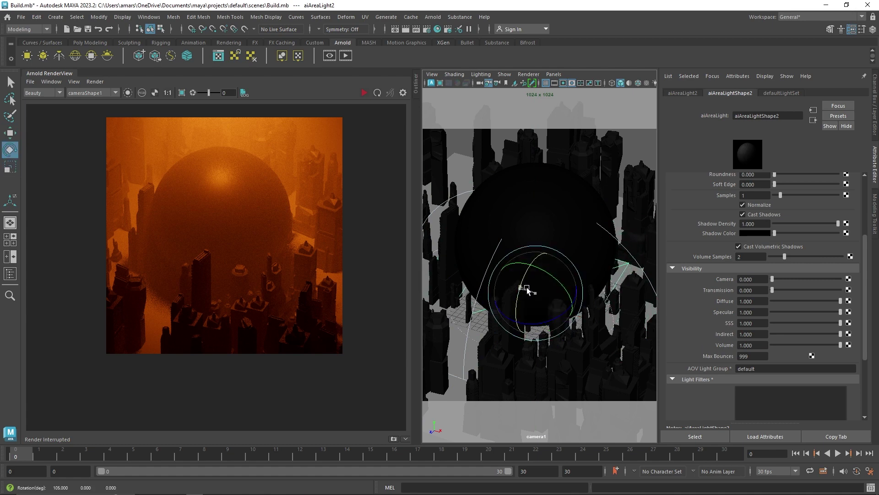
pyautogui.moveTo(526, 290); pyautogui.dragTo(530, 304)
# Change the new area light's shape to disk
pyautogui.scroll(5, 757, 234)
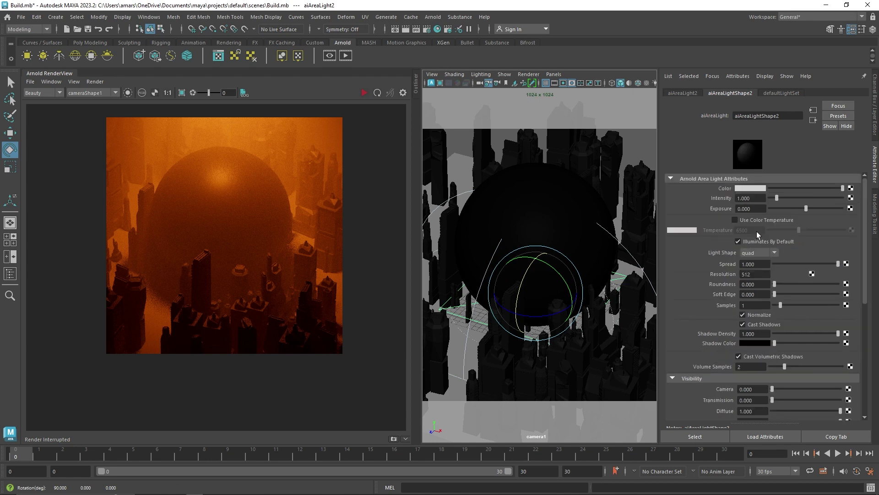
pyautogui.click(759, 253)
pyautogui.click(760, 280)
pyautogui.press('r')
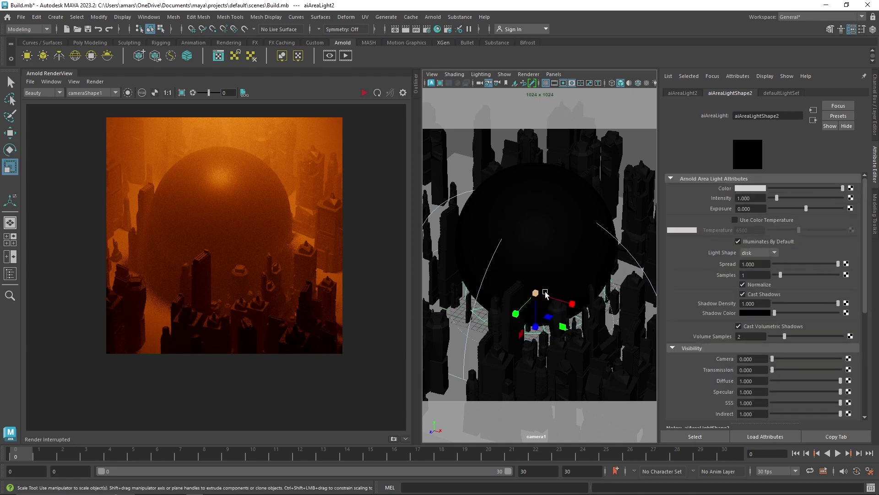
pyautogui.click(545, 293)
# Enable color temperature on the disk light, set it to about 12695, and raise the exposure to 12
pyautogui.click(735, 220)
pyautogui.moveTo(799, 230); pyautogui.dragTo(843, 208)
pyautogui.click(744, 209)
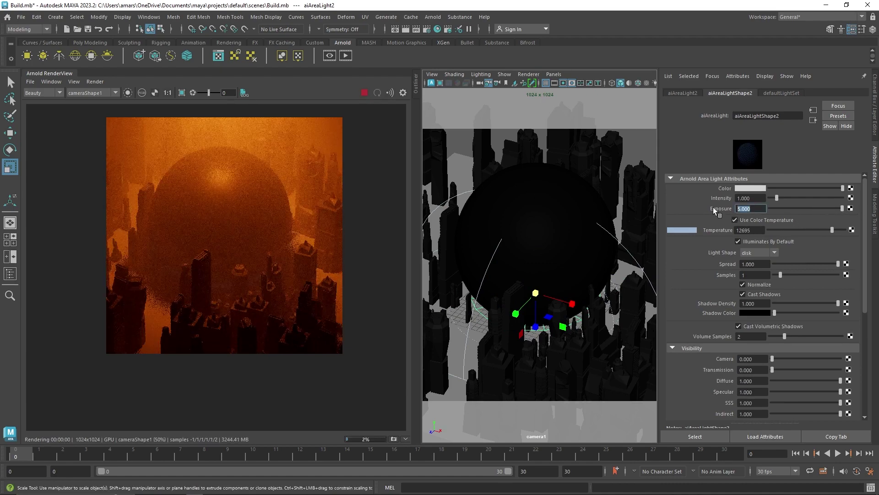
pyautogui.write('9')
pyautogui.press('Return')
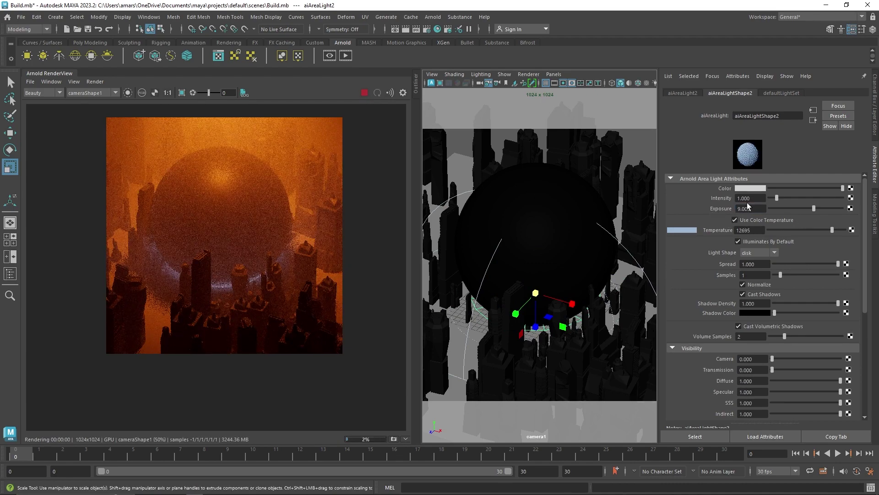
pyautogui.doubleClick(749, 208)
pyautogui.write('12')
pyautogui.press('Return')
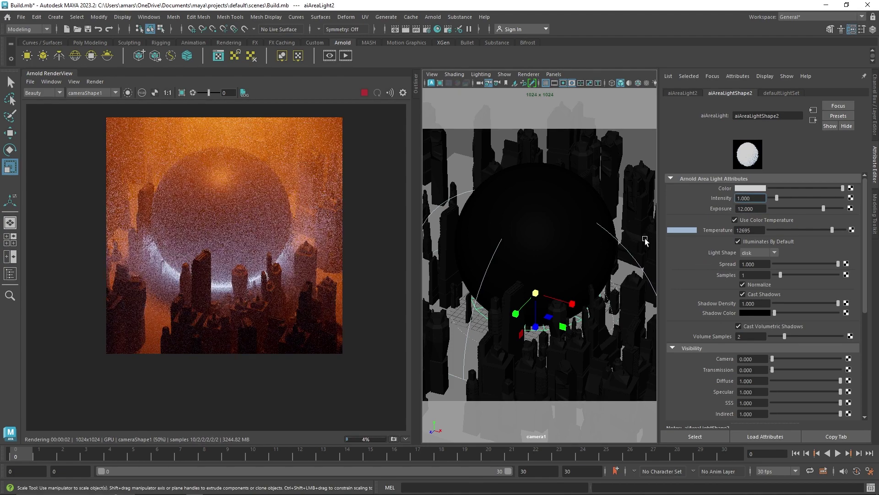
# Enlarge the preview render and reframe camera1 farther back so the sphere and surrounding city fit in the gate
pyautogui.moveTo(278, 241); pyautogui.dragTo(276, 276)
pyautogui.press('f')
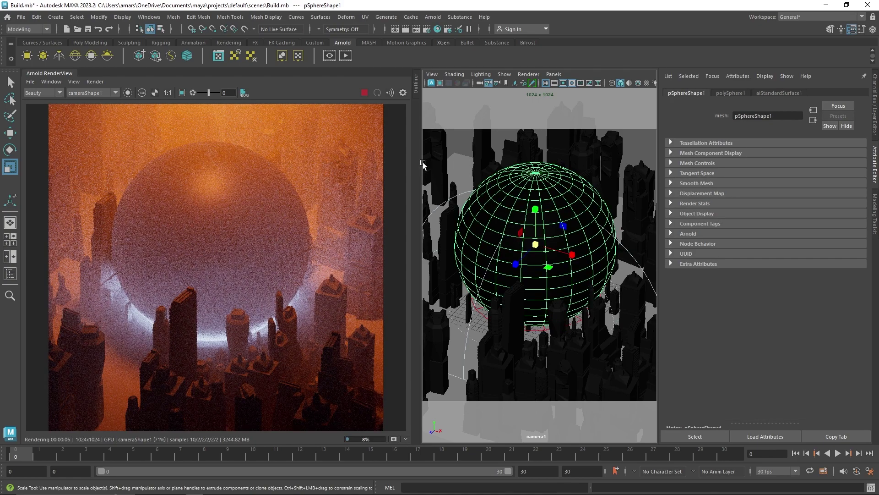
pyautogui.scroll(-5, 501, 150)
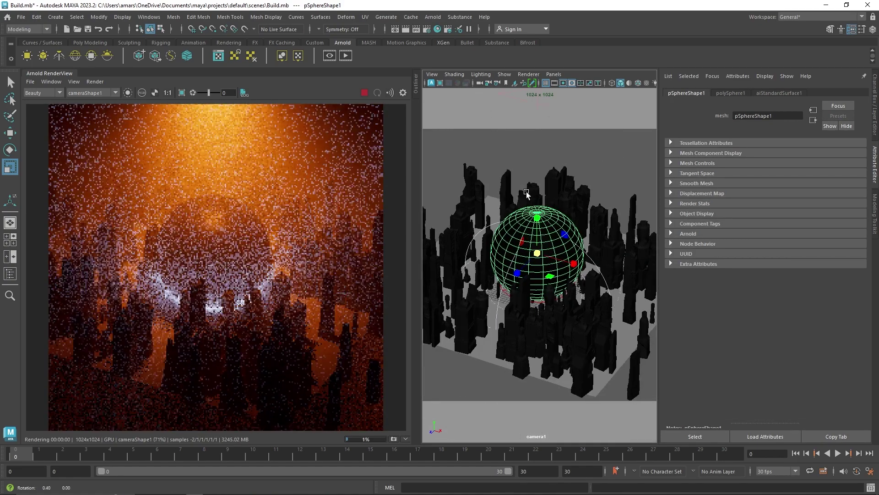
pyautogui.keyDown('alt'); pyautogui.moveTo(530, 195); pyautogui.dragTo(517, 191); pyautogui.keyUp('alt')
pyautogui.keyDown('alt'); pyautogui.moveTo(517, 191); pyautogui.dragTo(532, 197, button='middle'); pyautogui.keyUp('alt')
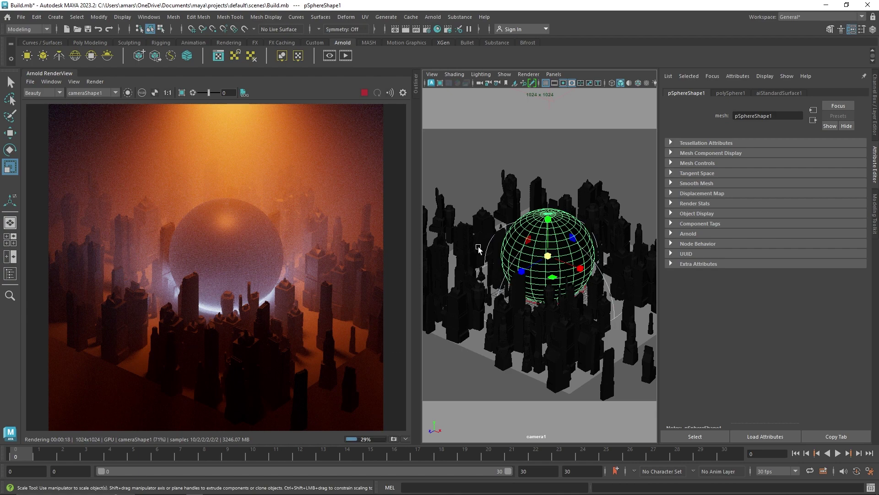
# Close the docked Arnold RenderView and bring up the Poly Modeling tools
pyautogui.rightClick(72, 71)
pyautogui.click(83, 108)
pyautogui.click(88, 43)
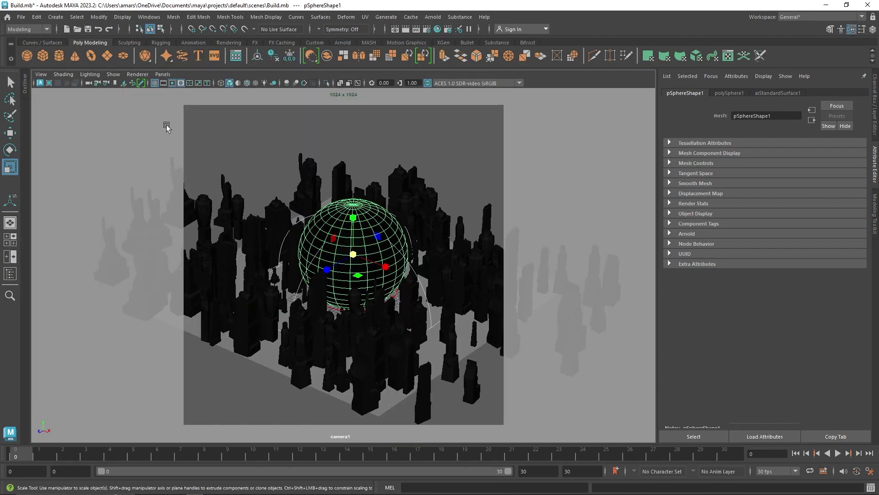
# Switch the viewport to the perspective camera and frame the city together with the overhead area light
pyautogui.press('space')
pyautogui.moveTo(248, 165); pyautogui.dragTo(248, 149)
pyautogui.keyDown('alt'); pyautogui.moveTo(326, 261); pyautogui.dragTo(383, 287); pyautogui.keyUp('alt')
pyautogui.keyDown('alt'); pyautogui.moveTo(381, 295); pyautogui.dragTo(372, 274, button='middle'); pyautogui.keyUp('alt')
pyautogui.keyDown('alt'); pyautogui.moveTo(372, 274); pyautogui.dragTo(389, 268); pyautogui.keyUp('alt')
pyautogui.keyDown('alt'); pyautogui.moveTo(389, 270); pyautogui.dragTo(404, 274, button='right'); pyautogui.keyUp('alt')
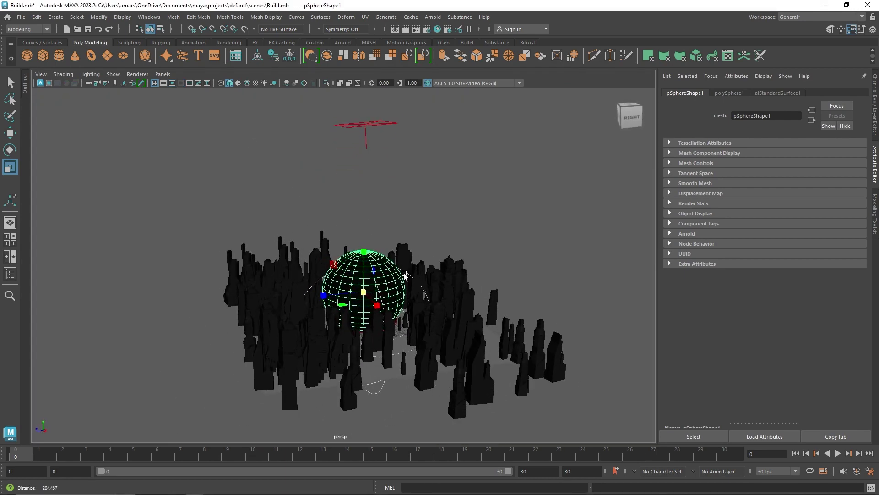
pyautogui.scroll(1, 410, 278)
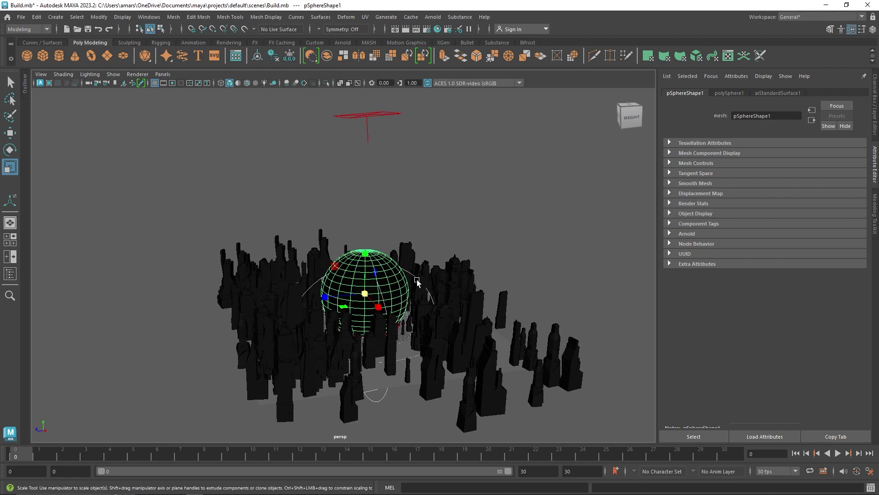